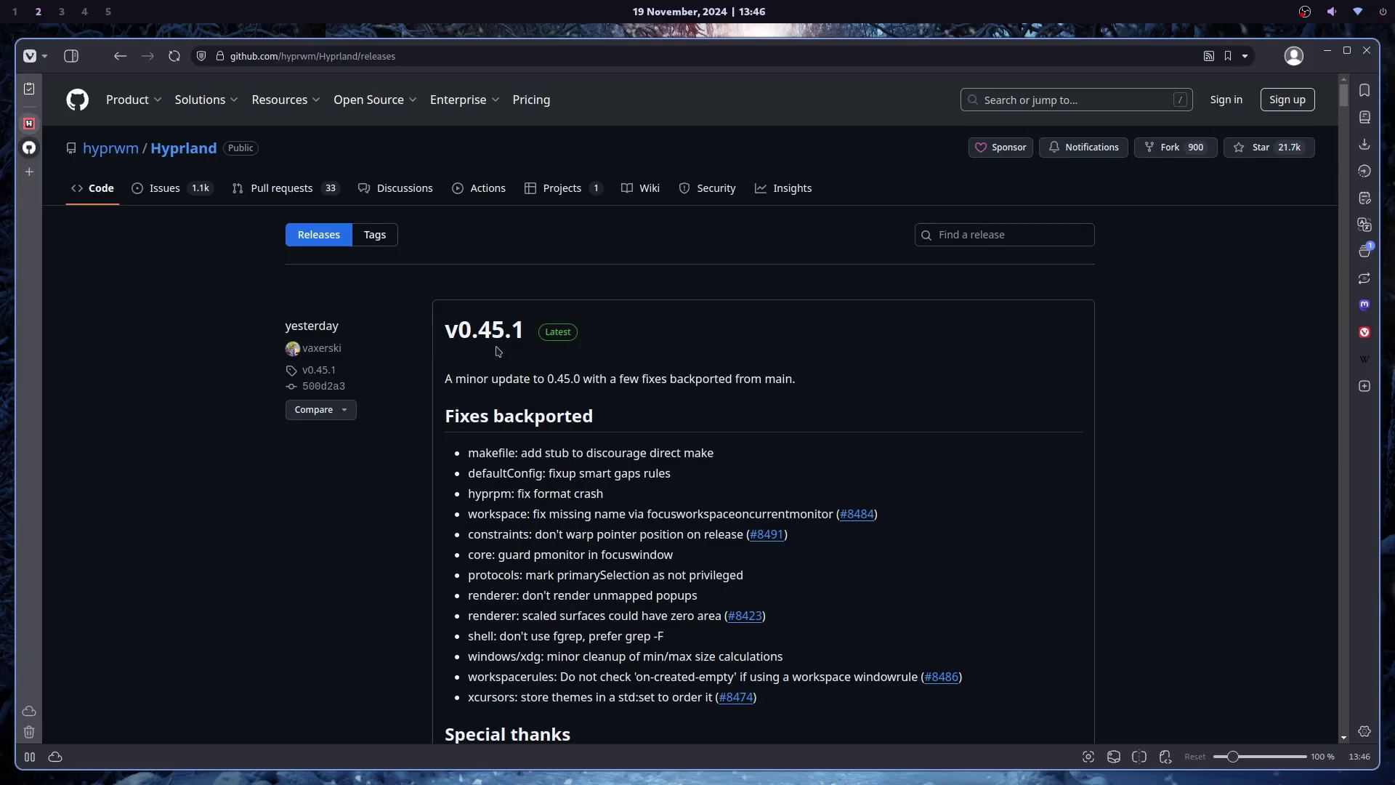
key("super+4")
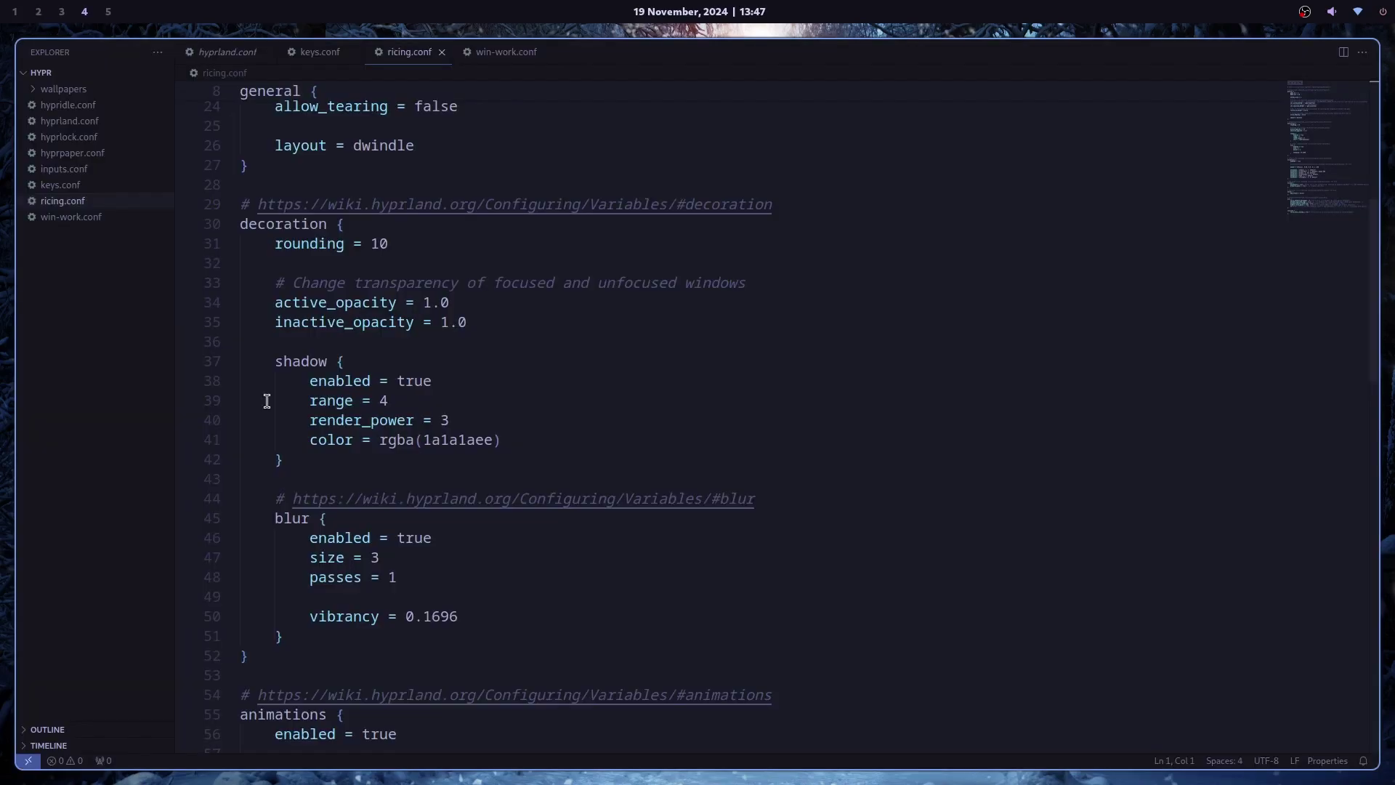
left_click_drag(273, 361, 283, 459)
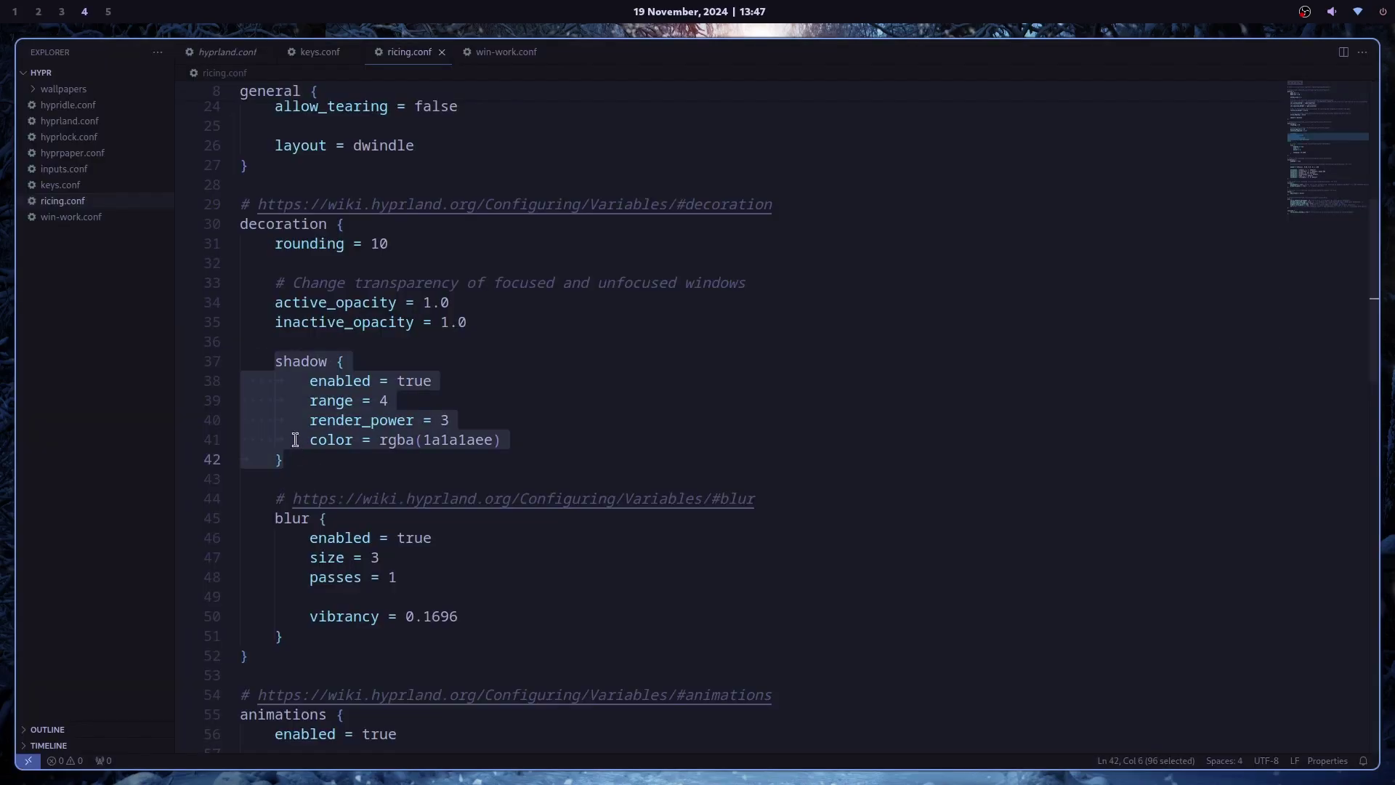
left_click(299, 474)
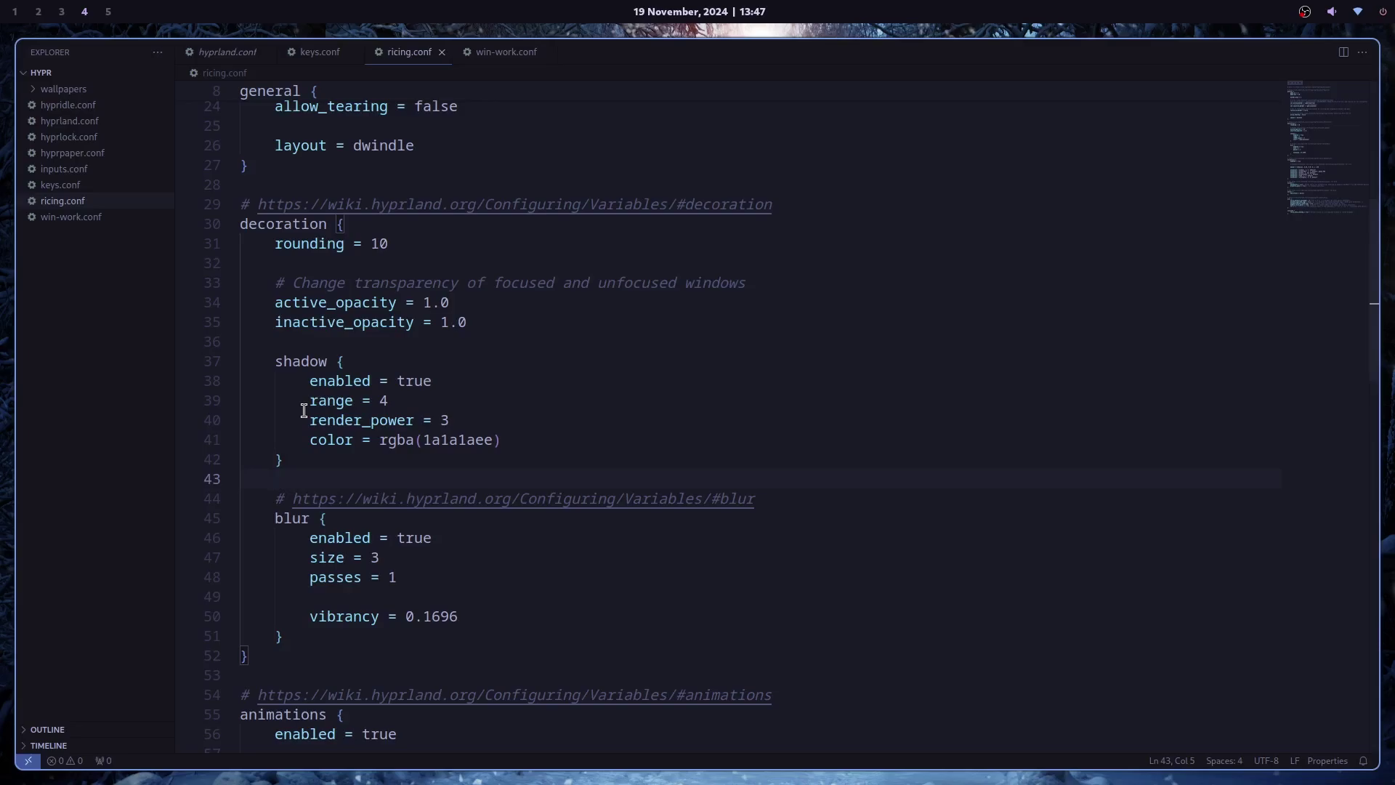
scroll(304, 411, "down", 2)
scroll(345, 318, "up", 10)
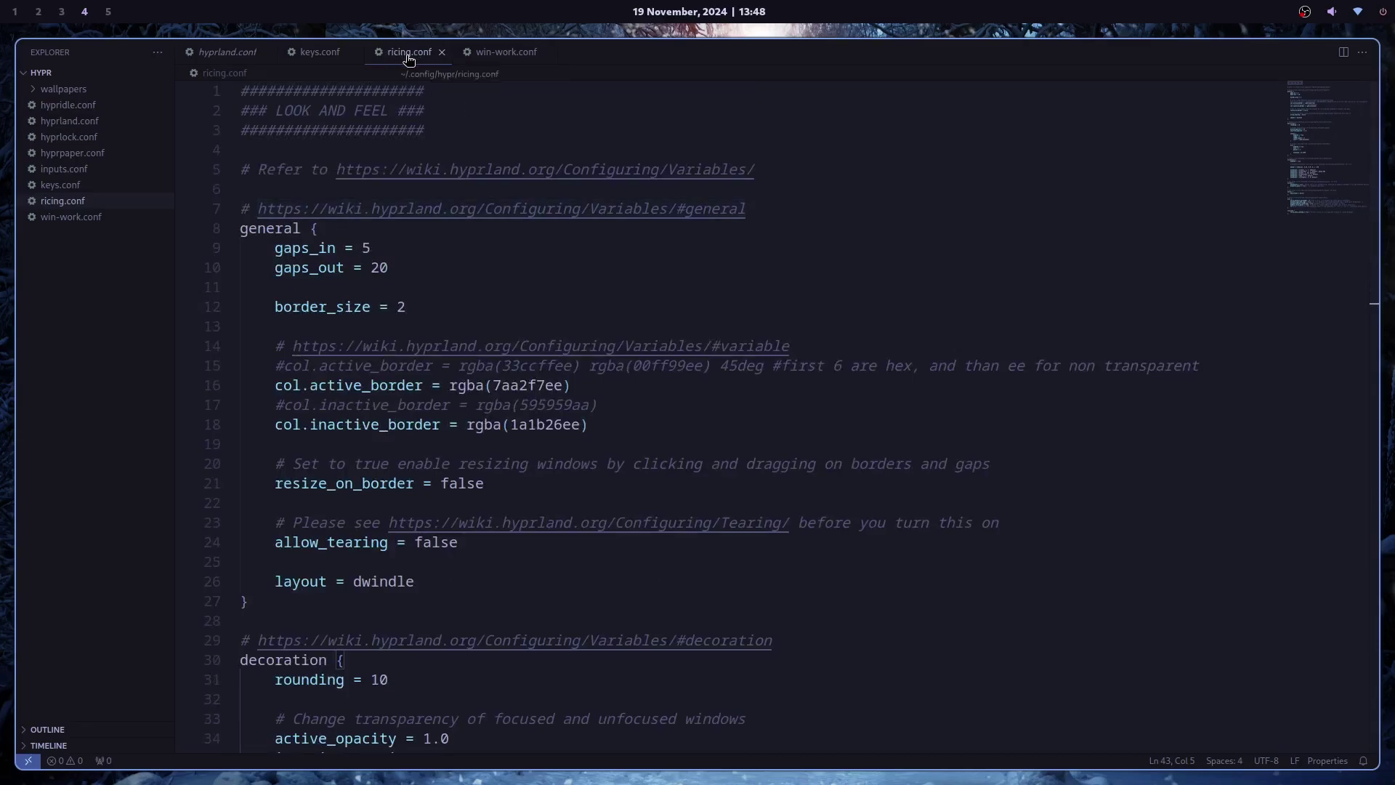
scroll(469, 447, "down", 2)
scroll(469, 447, "down", 3)
left_click_drag(284, 513, 240, 410)
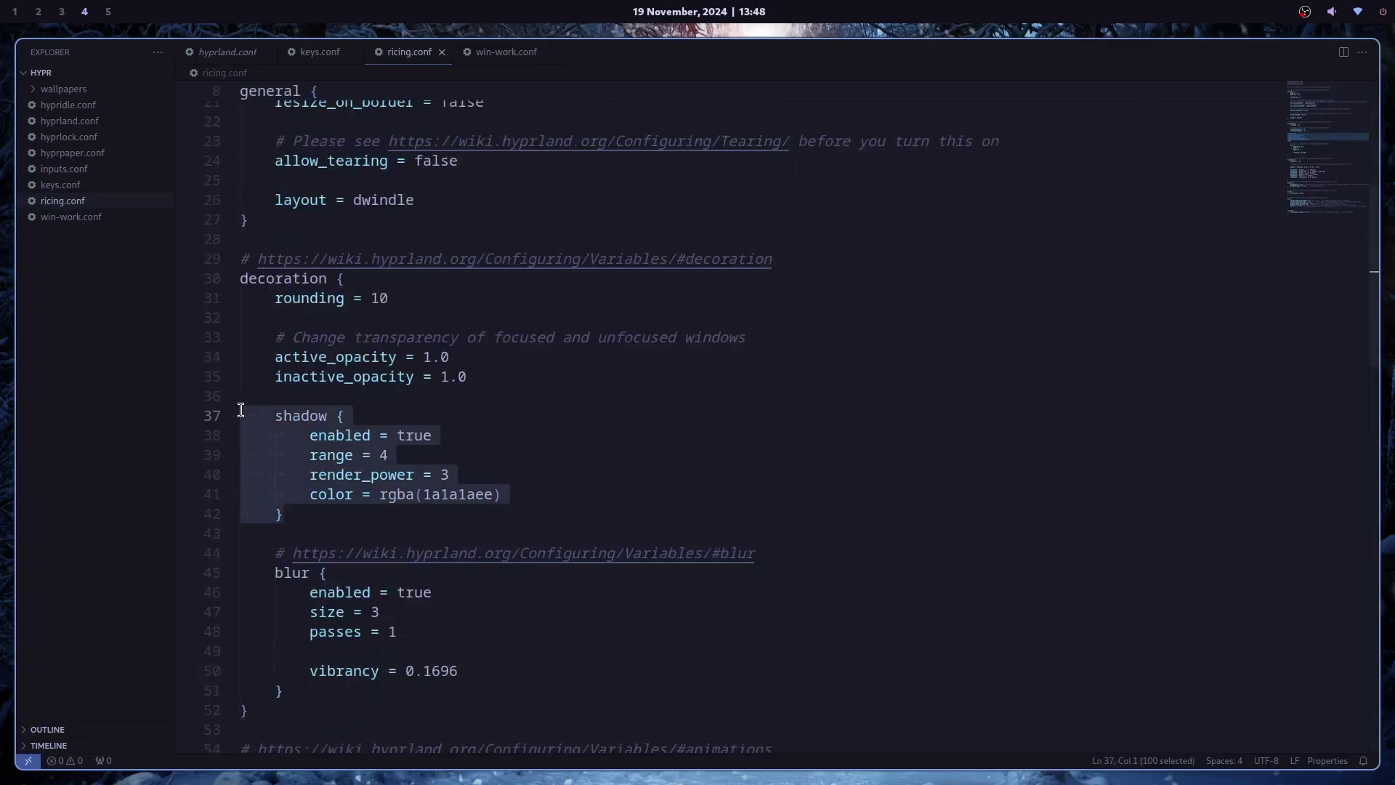
Go from the HyprPanel install page to the Hyprland Wiki env-variables tab and select the three XDG env lines
key("super+2")
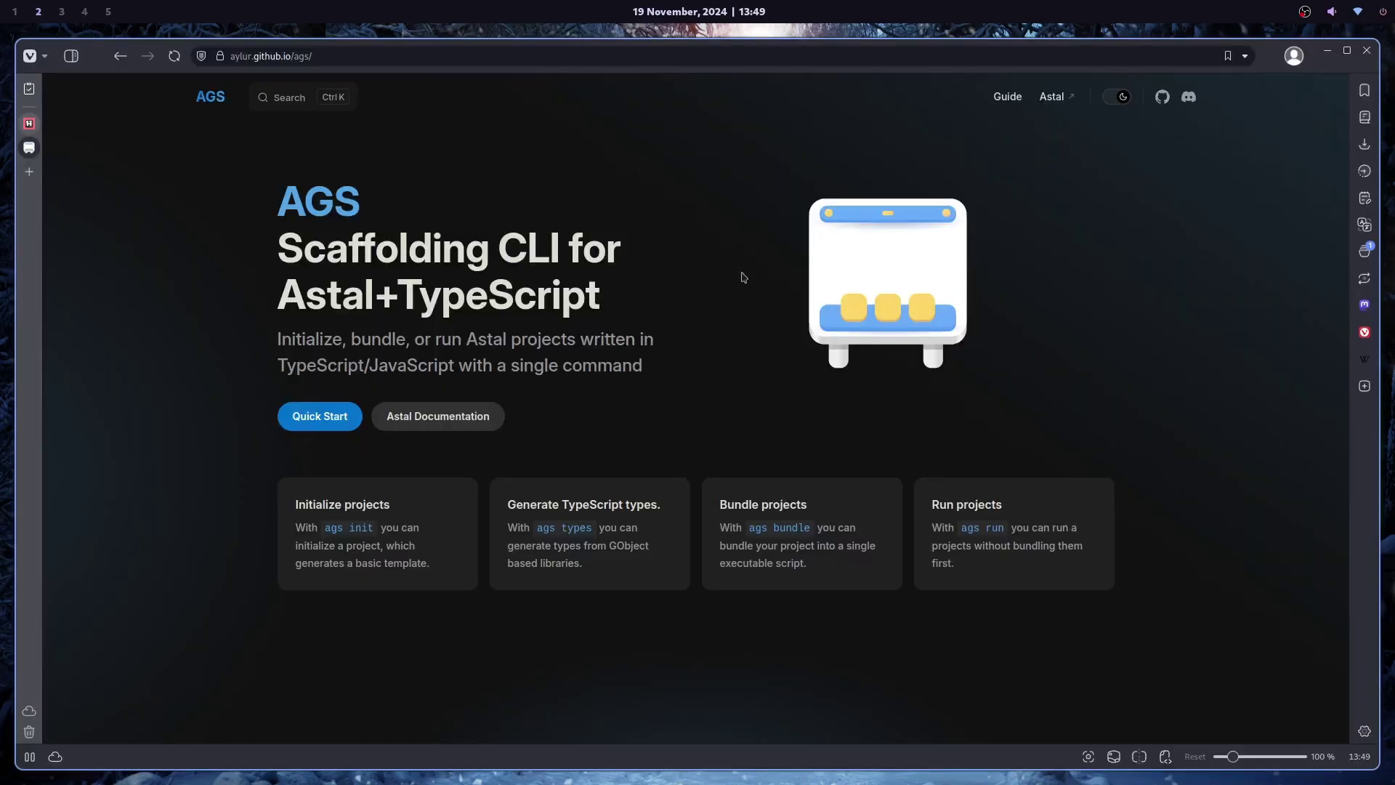
left_click(29, 124)
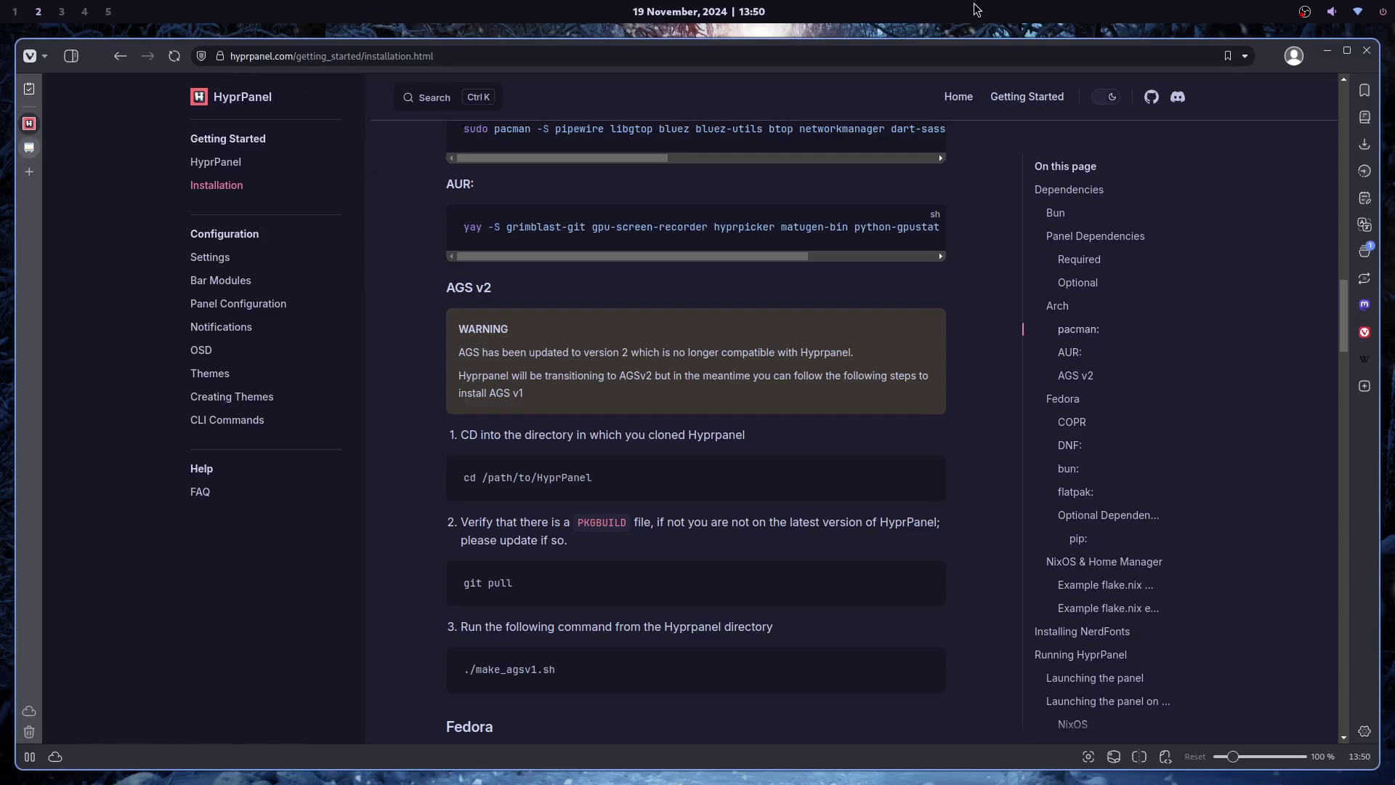
key("ctrl+Tab")
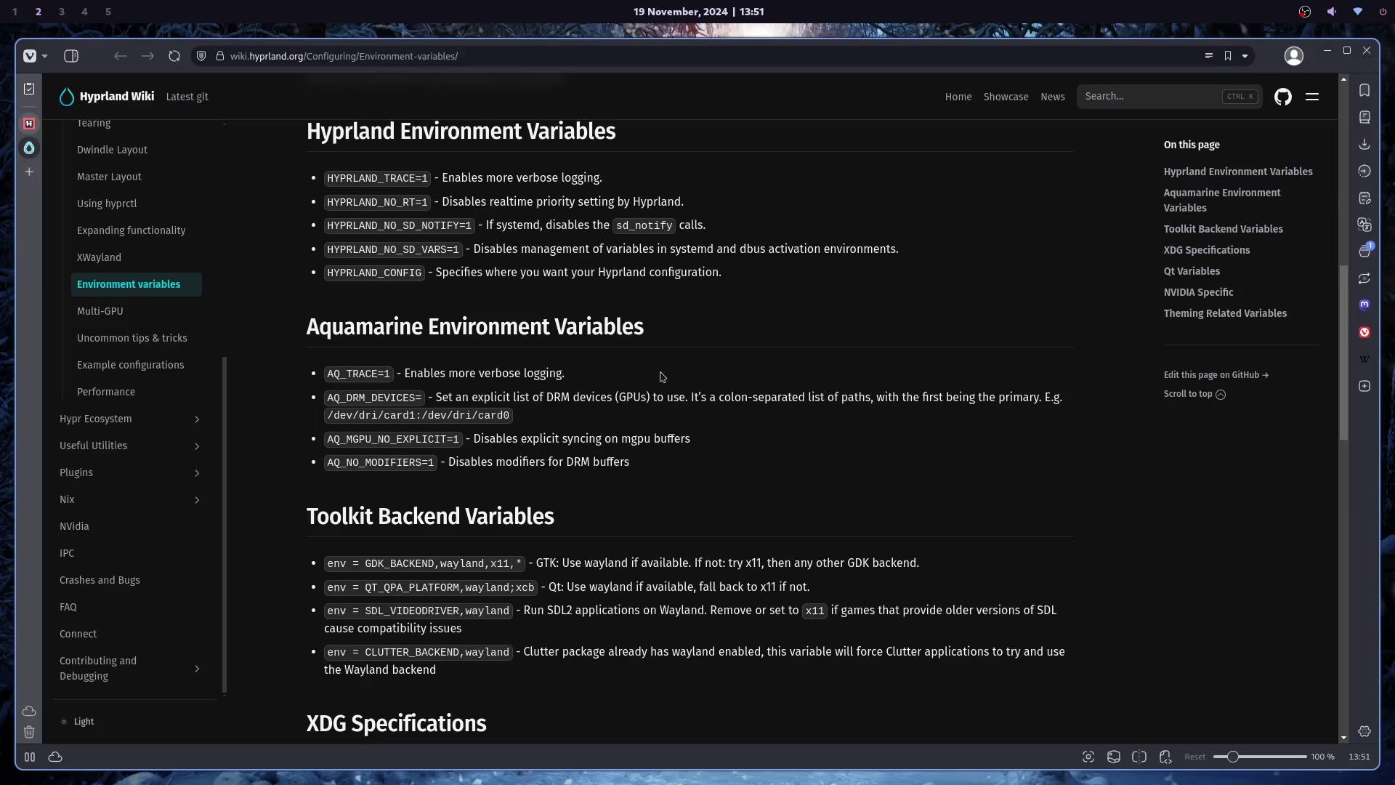
scroll(662, 377, "down", 3)
left_click_drag(543, 556, 322, 509)
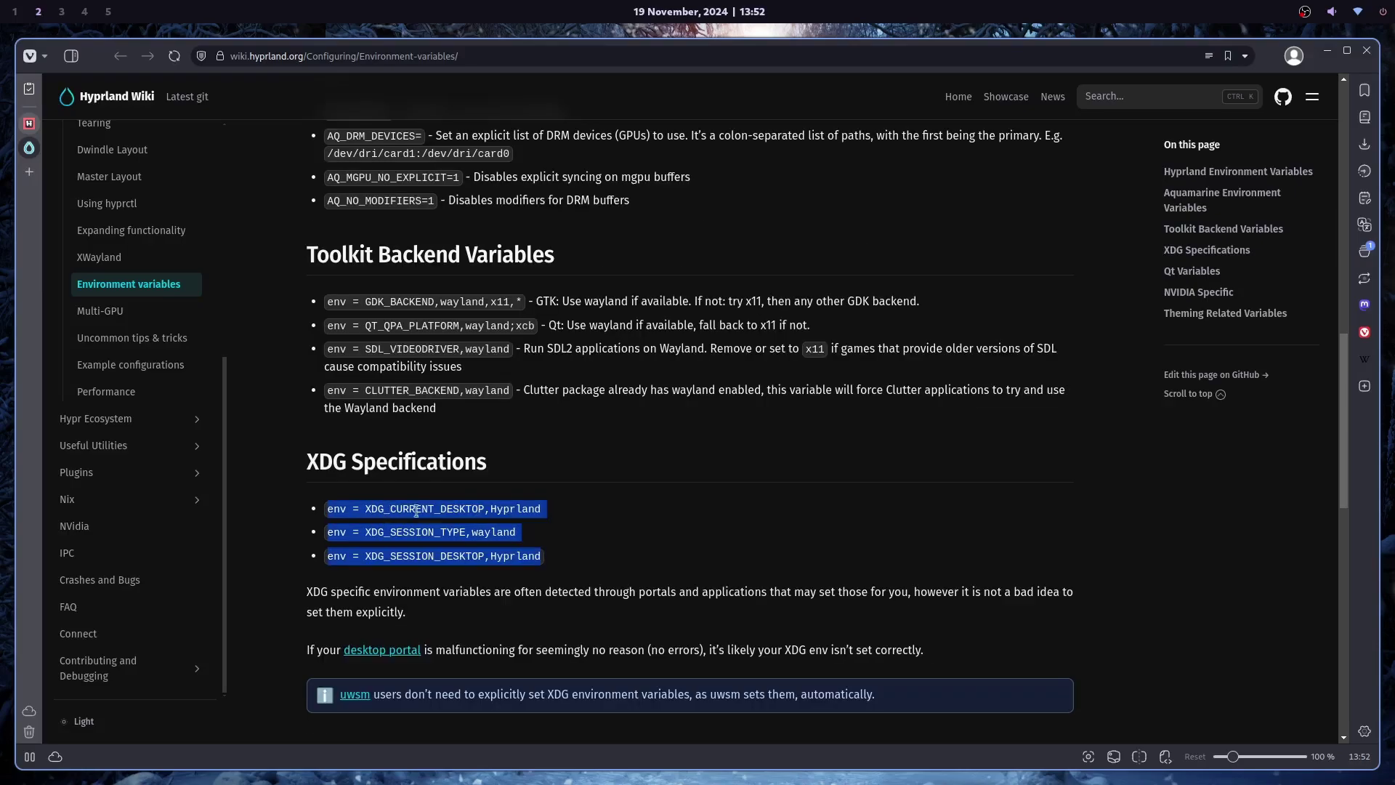
Bring the copied XDG env lines from the Hyprland Wiki into hyprland.conf
key("super+4")
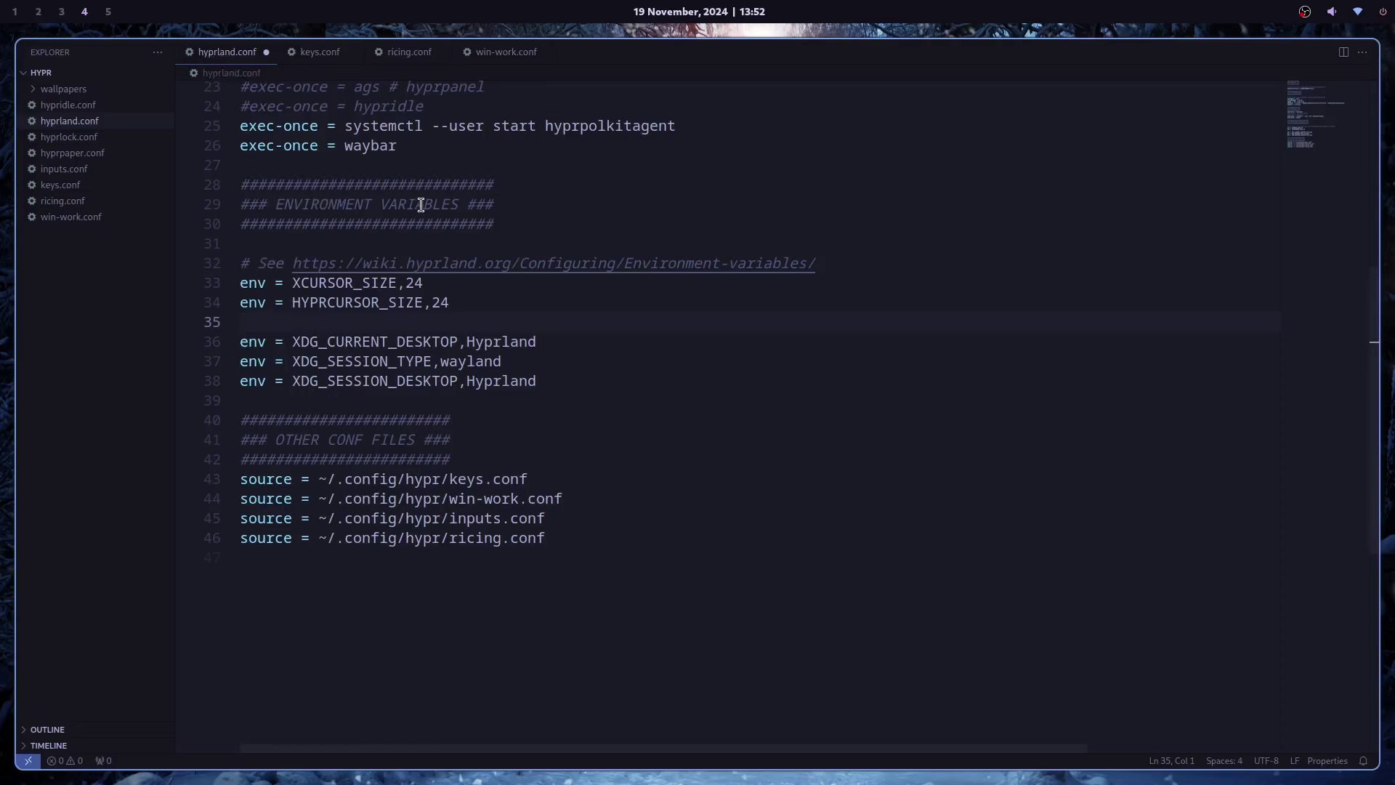
key("super+2")
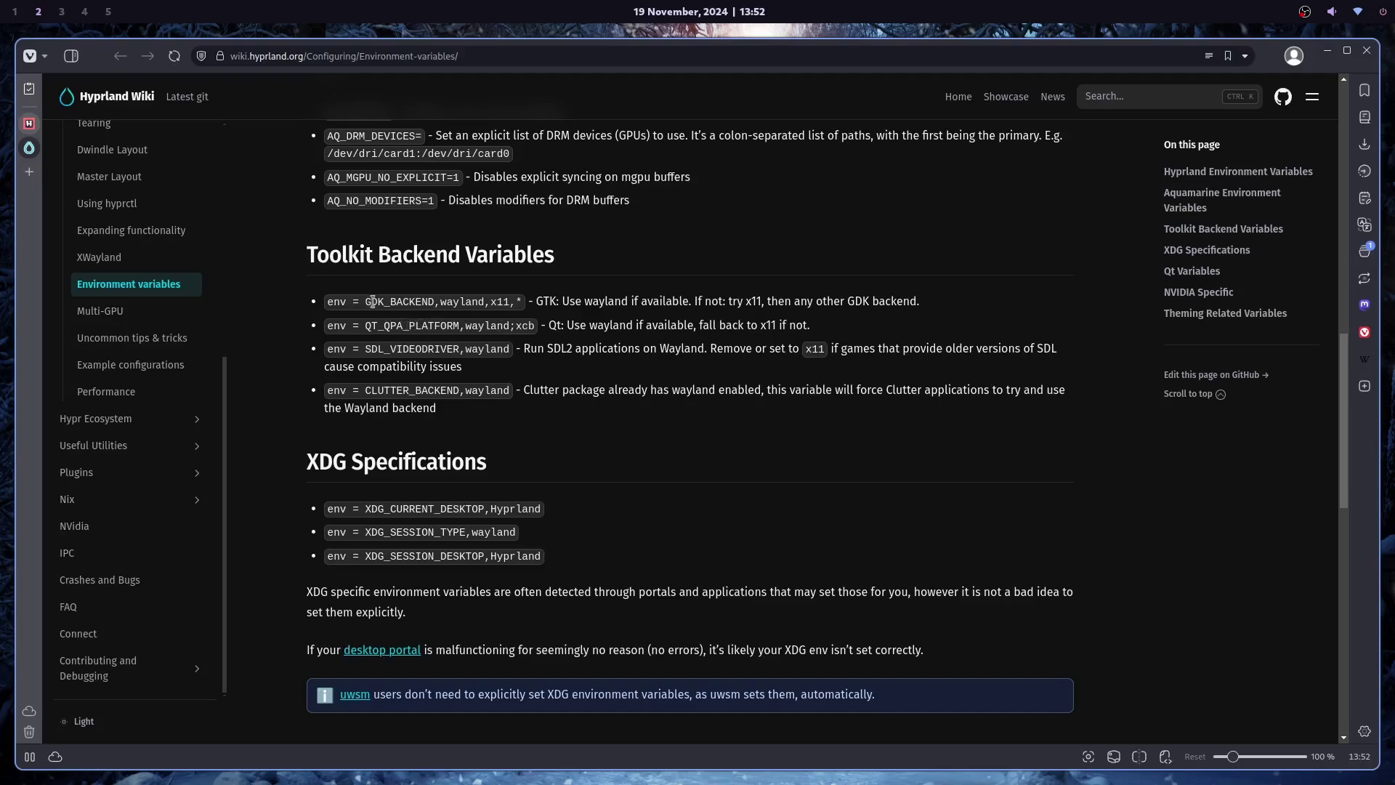
key("super+4")
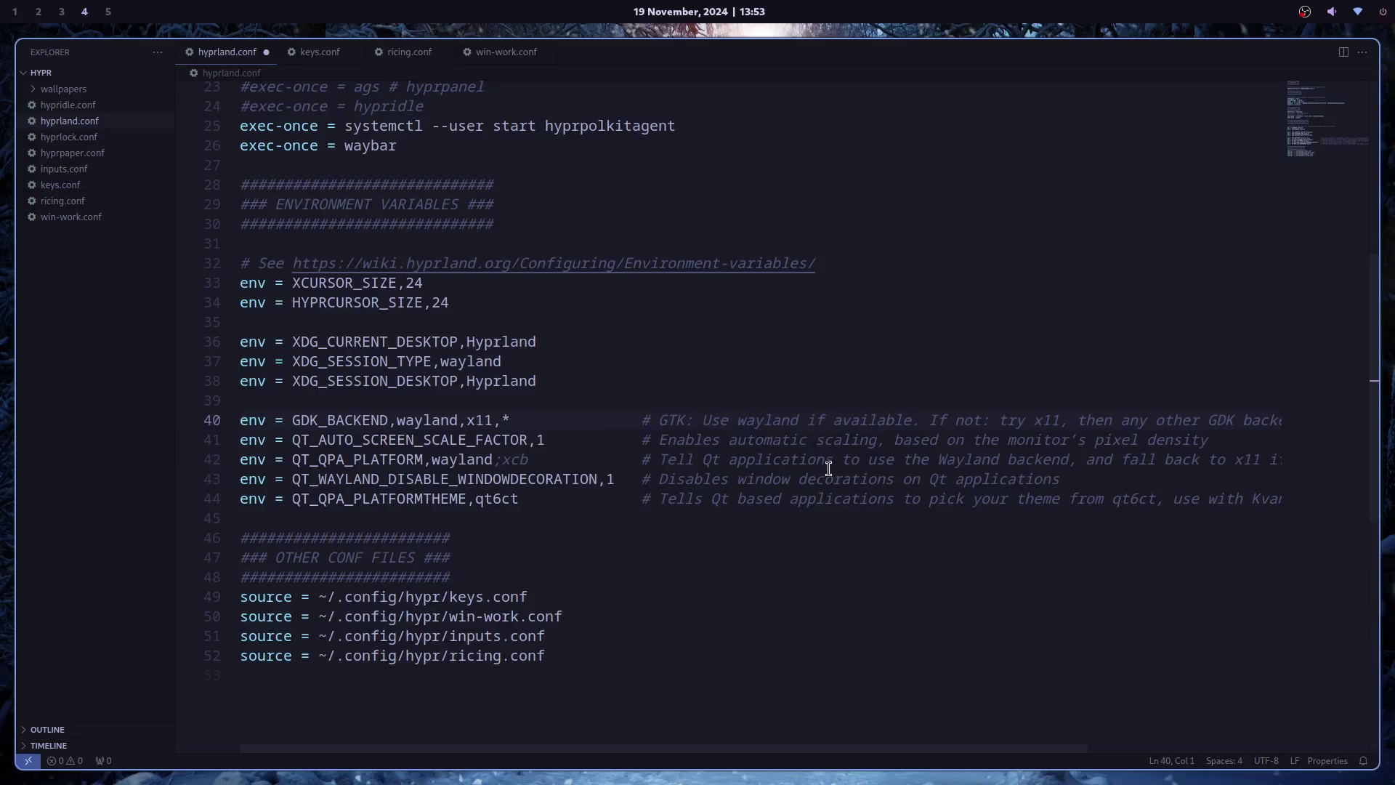
Add env = GDK_SCALE,1 above the GDK_BACKEND line and change qt6ct to qt5ct on line 45
key("ctrl+shift+Return")
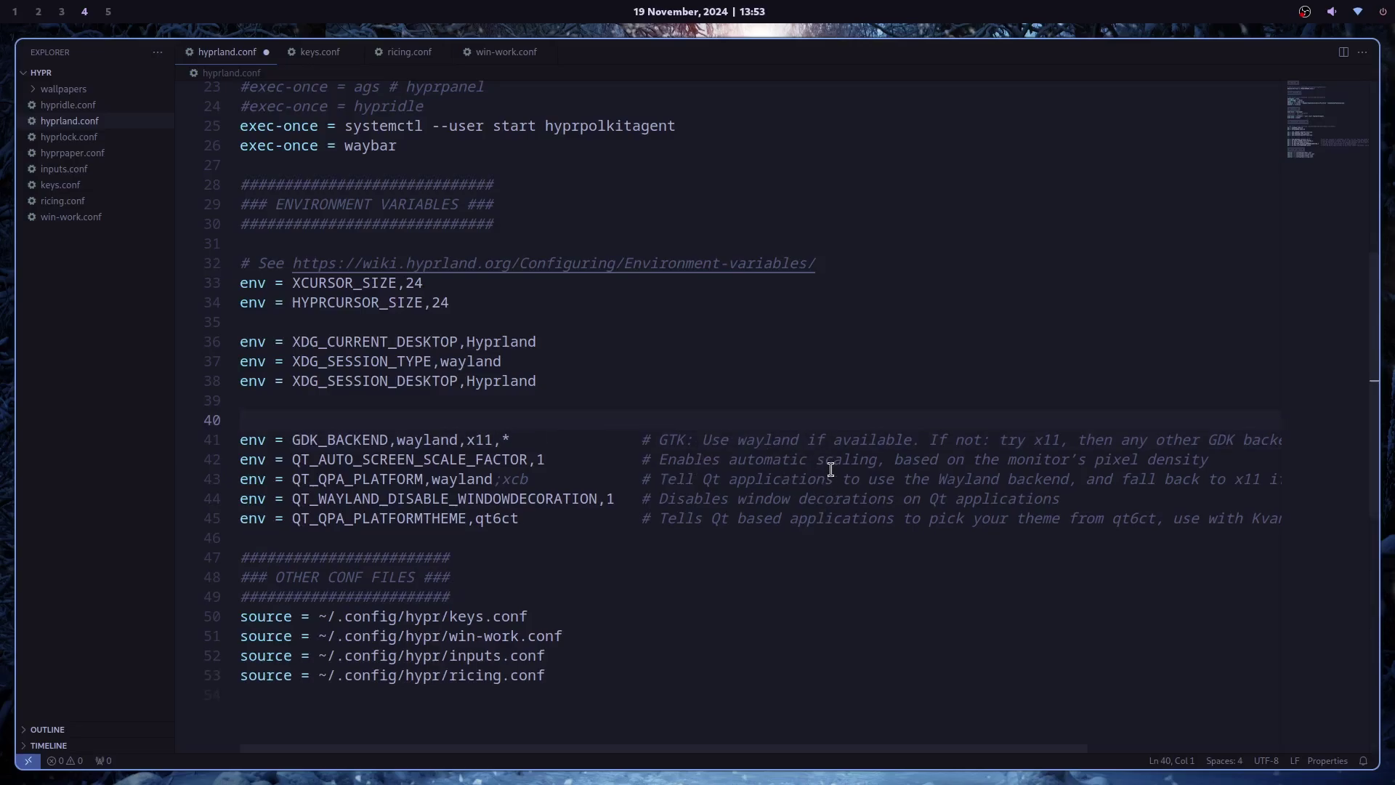
type("env = GDK_SCALE,1")
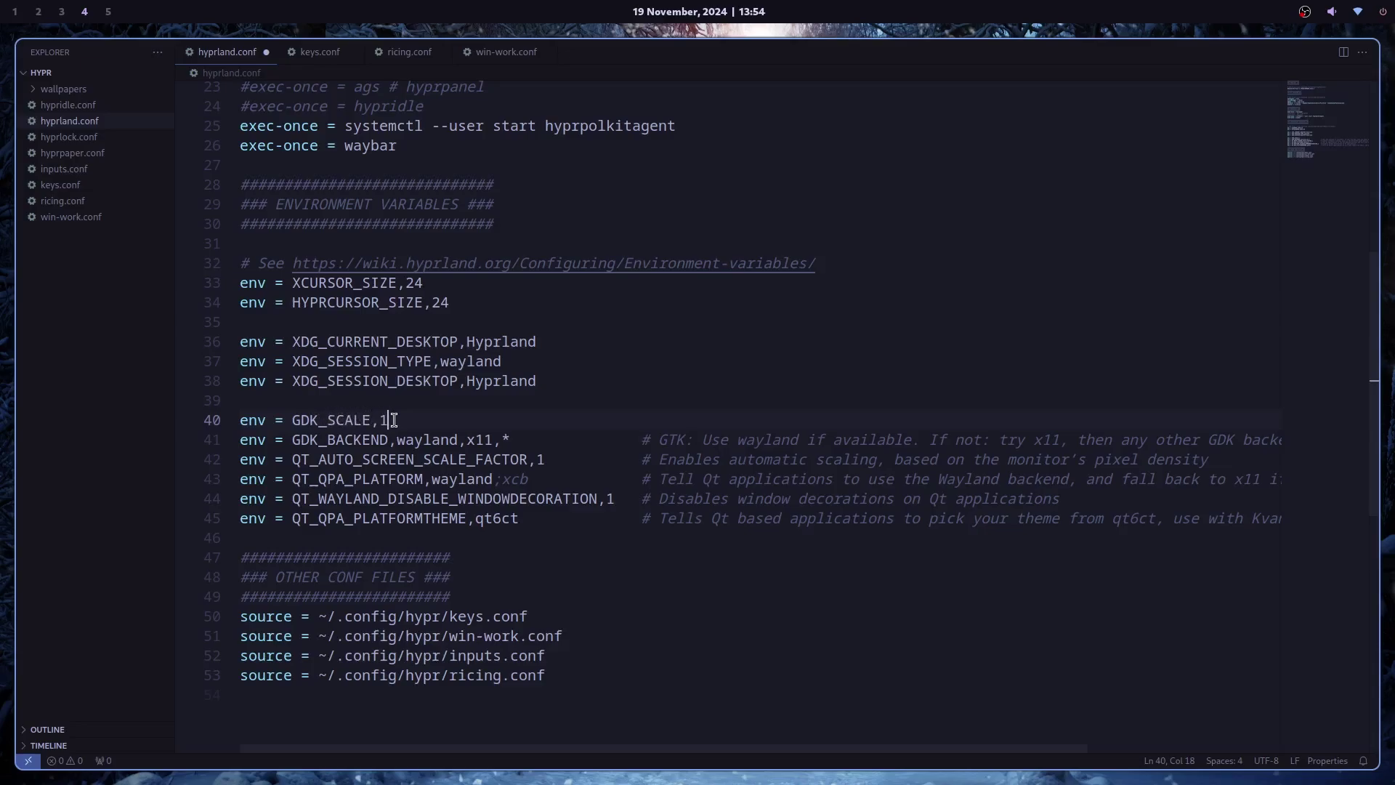
left_click_drag(493, 518, 501, 518)
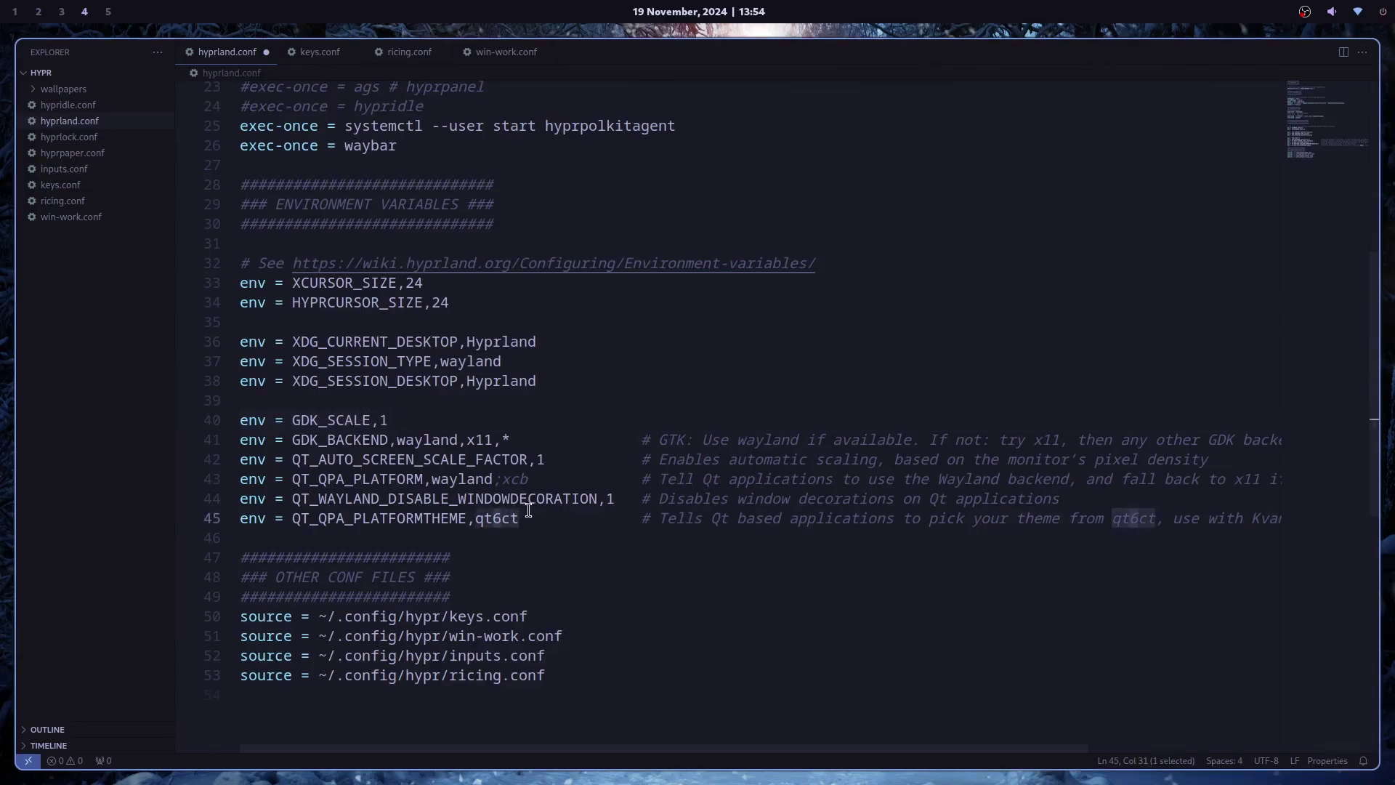
type("5")
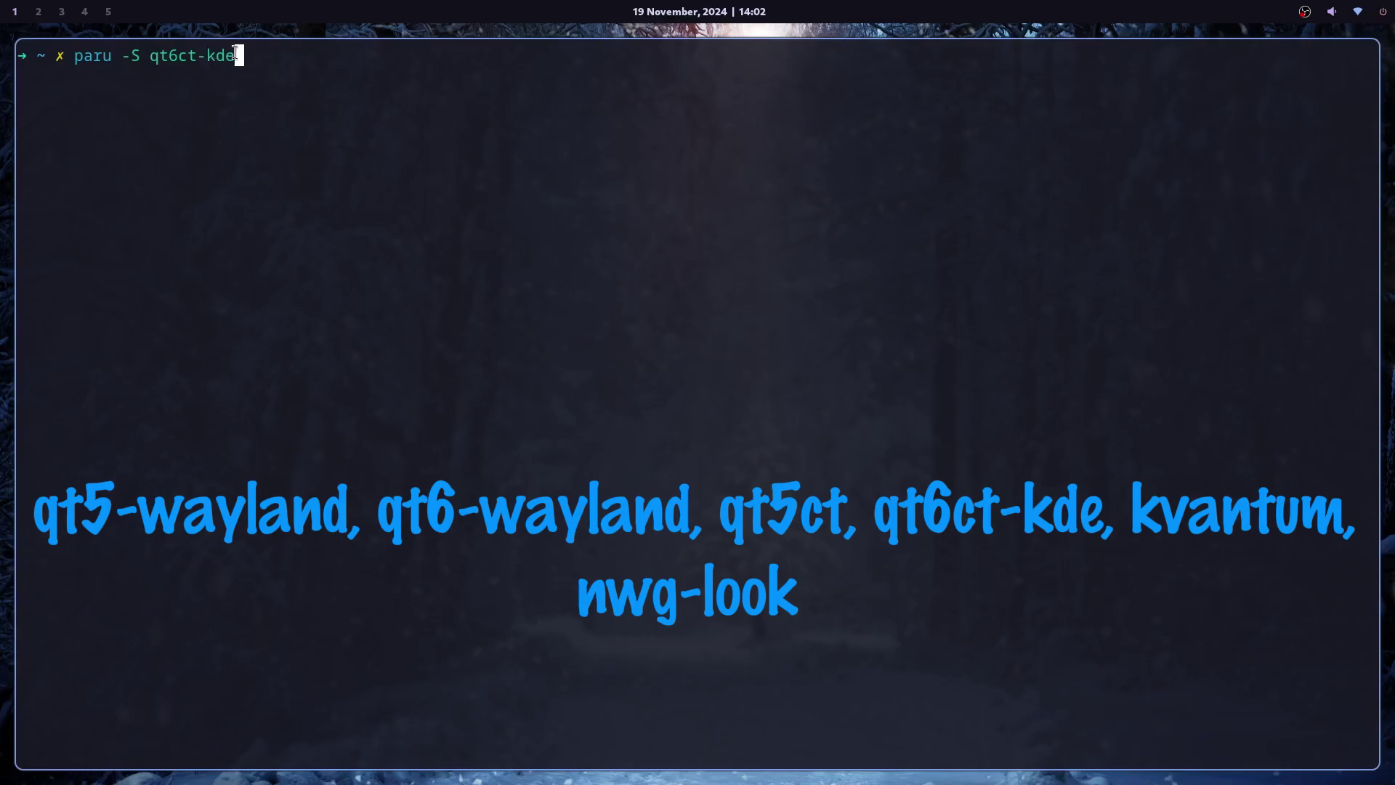
Finish installing qt6ct-kde with paru, then create .icons and .themes in the home directory
key("Return")
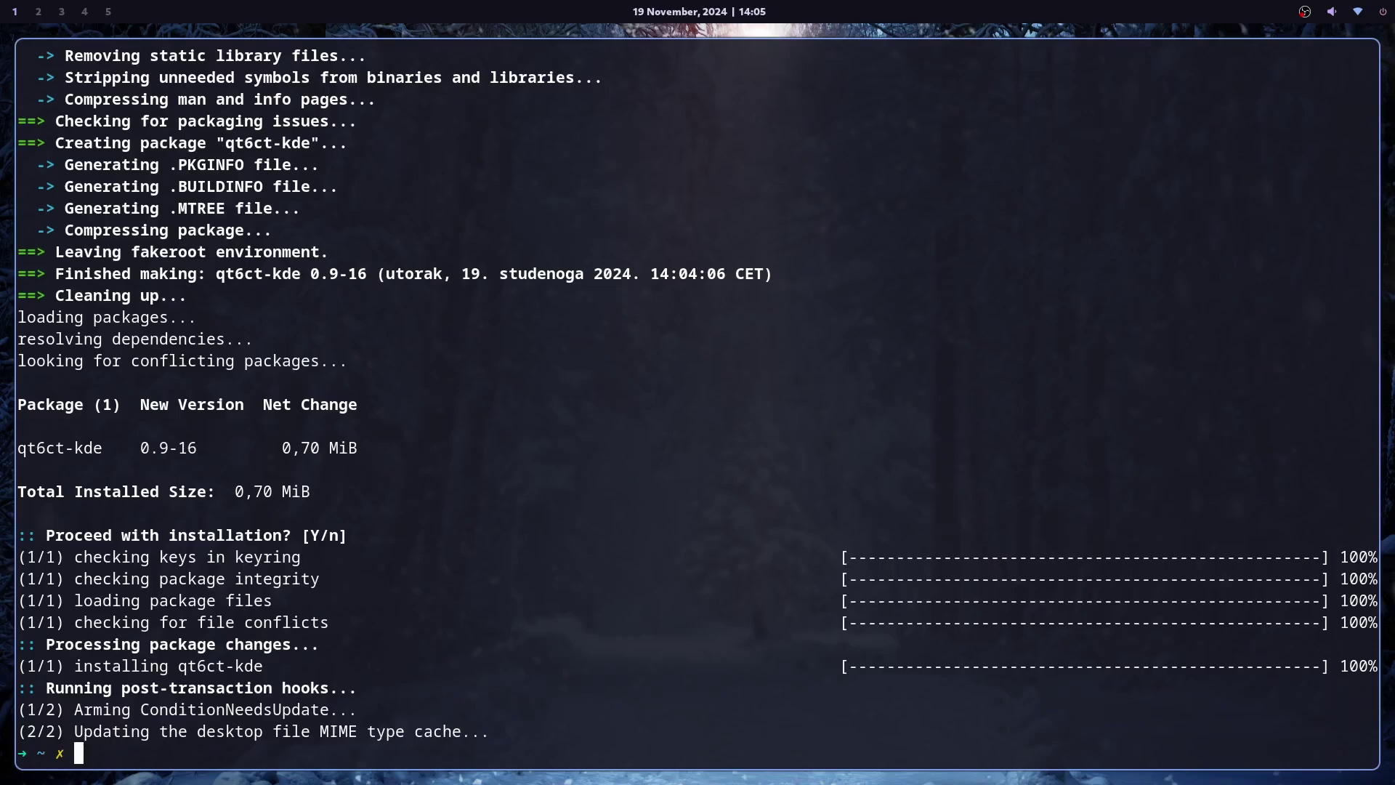
type("pwd")
key("Return")
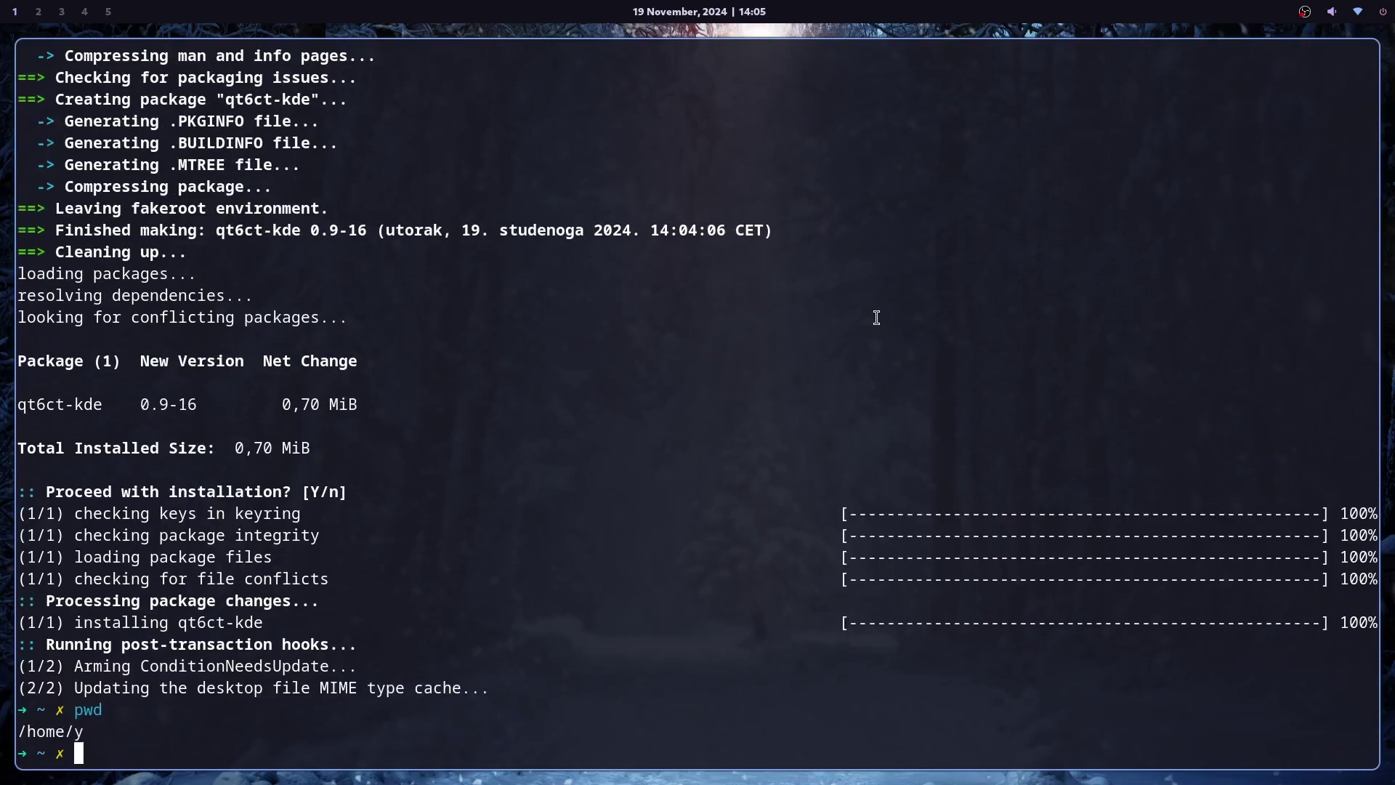
type("mkdir .icons .themes")
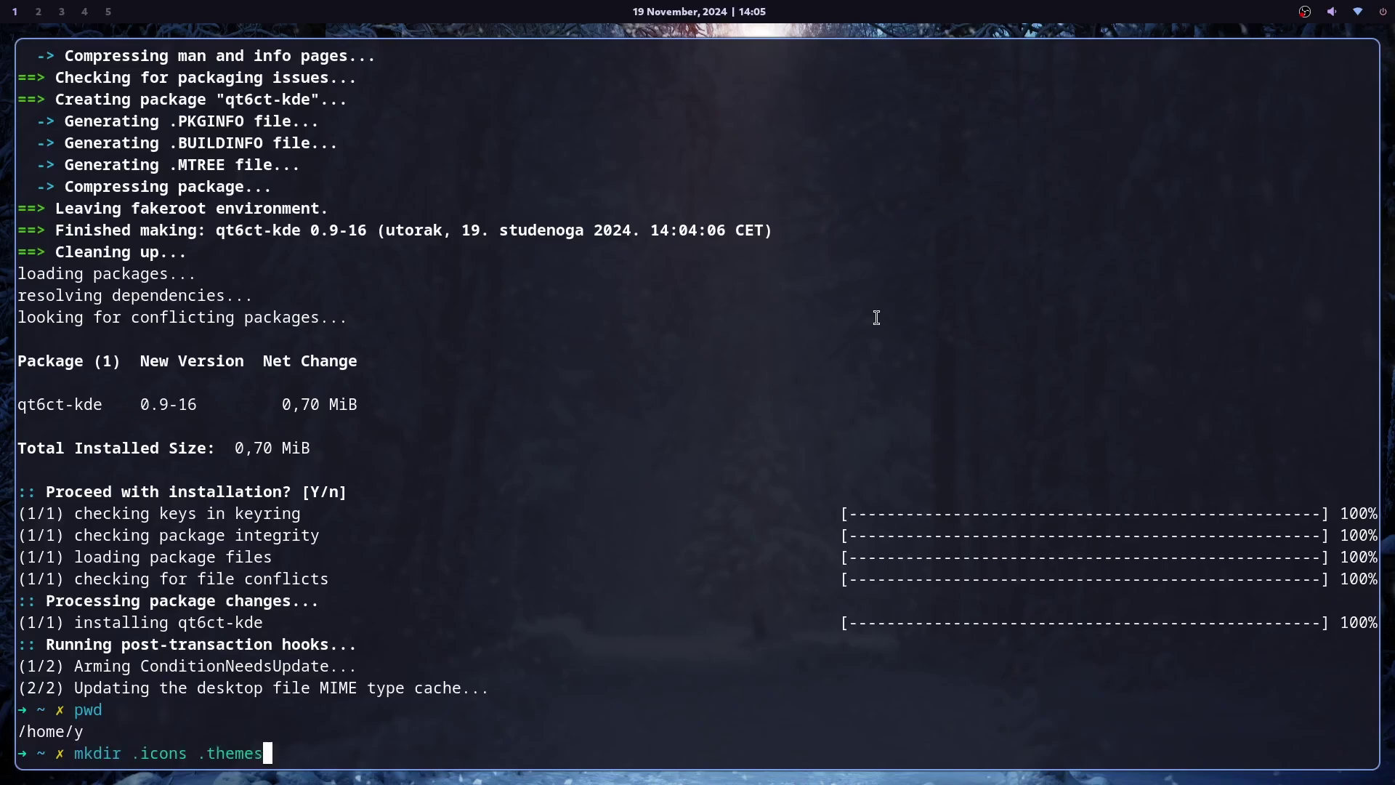
key("super+2")
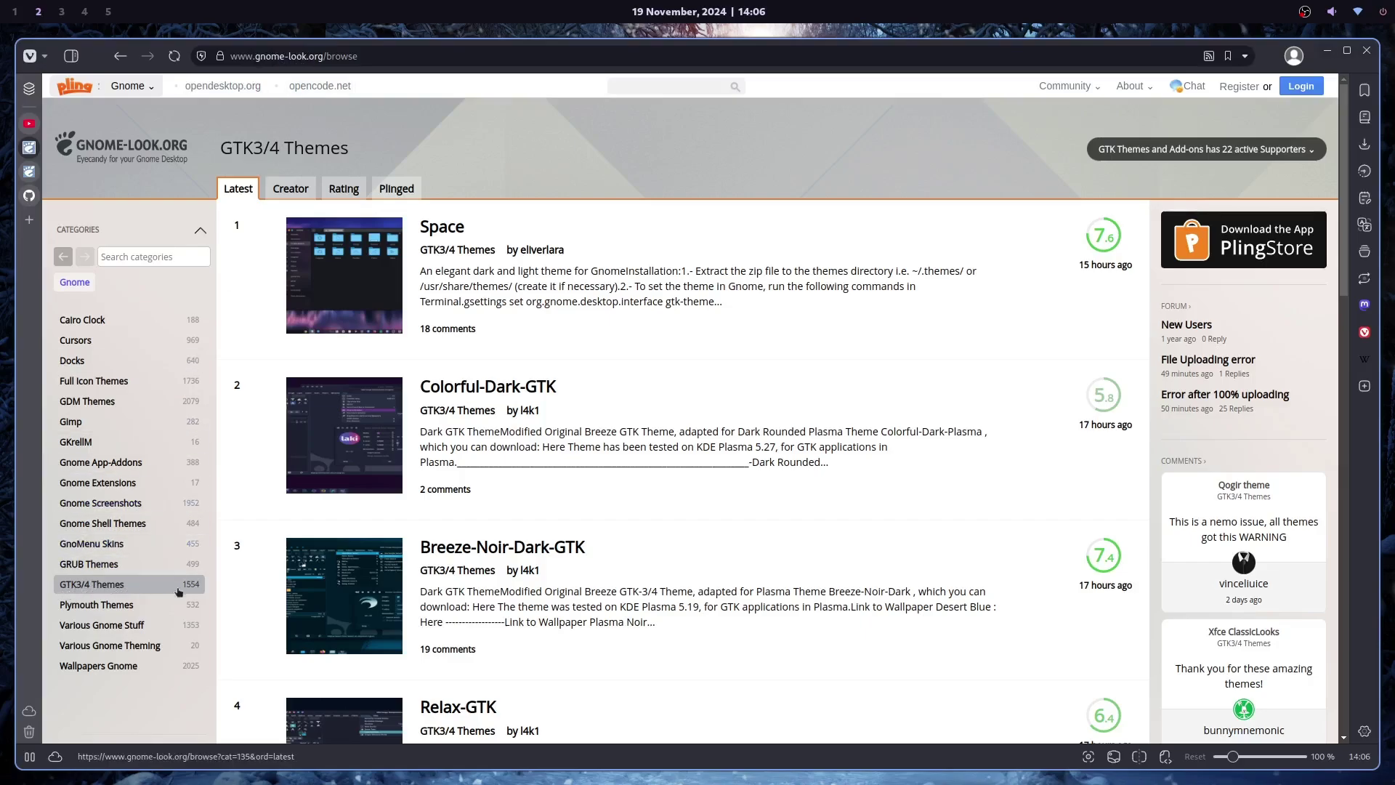
Open Colorful-Dark-GTK from the GTK3/4 Themes list and download Colorful-Dark-GTK.tar.gz
scroll(734, 577, "down", 3)
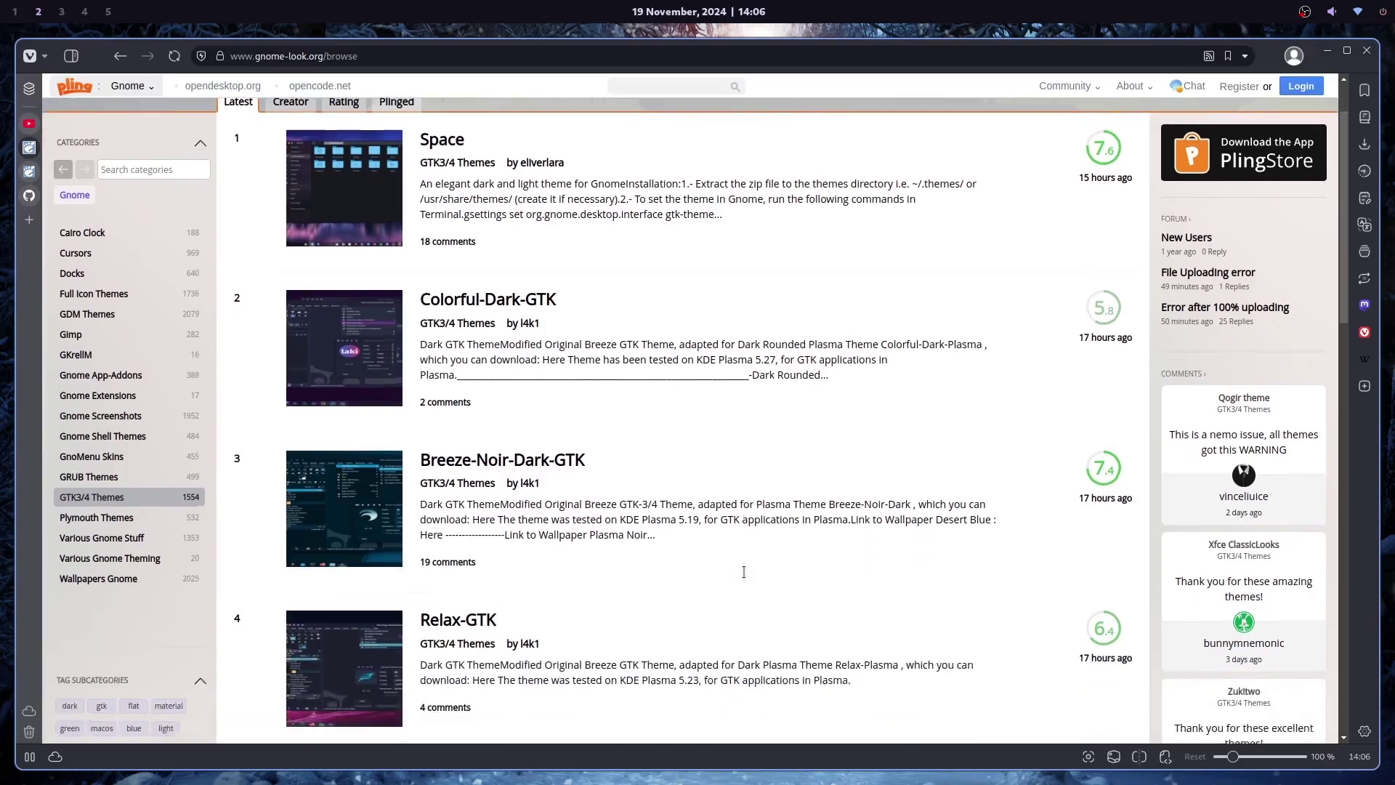
scroll(497, 302, "up", 1)
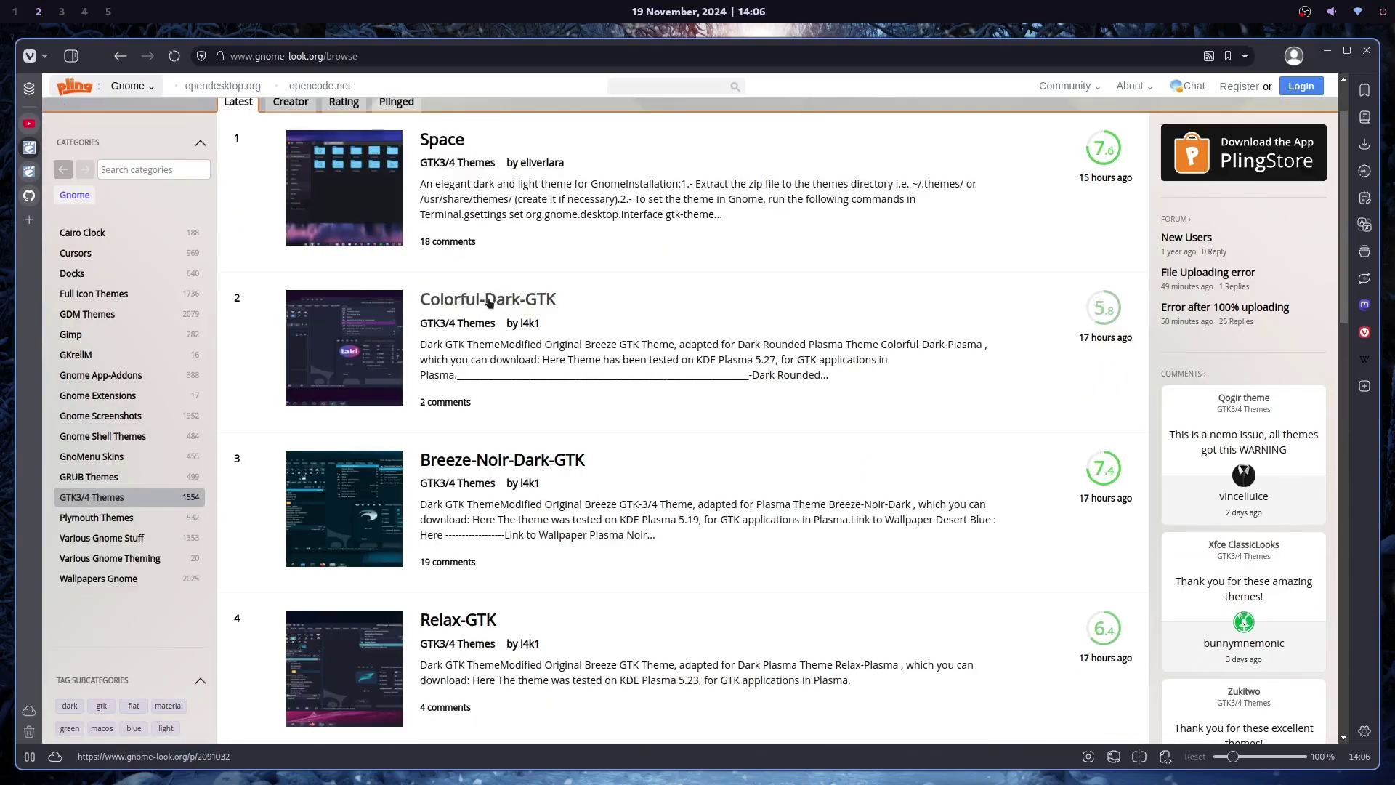
left_click(488, 302)
left_click(1242, 229)
left_click(1224, 261)
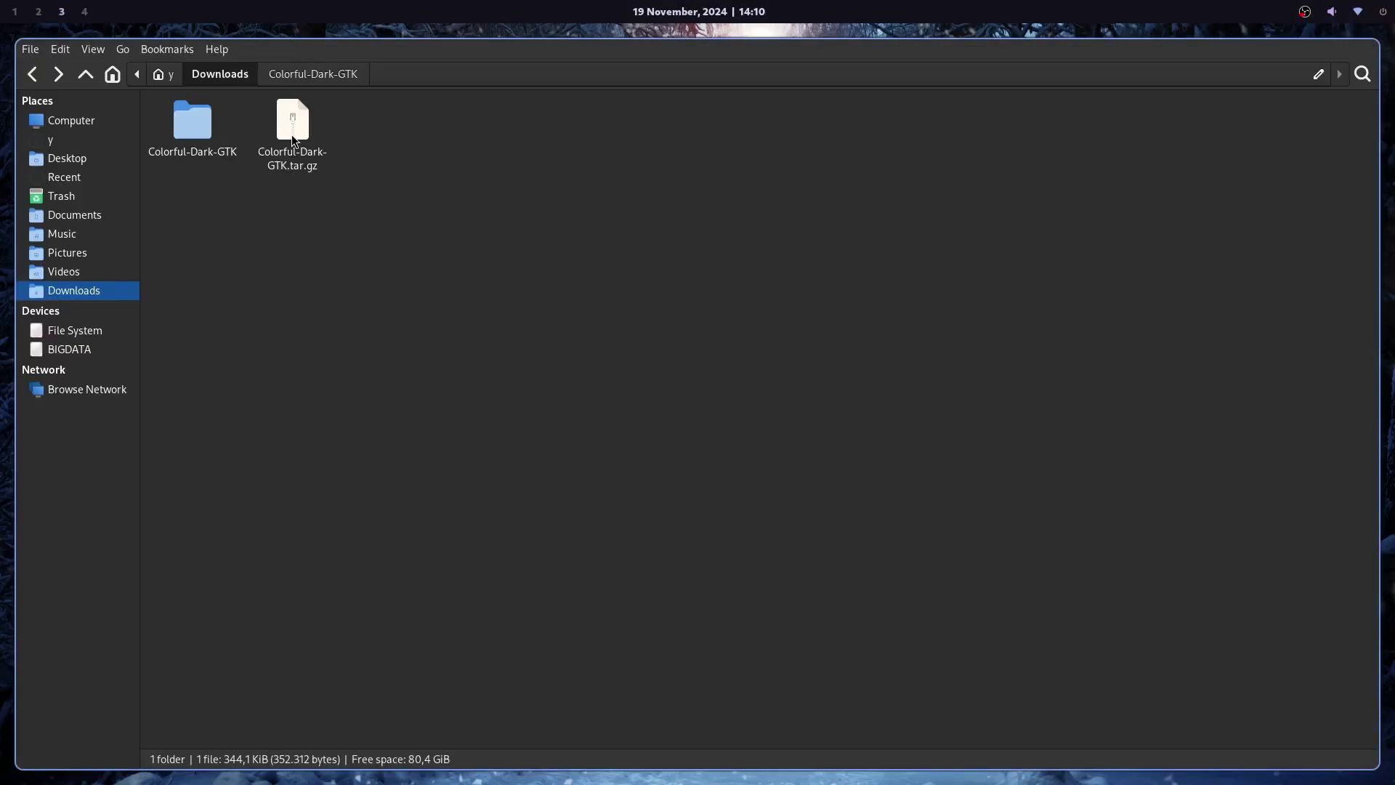
Cut the extracted Colorful-Dark-GTK folder from Downloads to move it into ~/.themes
left_click(189, 126)
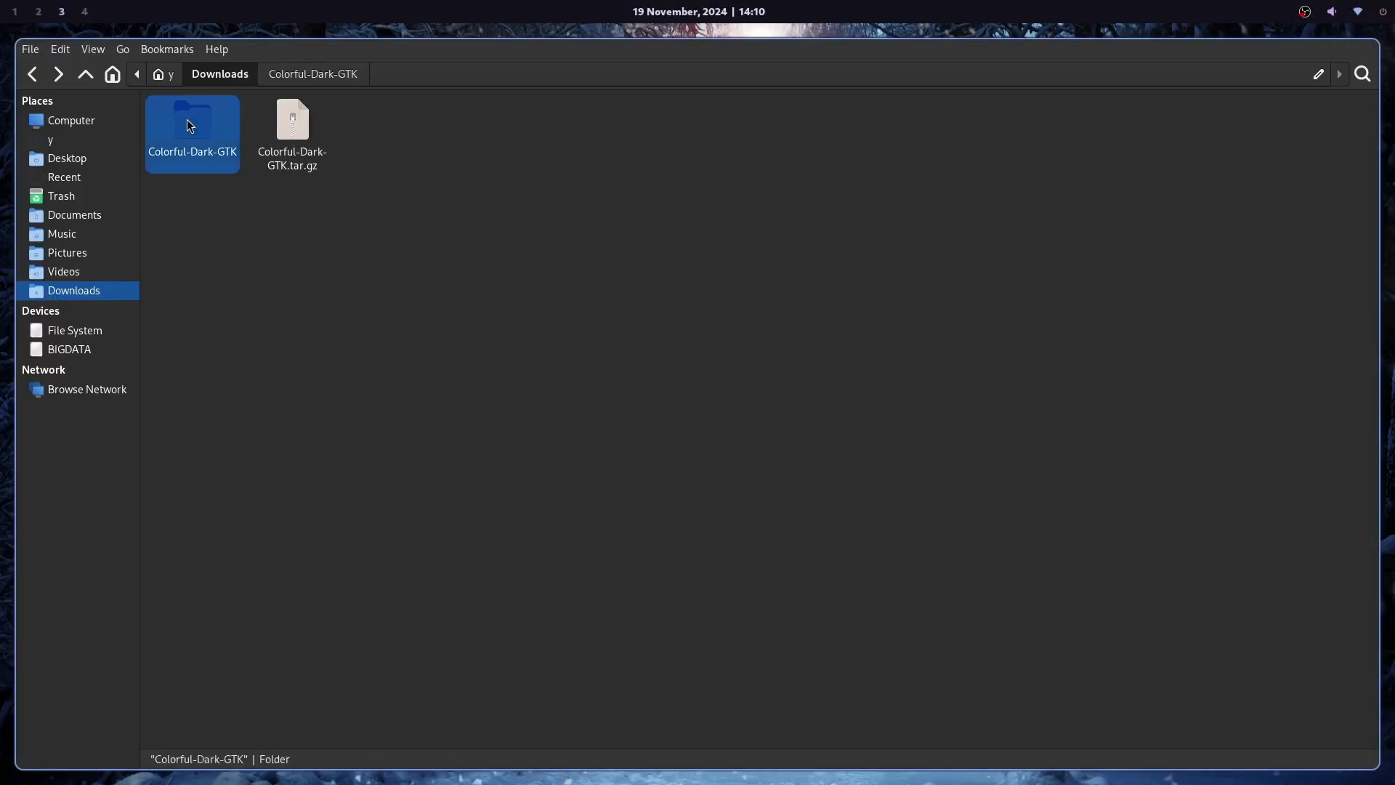
right_click(190, 127)
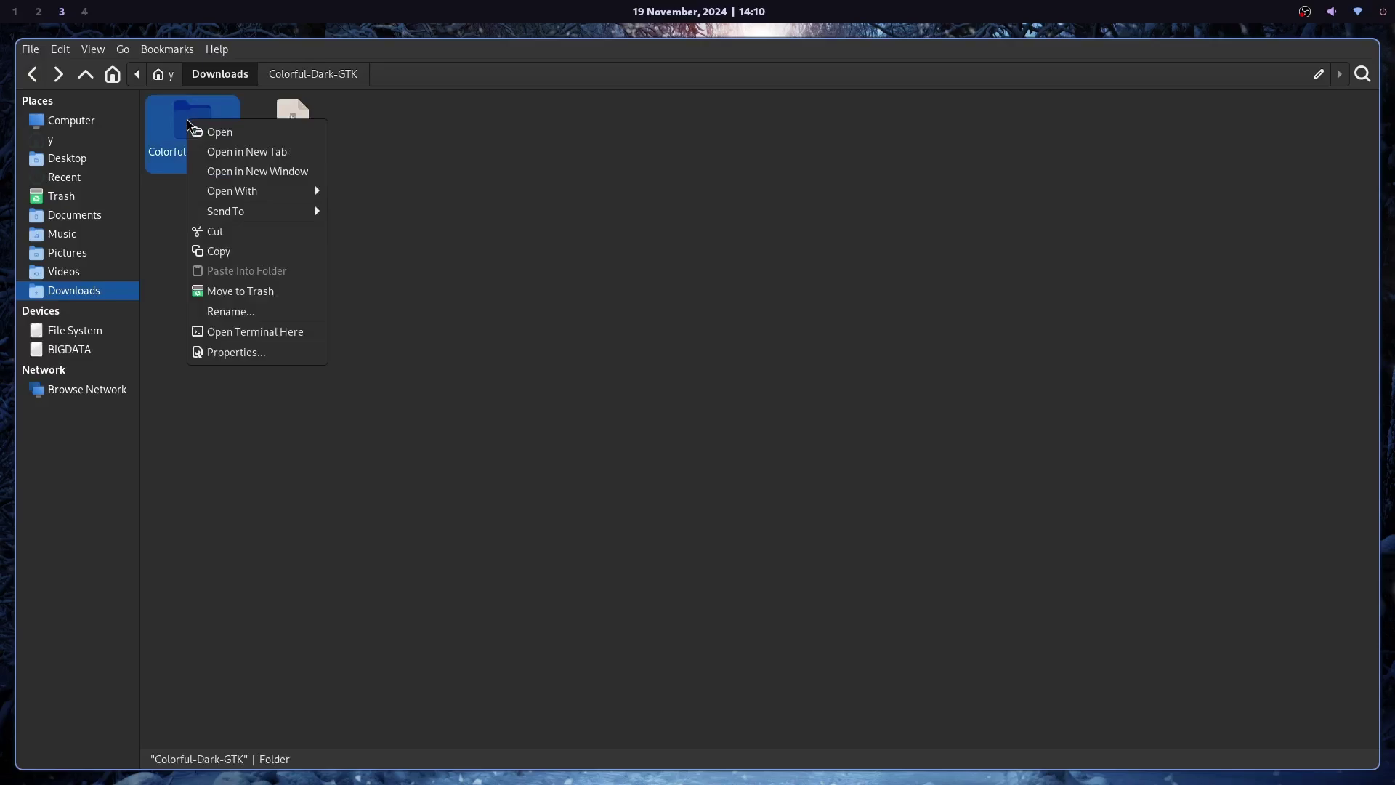
left_click(243, 231)
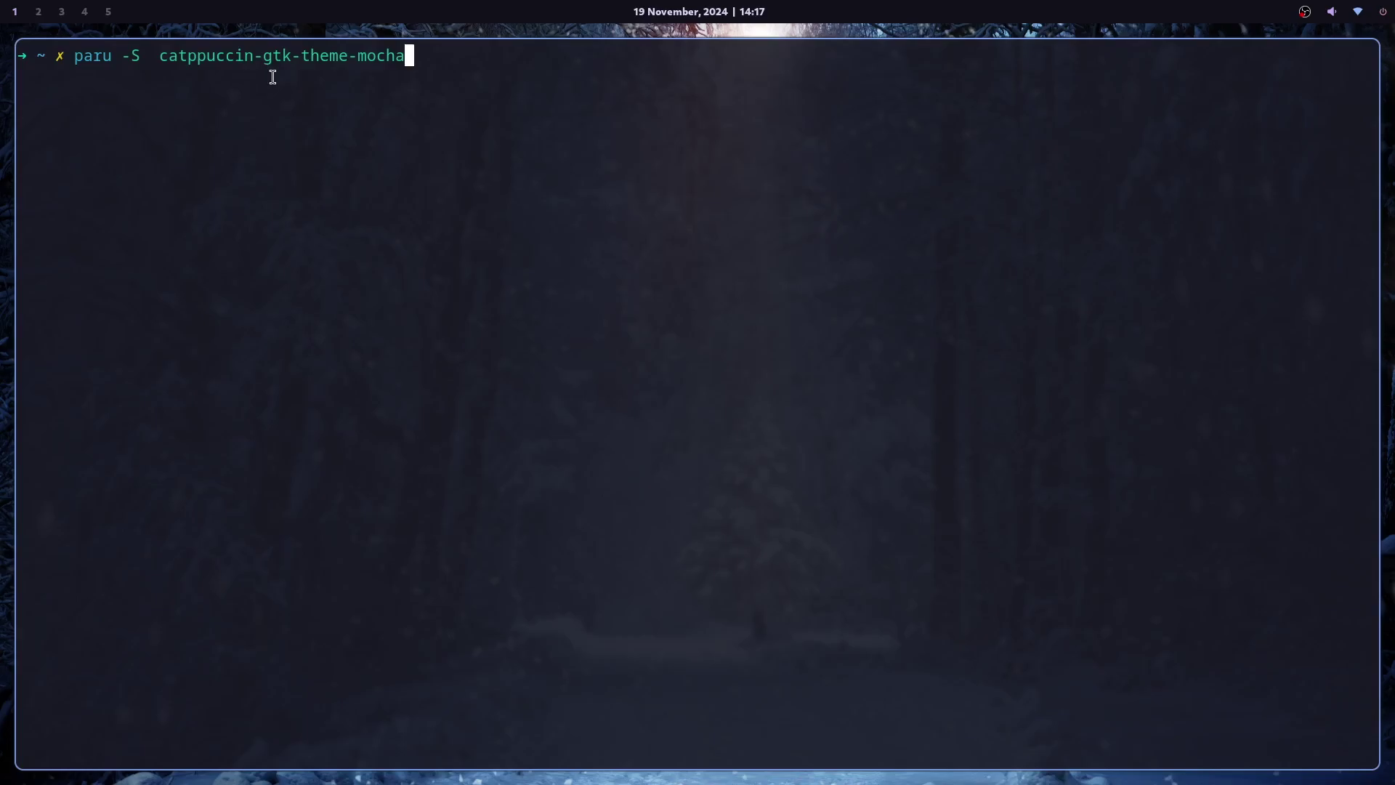
Install catppuccin-gtk-theme-mocha with paru
key("Return")
key("super+6")
key("super+d")
Launch GTK Settings, preview Colorful-Dark-GTK and catppuccin-mocha-blue, then view the Icon theme options
type("gt")
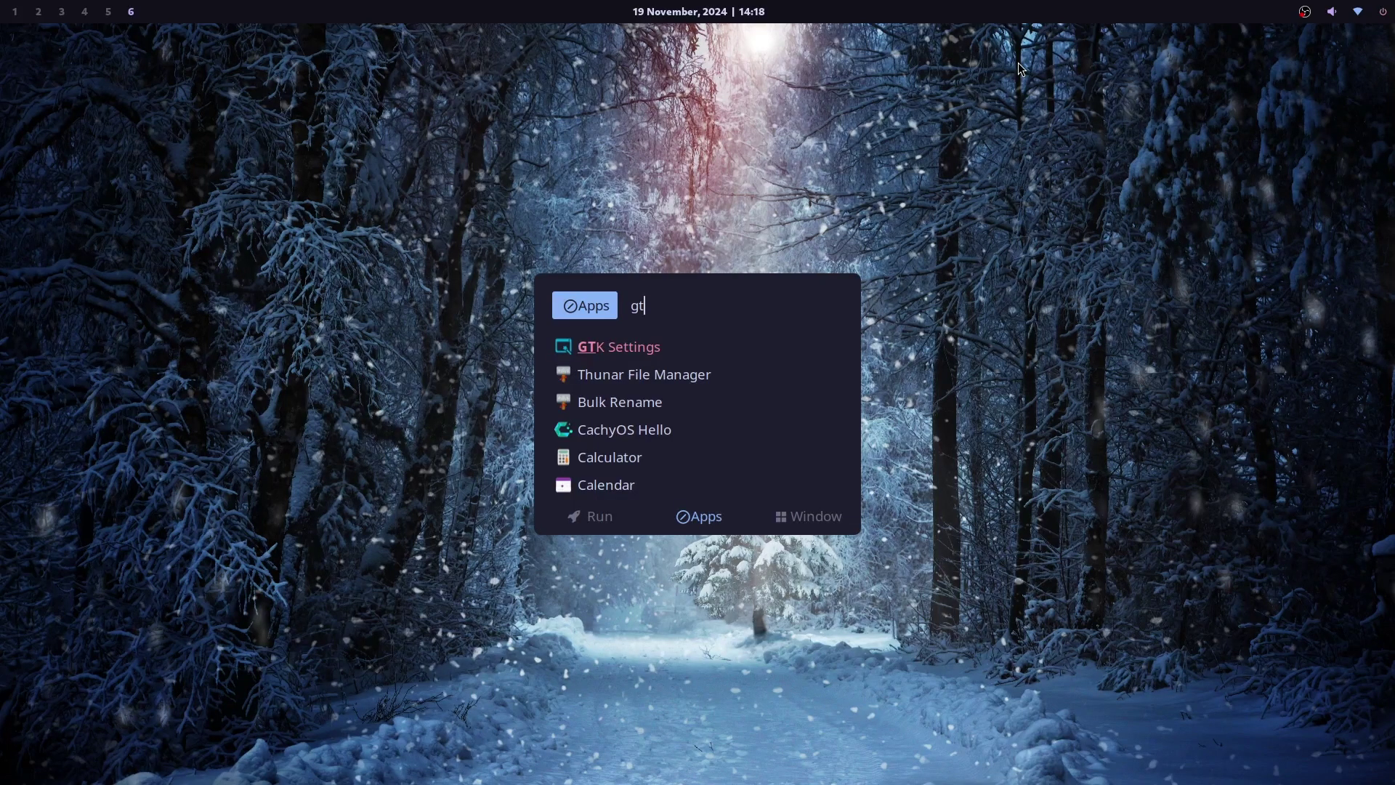
key("Return")
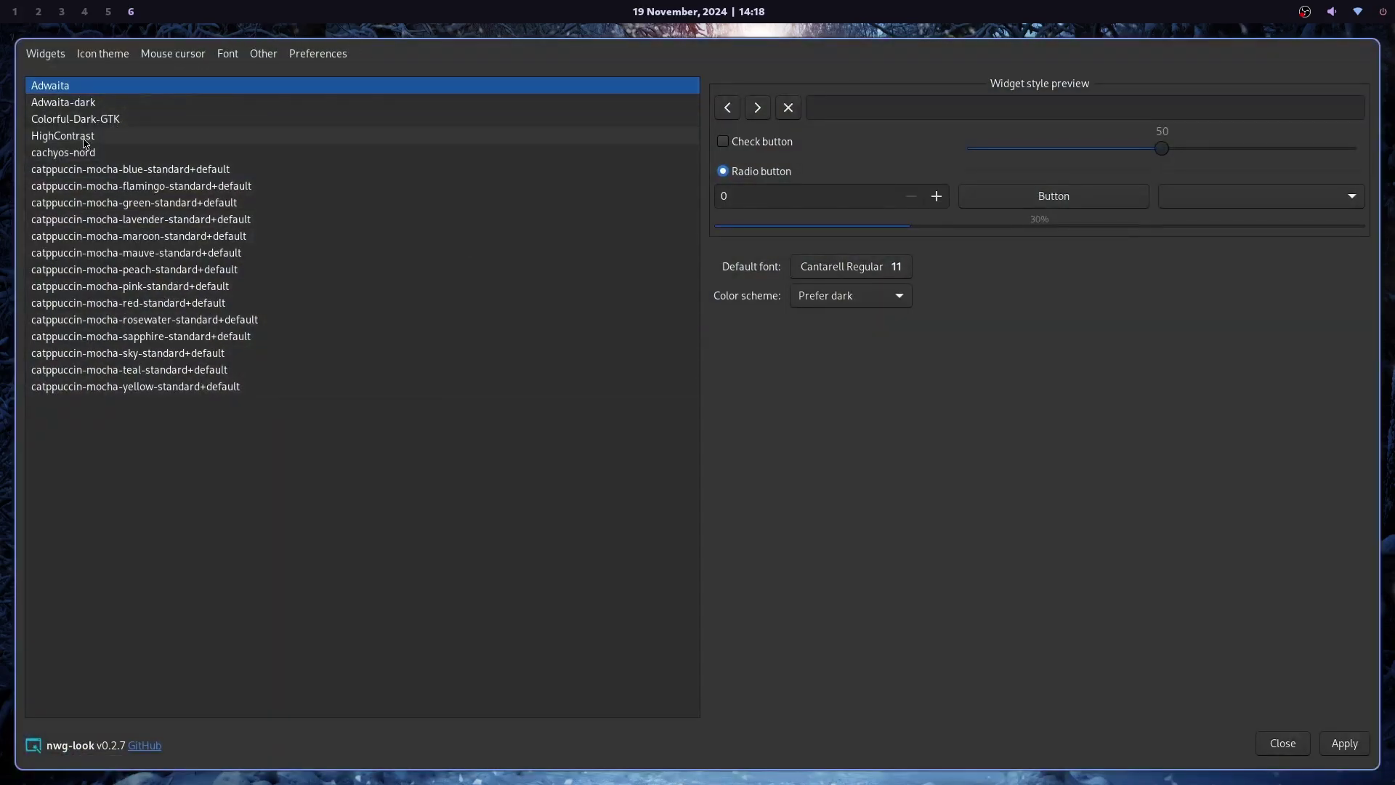
left_click(109, 121)
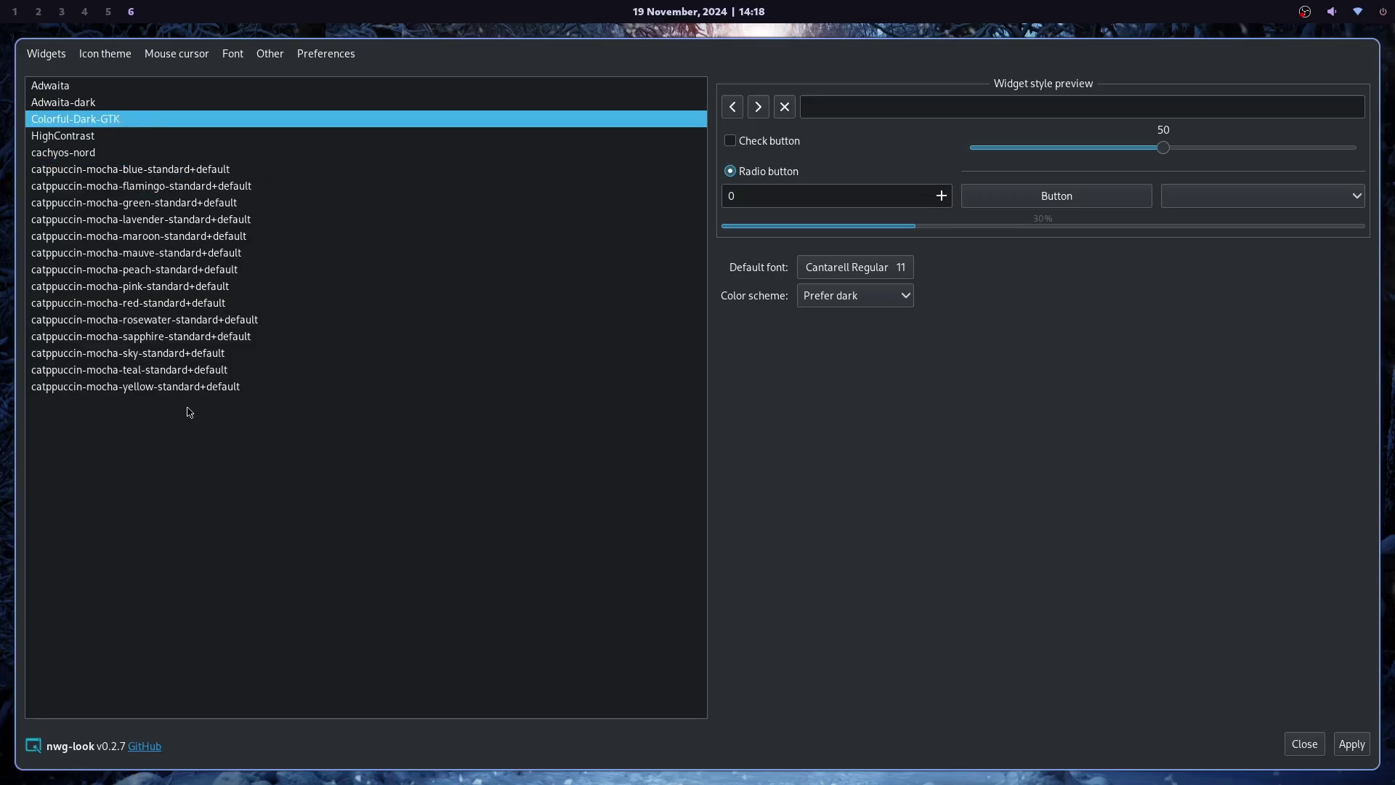
left_click(38, 170)
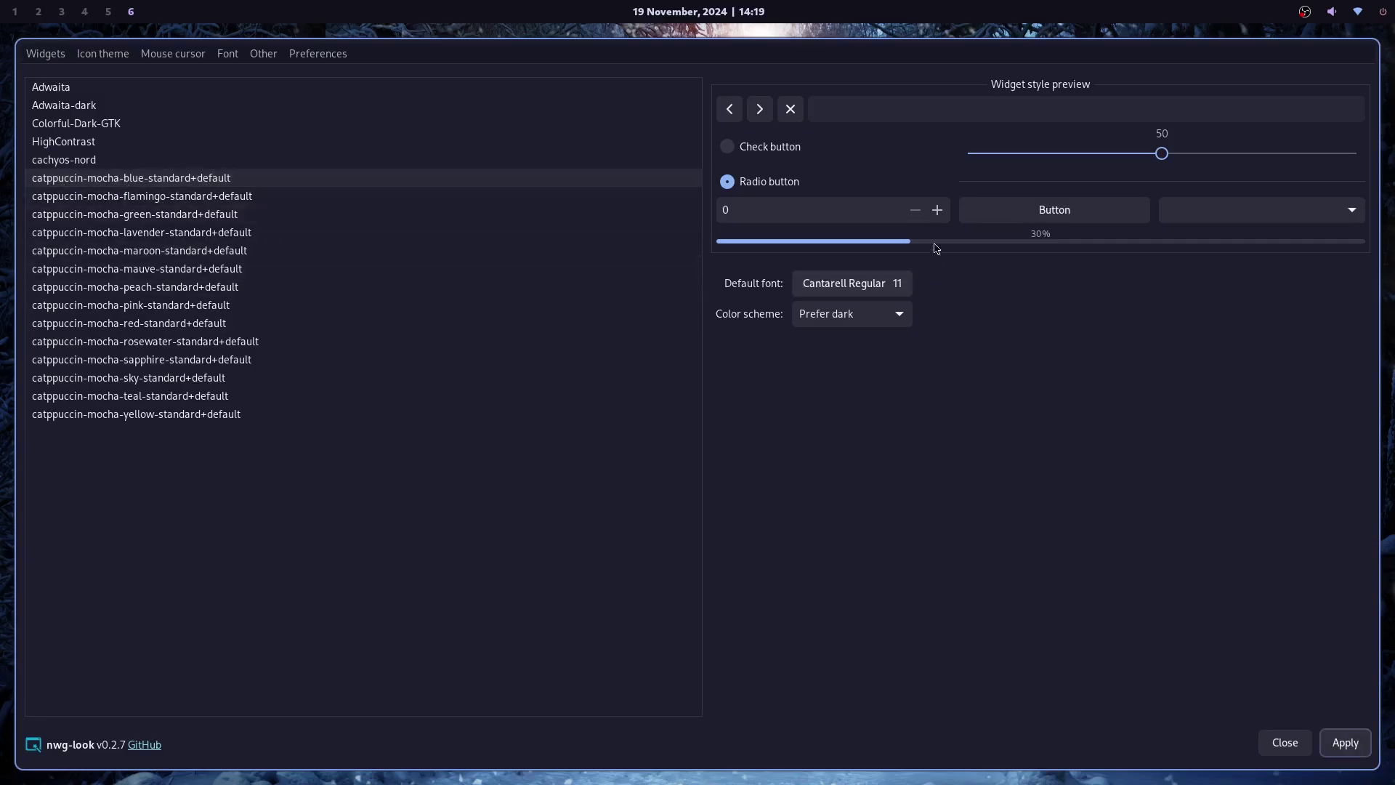
left_click(101, 57)
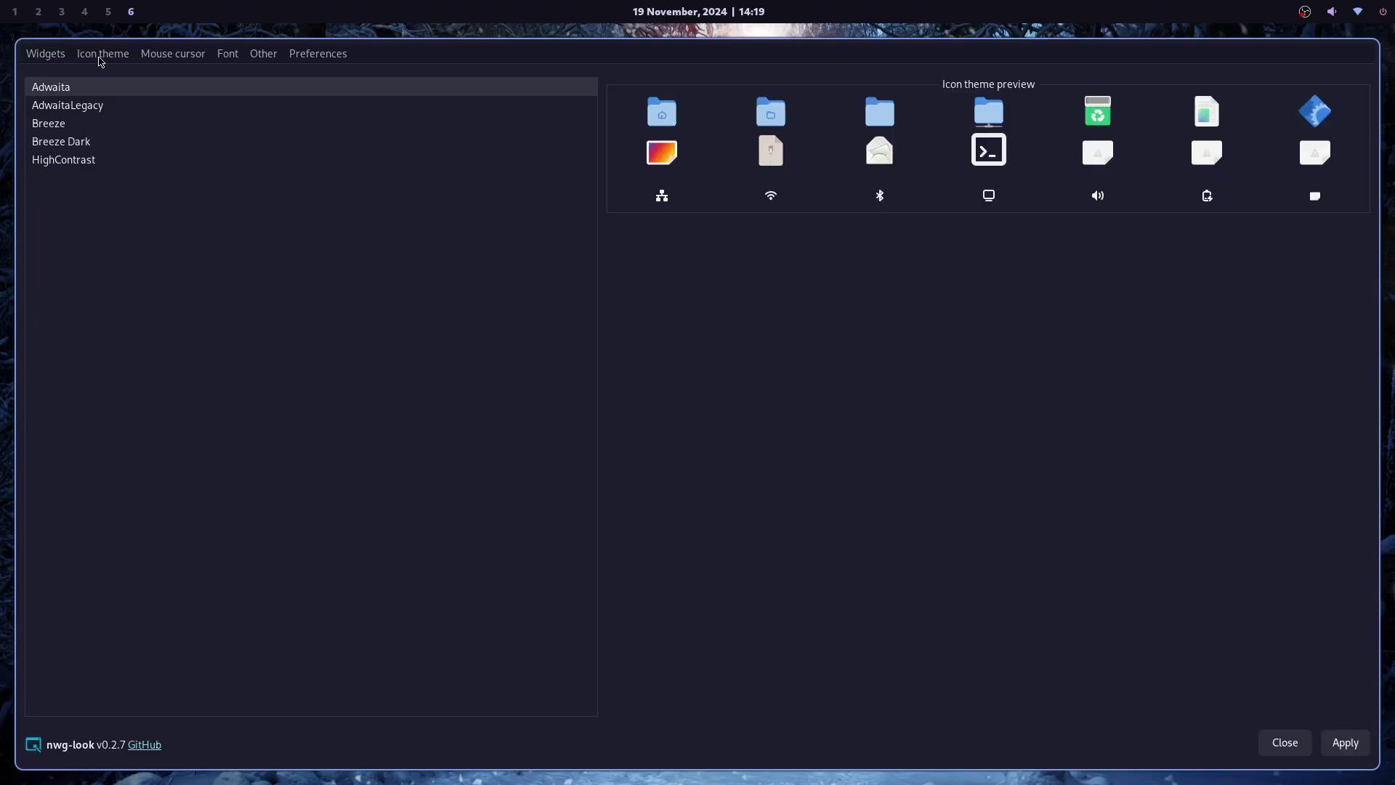
key("super+2")
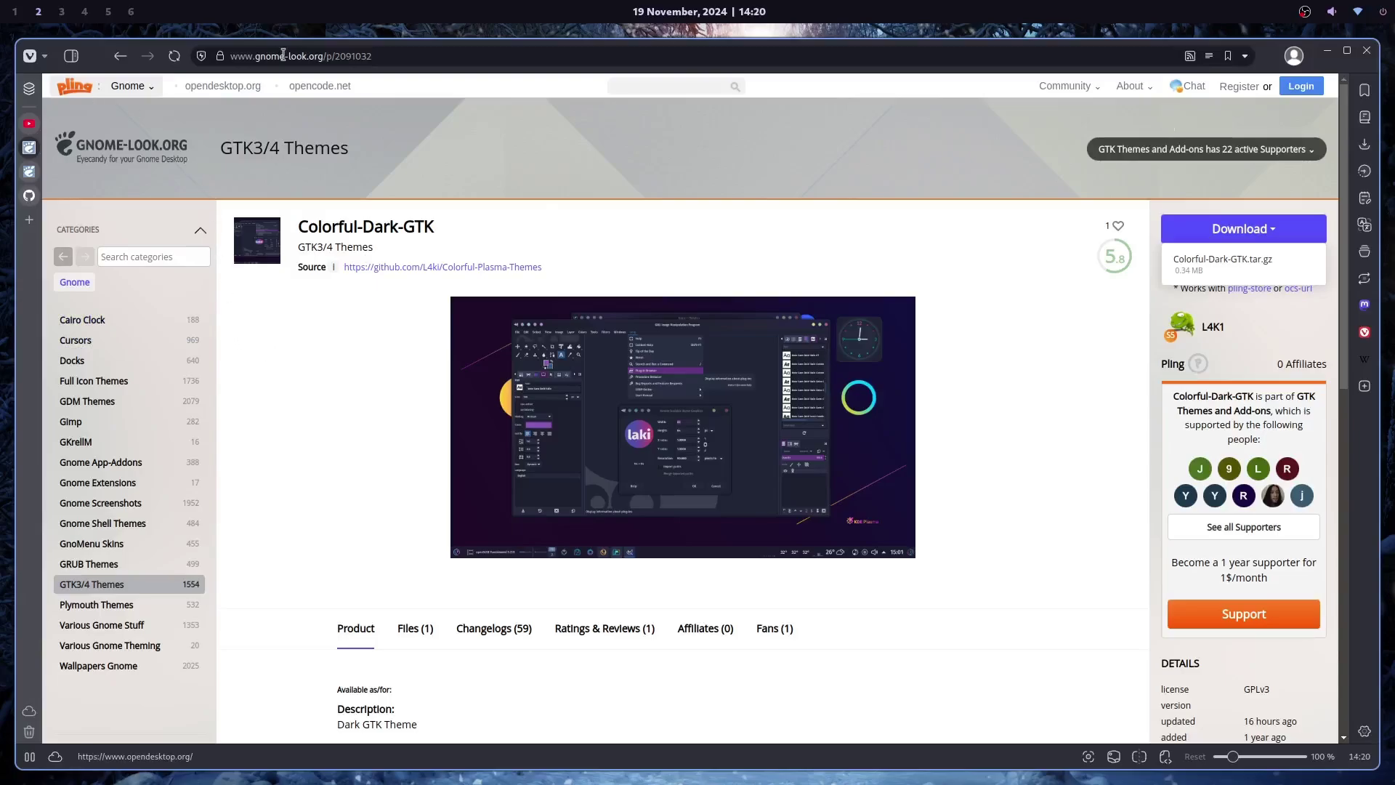
Download Dracula Icons from gnome-look.org's Full Icon Themes category
left_click(79, 381)
scroll(852, 509, "down", 10)
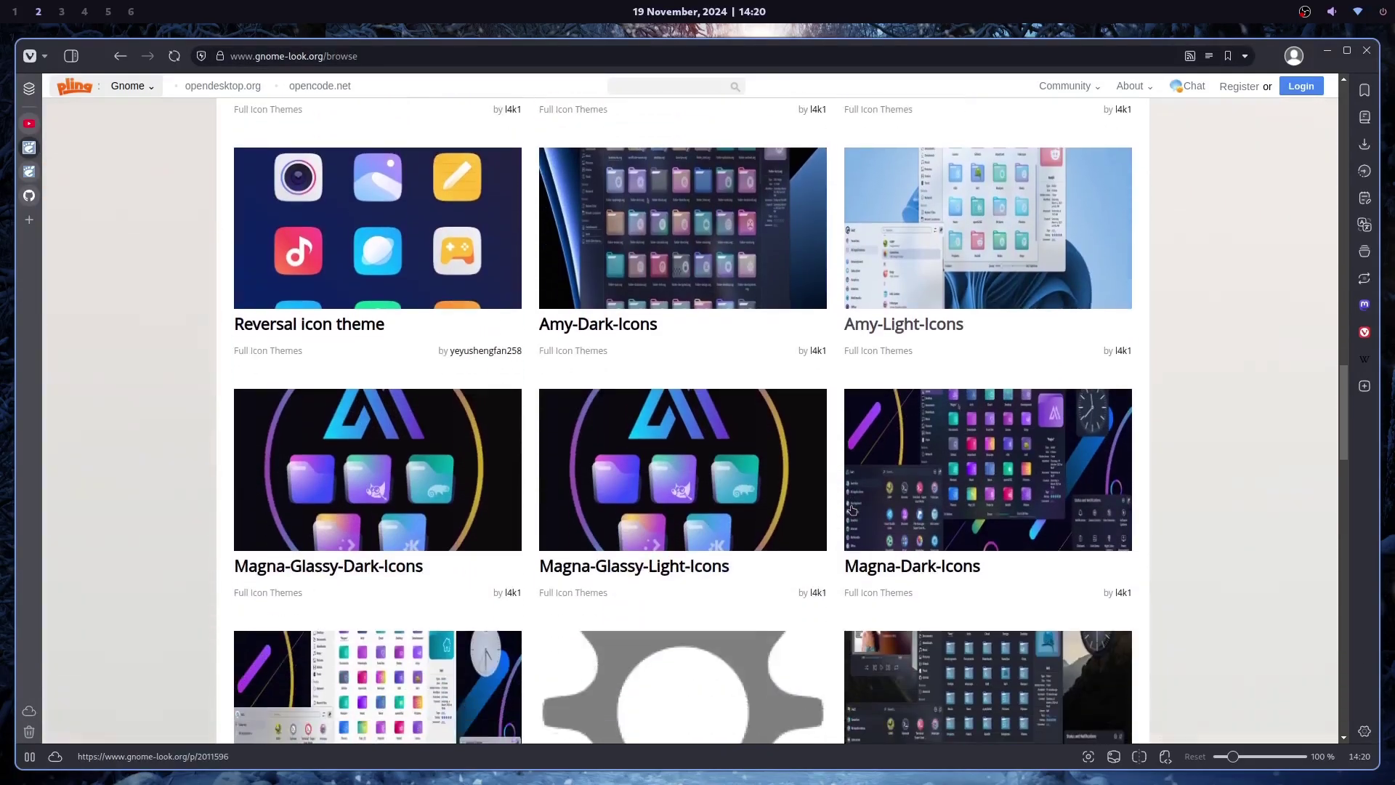
scroll(718, 450, "up", 10)
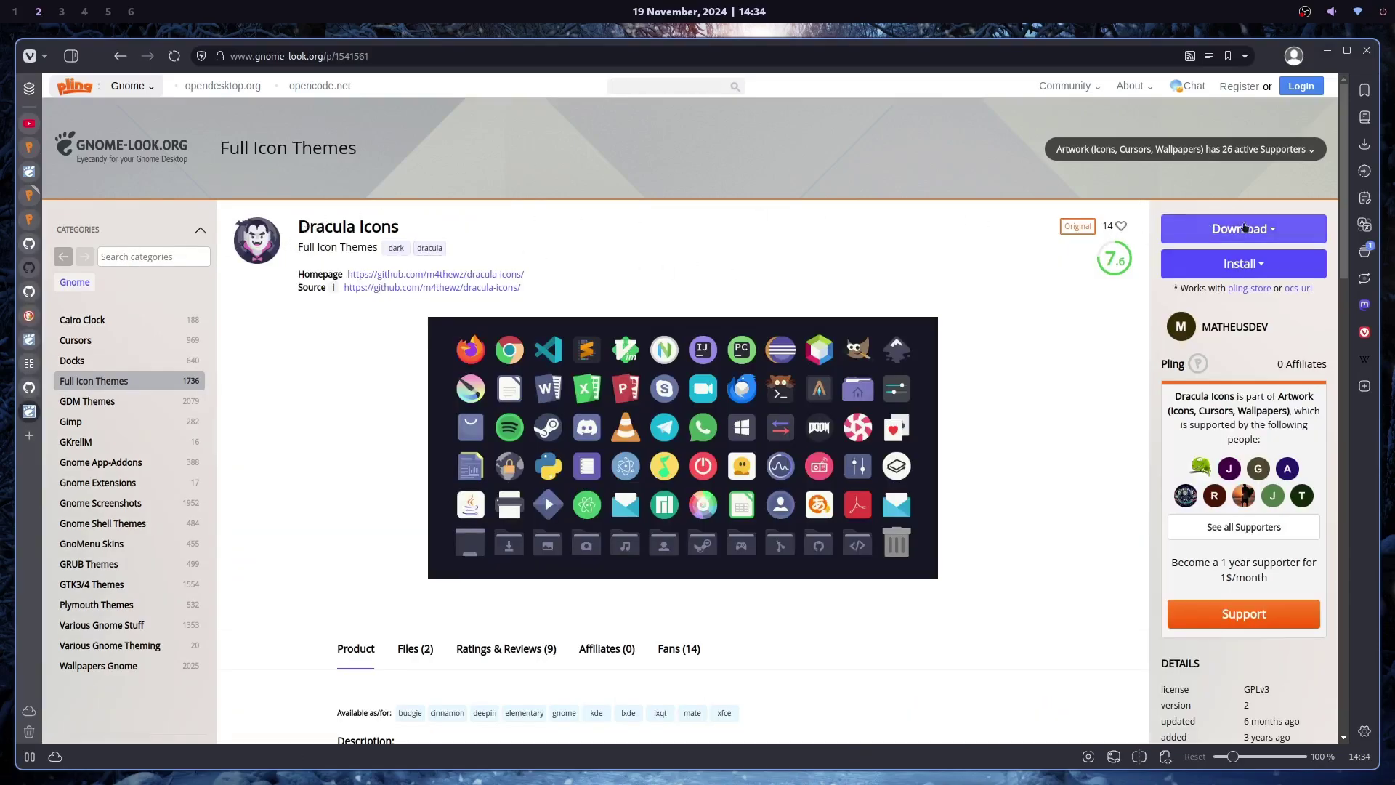
left_click(1247, 228)
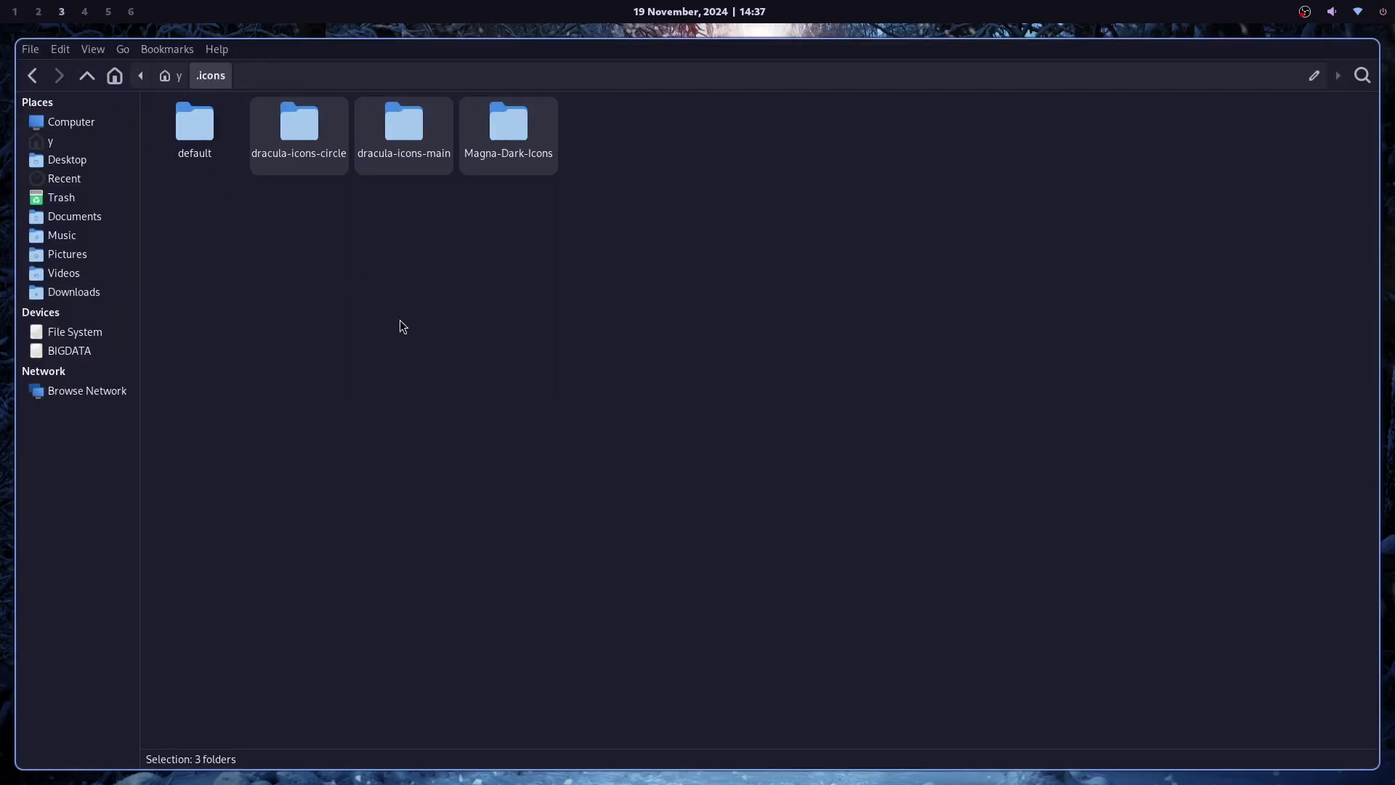
Select Dracula in nwg-look's icon themes and apply it
key("super+6")
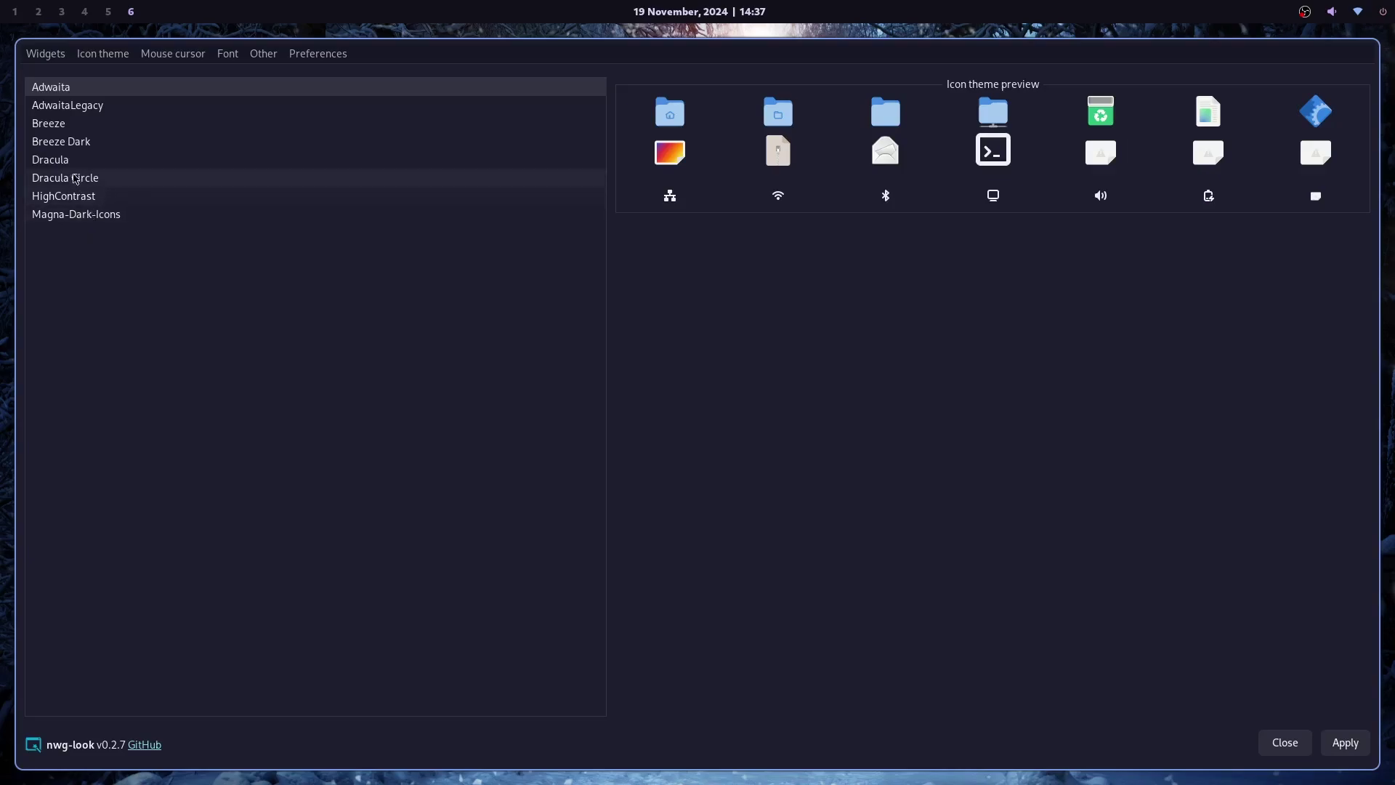
left_click(64, 160)
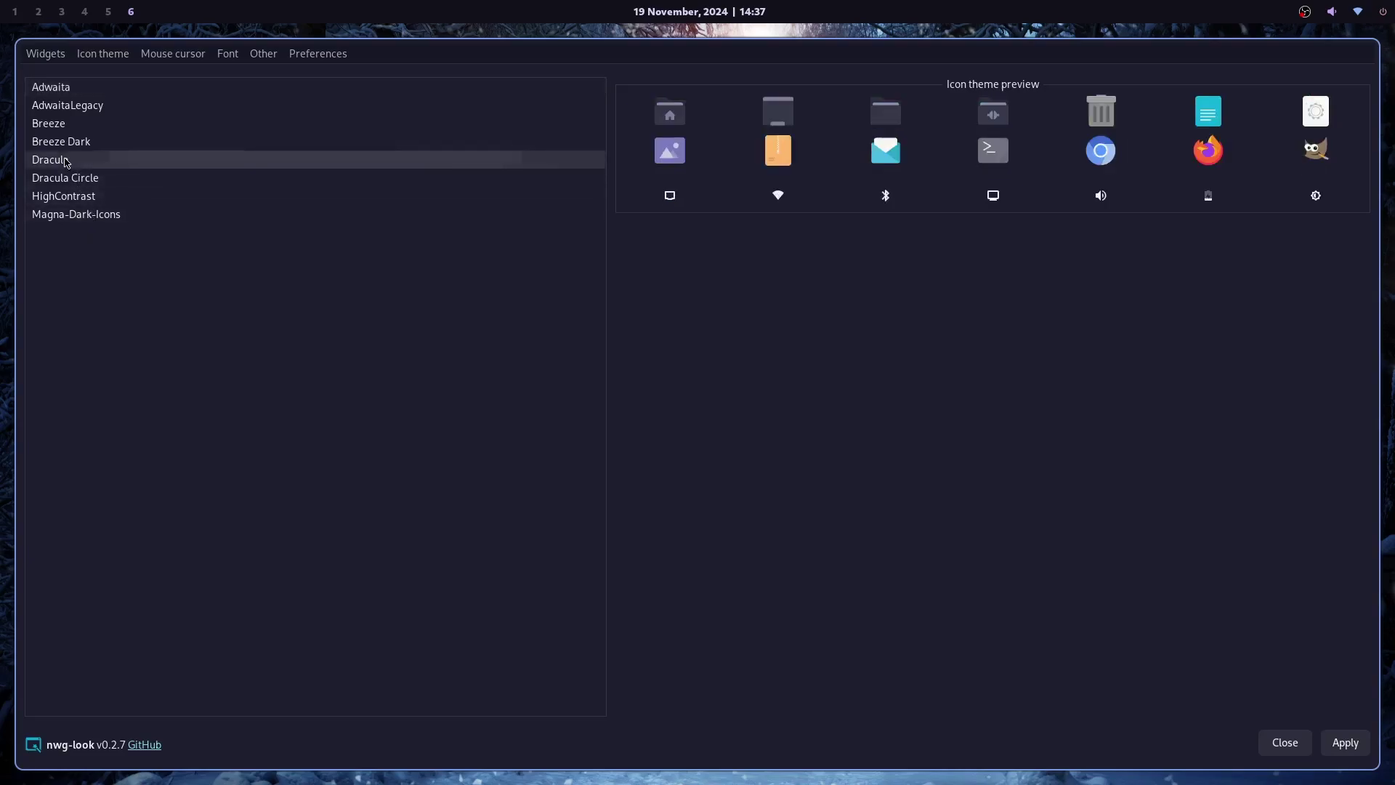
left_click(1344, 741)
Install catppuccin-cursors-mocha via paru and apply Catppuccin Mocha Mauve as the cursor in nwg-look
key("super+3")
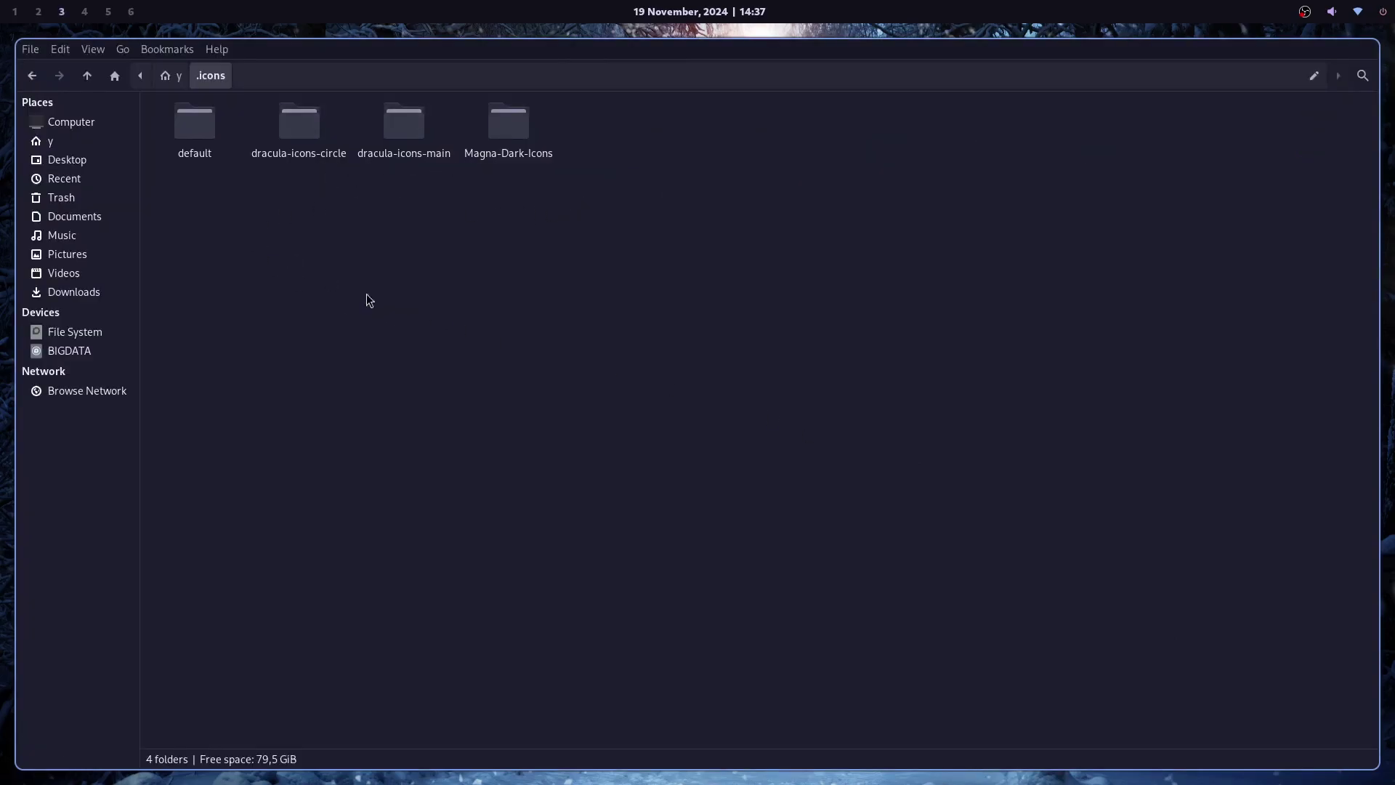
key("super+6")
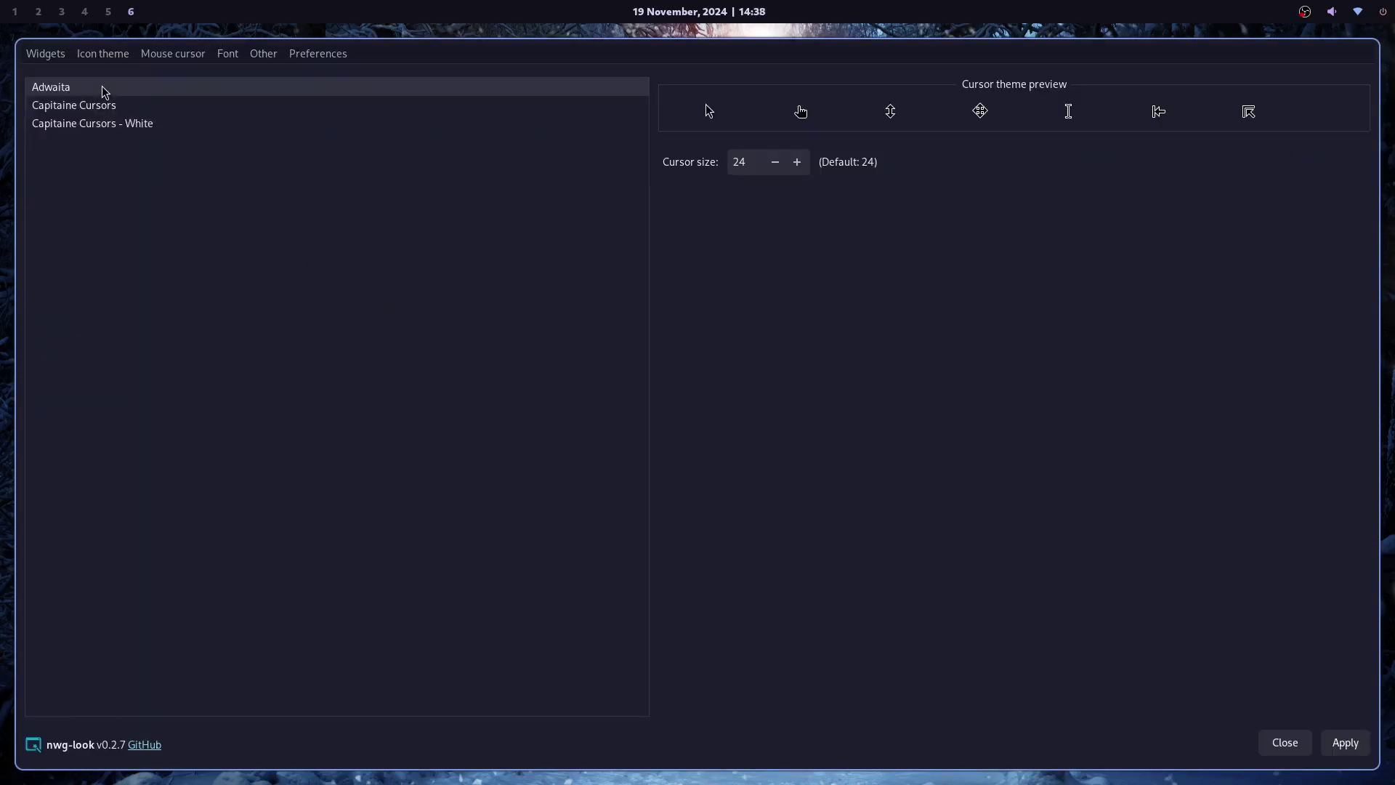
key("super+1")
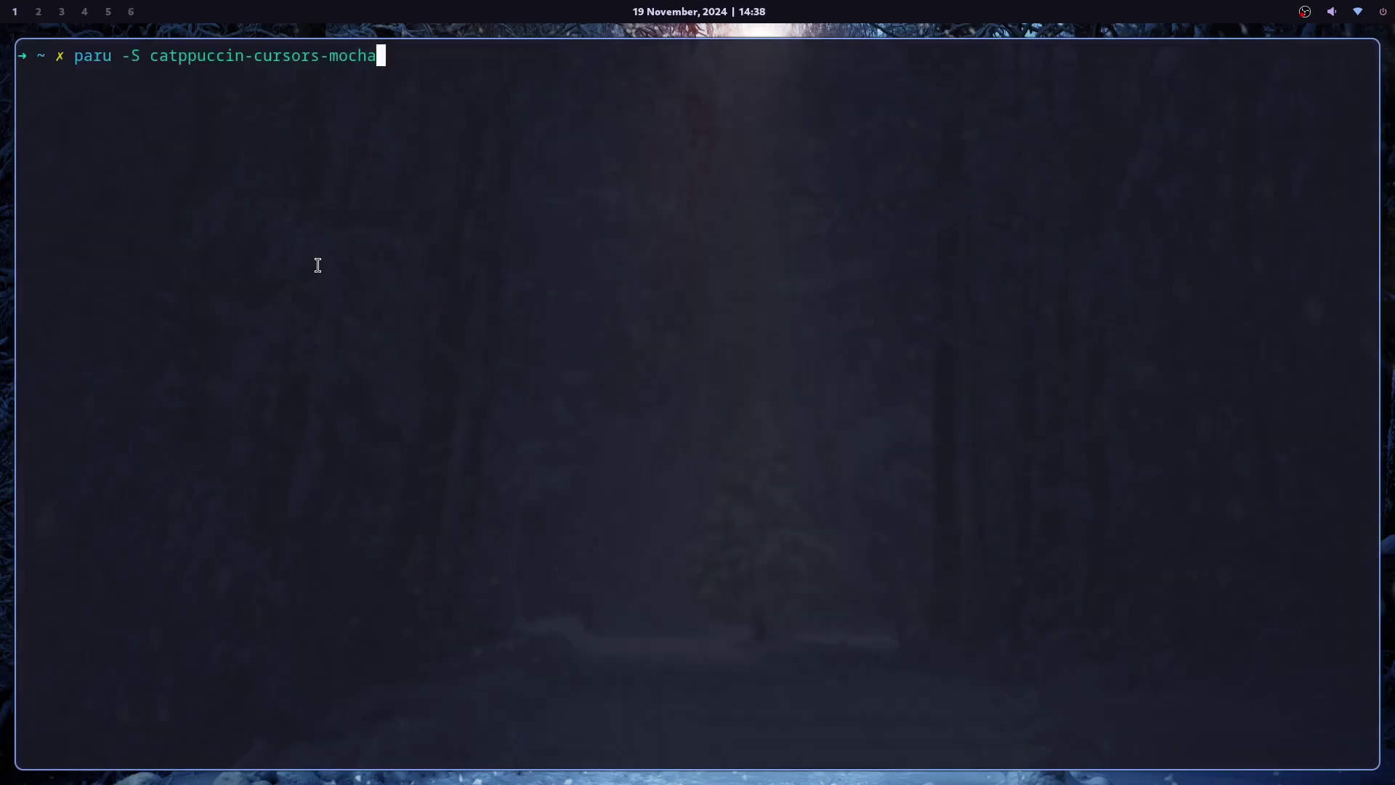
key("super+6")
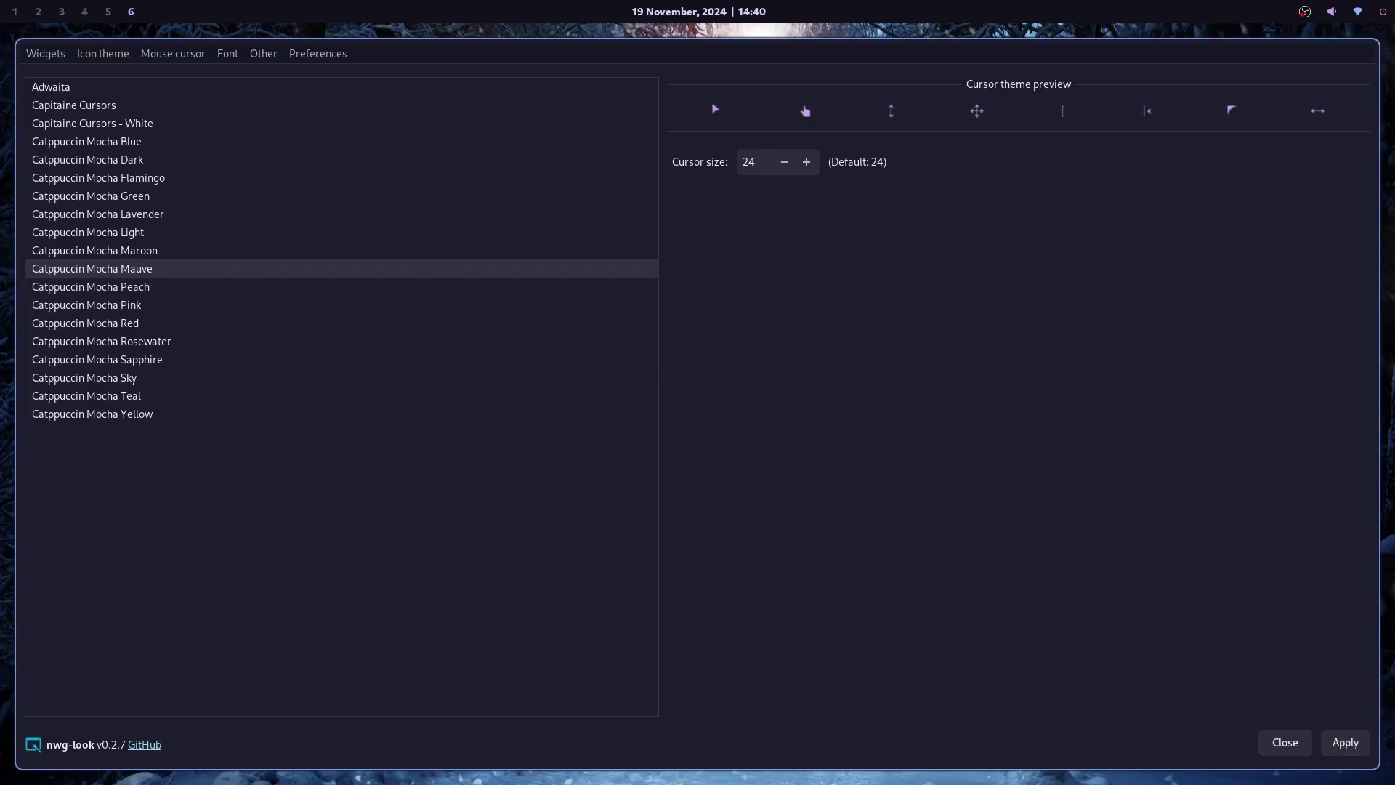
key("super+3")
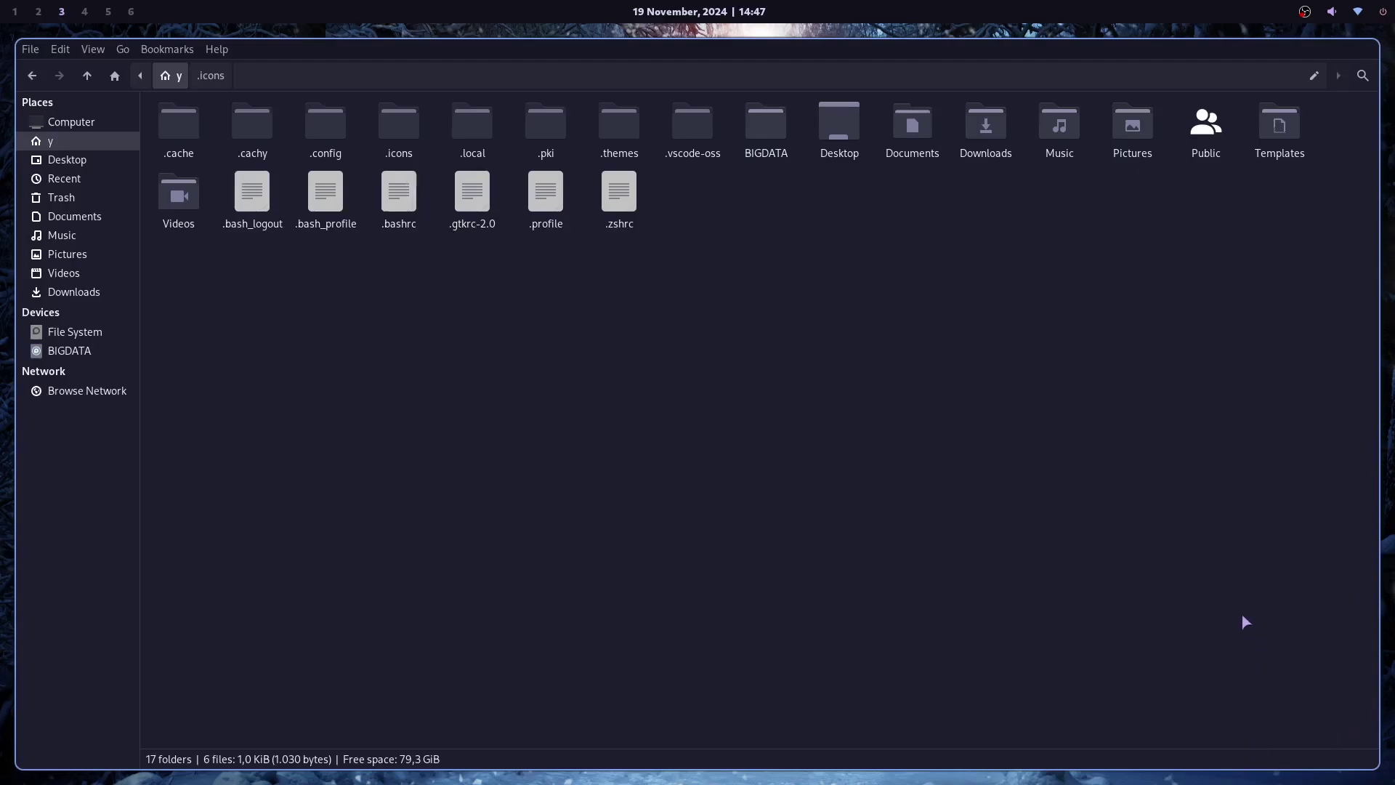
Select the col.active_border and col.inactive_border lines in ricing.conf, then check the wiki's colour formats
key("super+4")
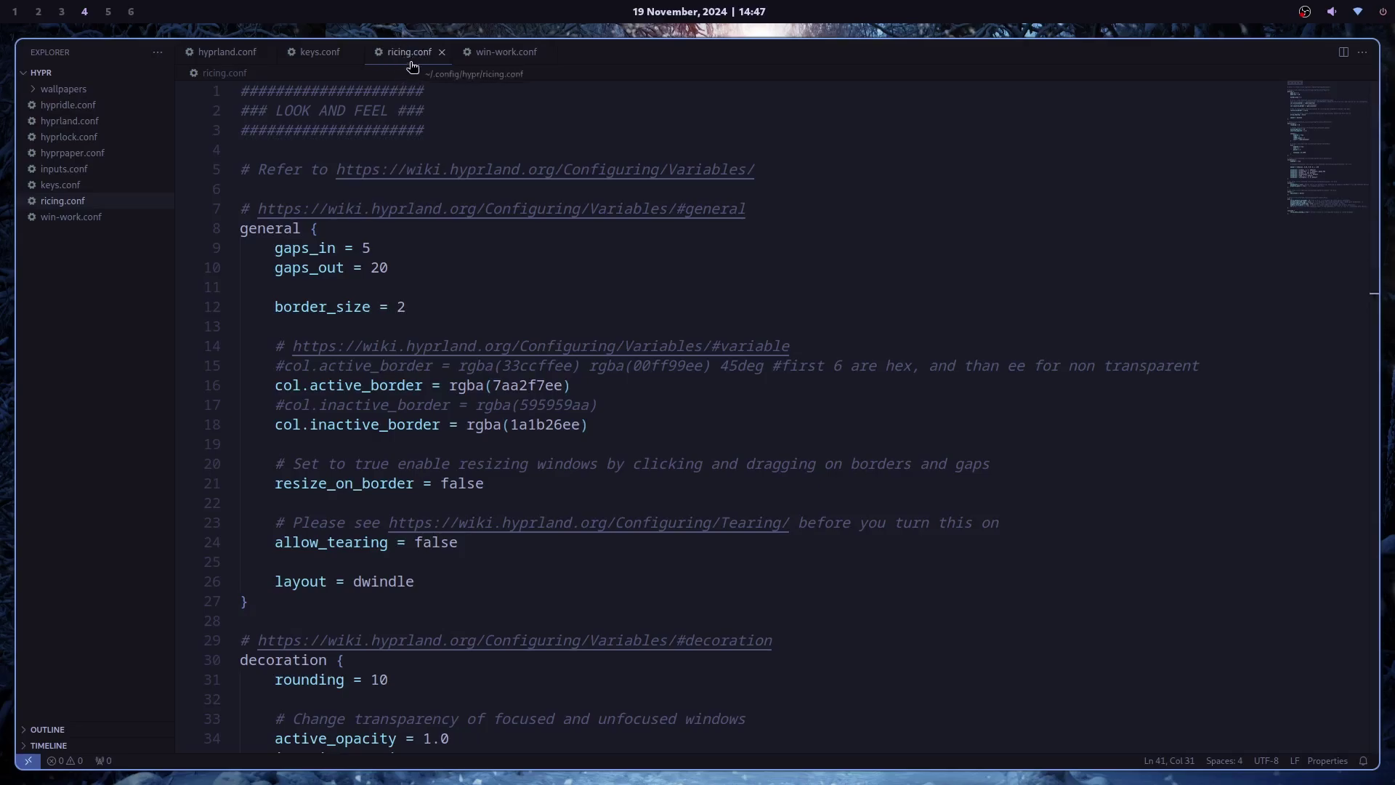
left_click_drag(274, 385, 599, 385)
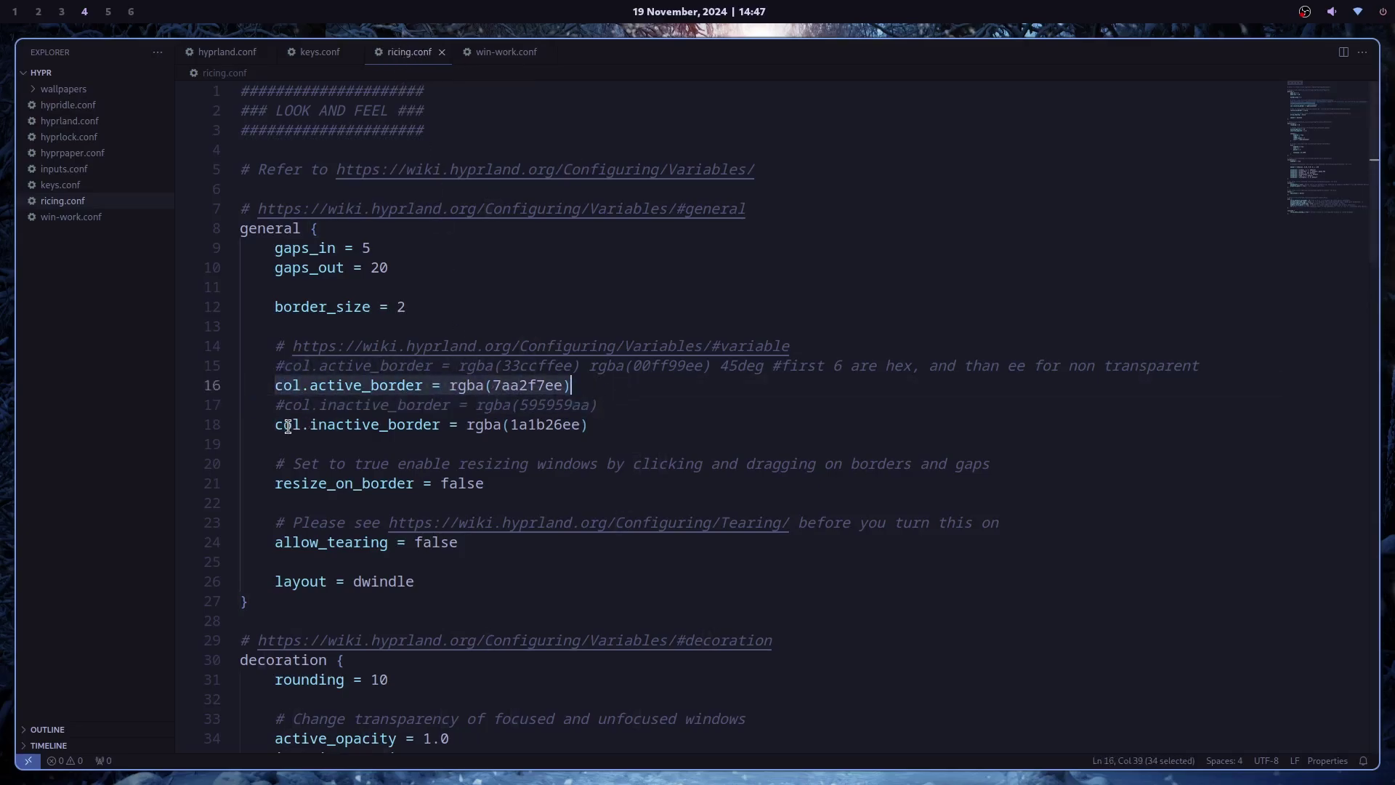
left_click_drag(275, 425, 590, 431)
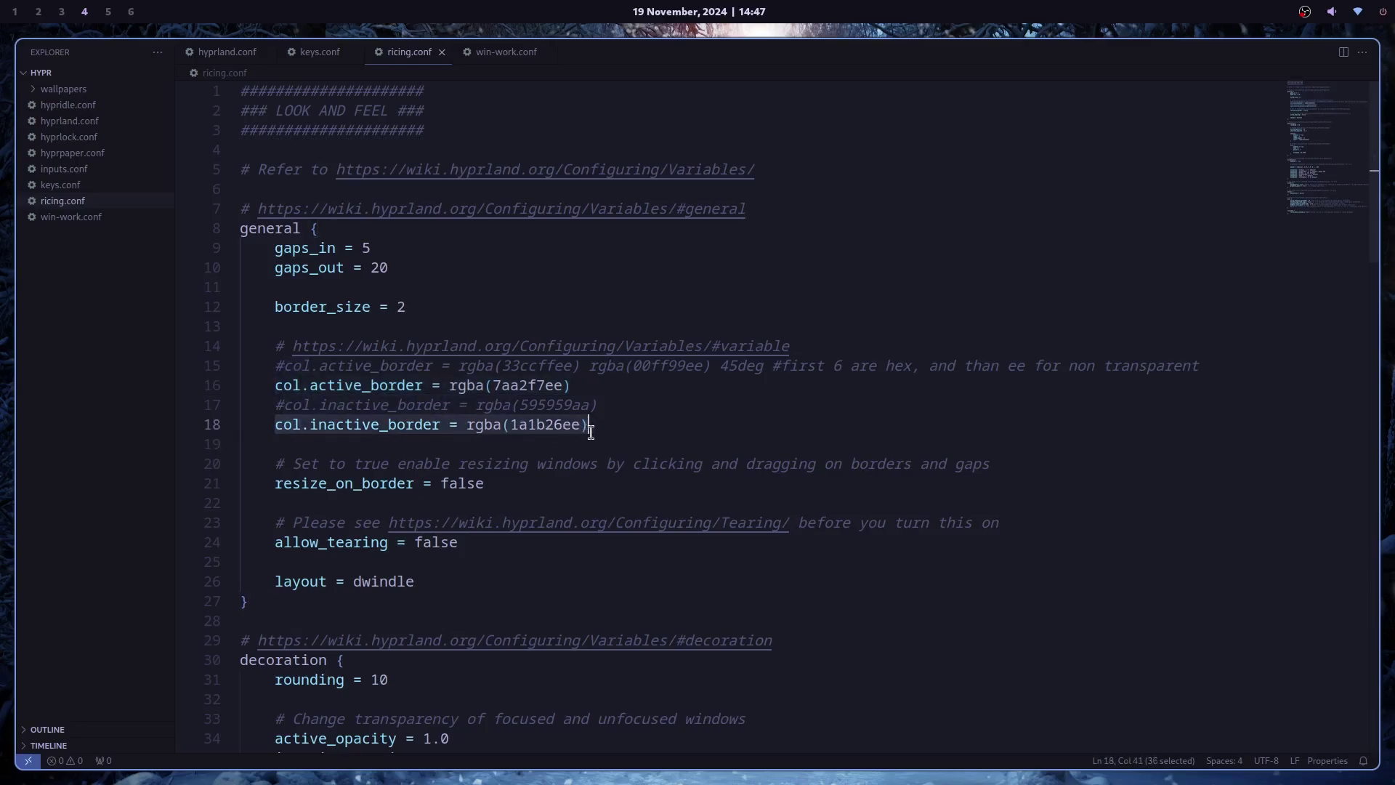
key("super+1")
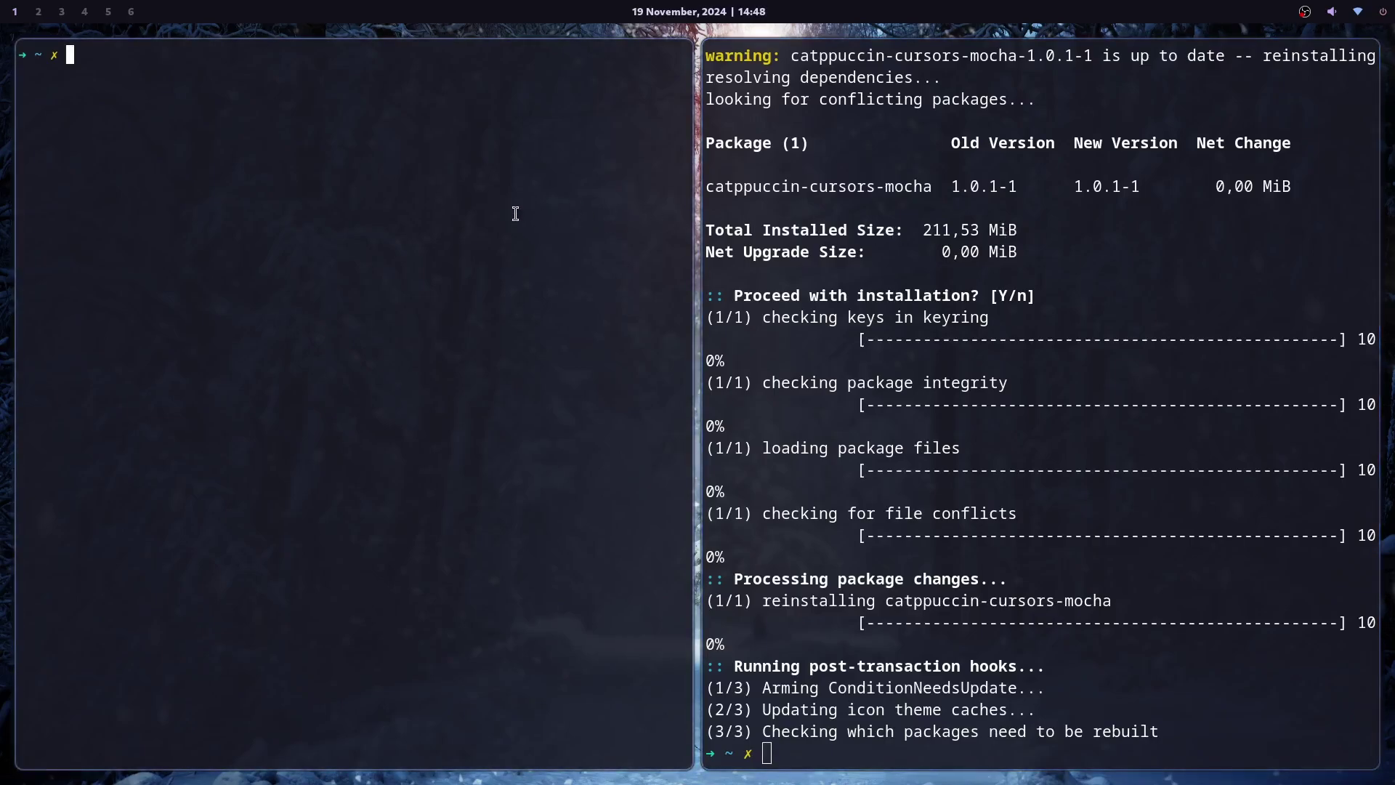
key("super+2")
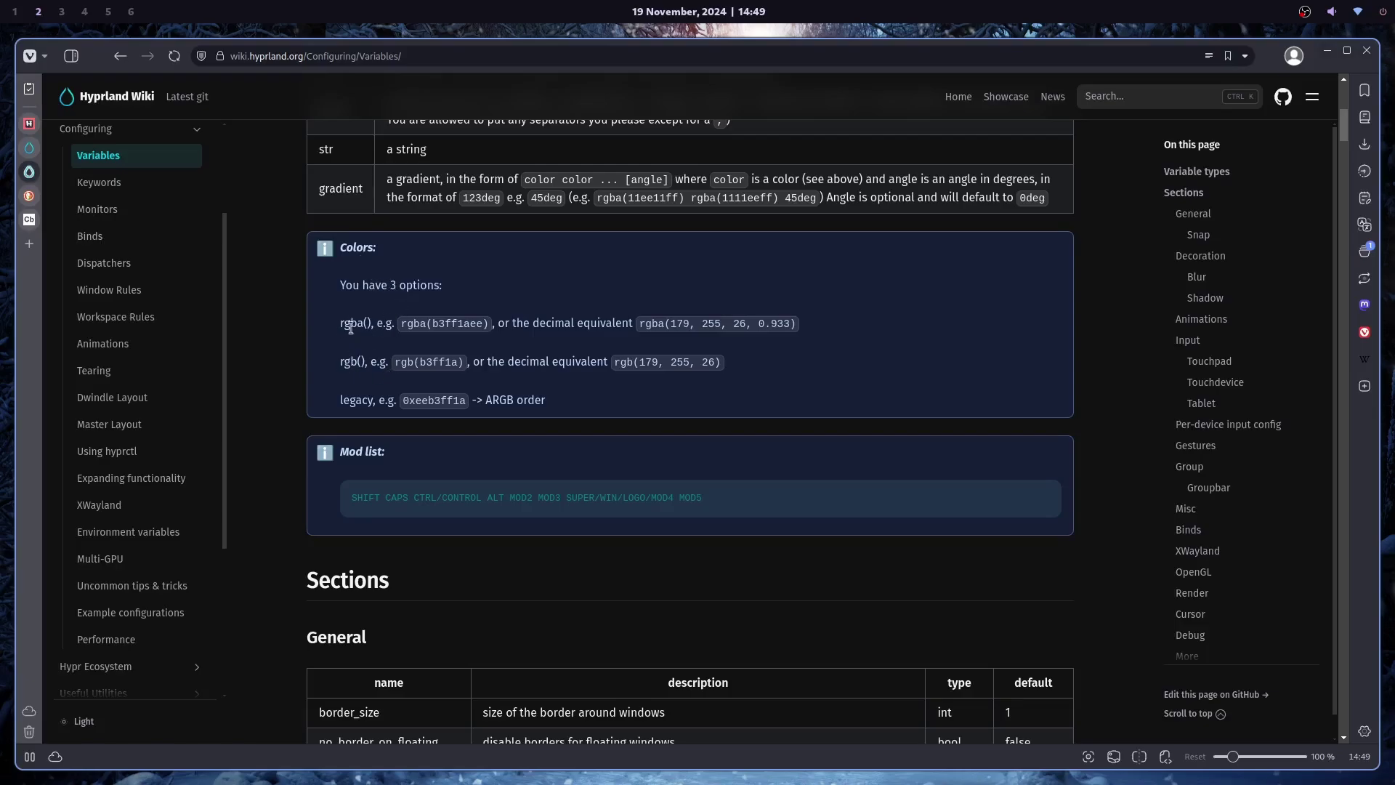
key("super+4")
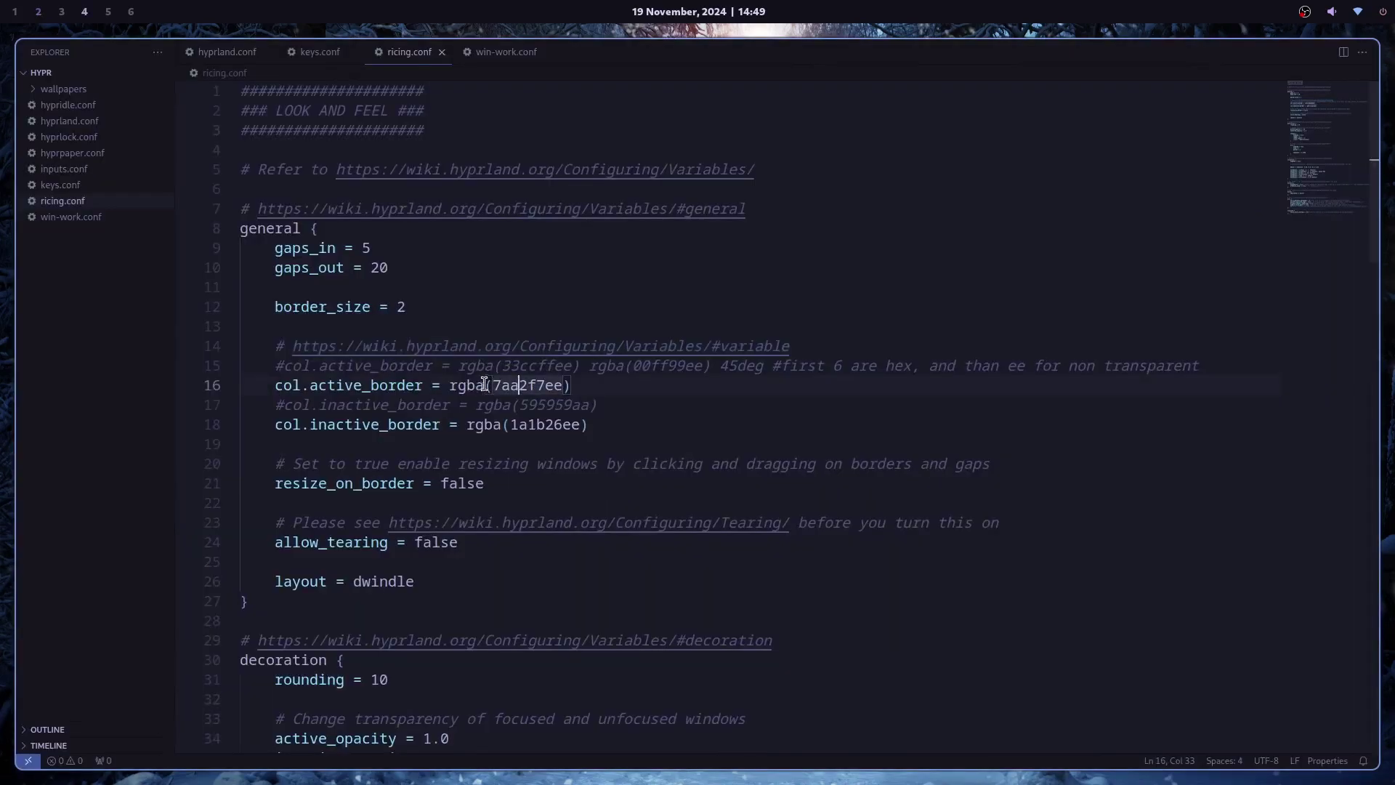
left_click_drag(492, 385, 564, 387)
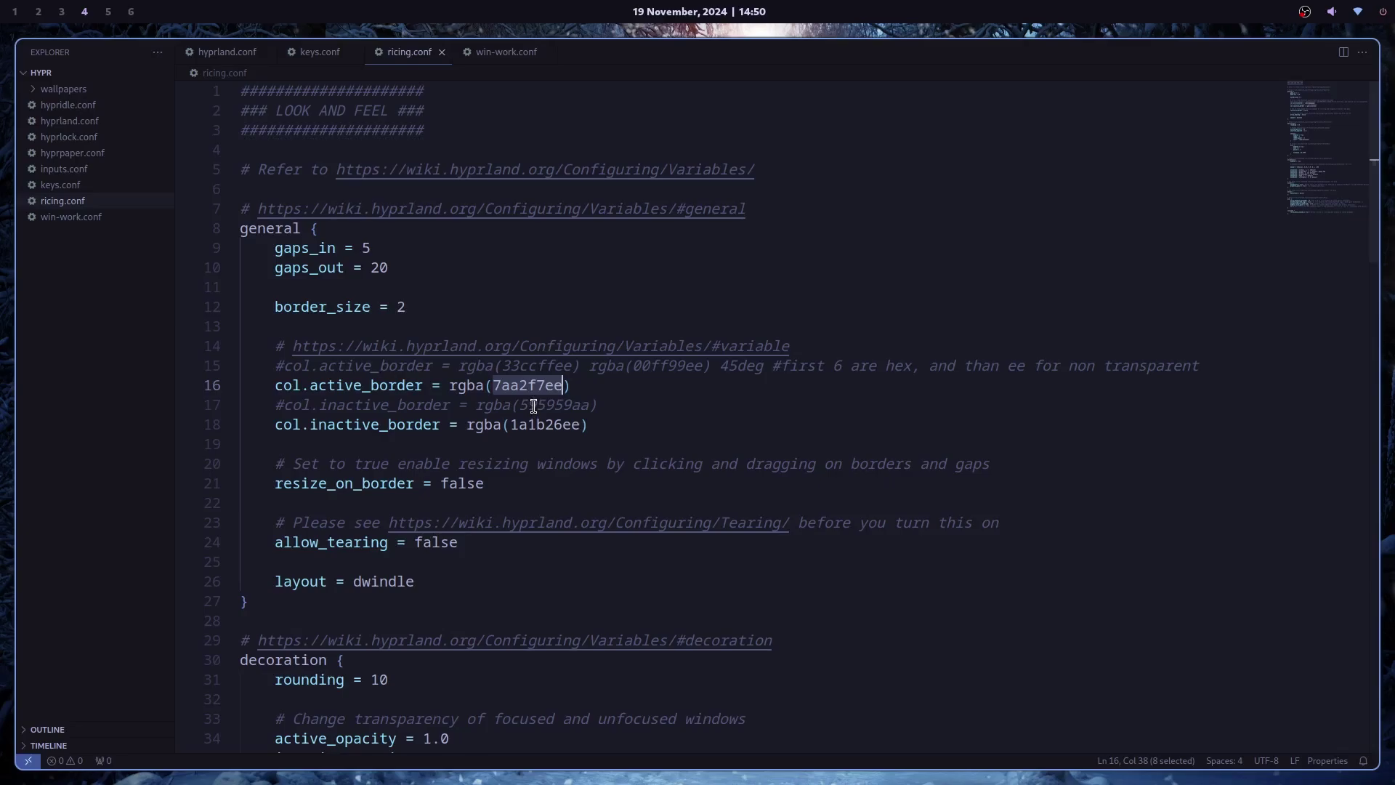
key("super+2")
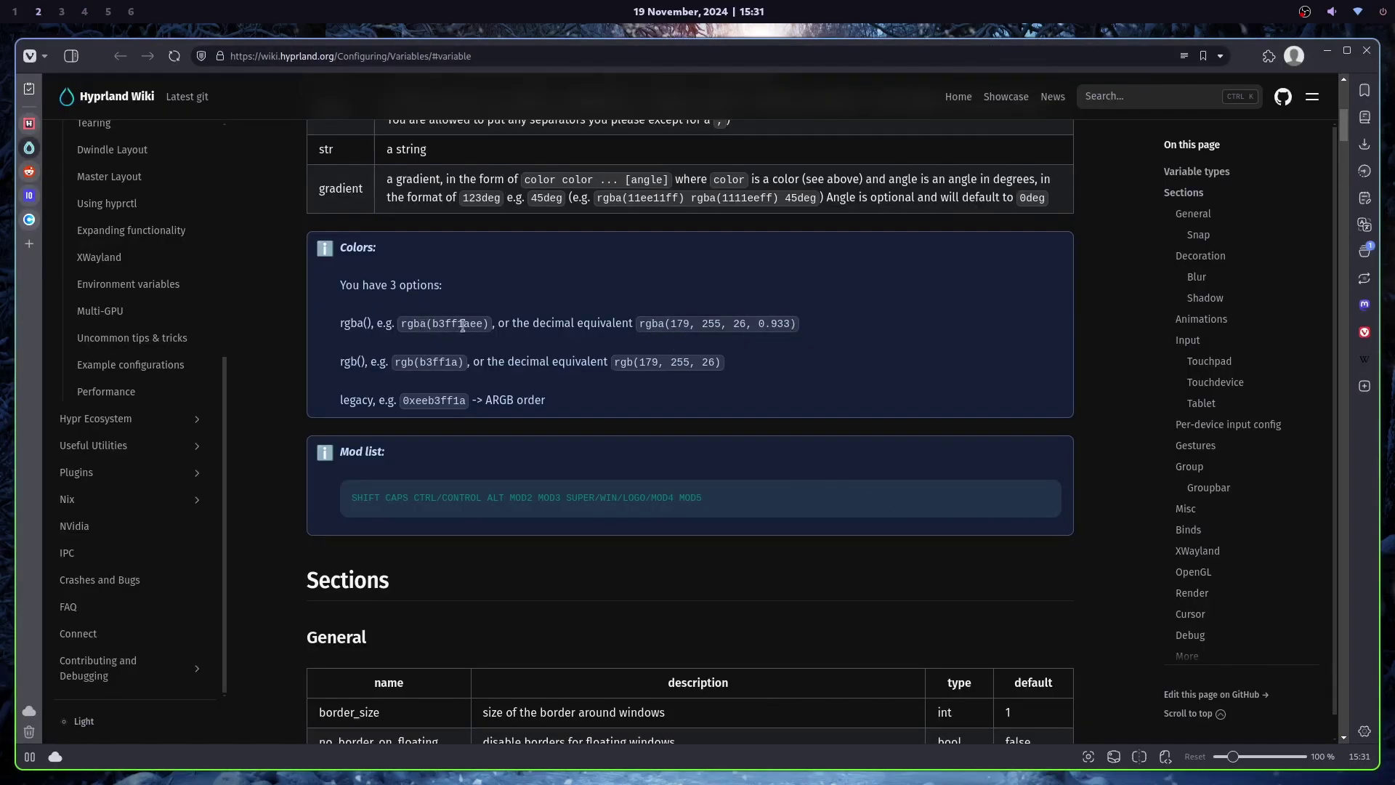
Convert rgba(93, 253, 14, 0.99) to #5dfd0efc and append rgba(5dfd0efc) 65deg after 7aa2f7ee
key("ctrl+Tab")
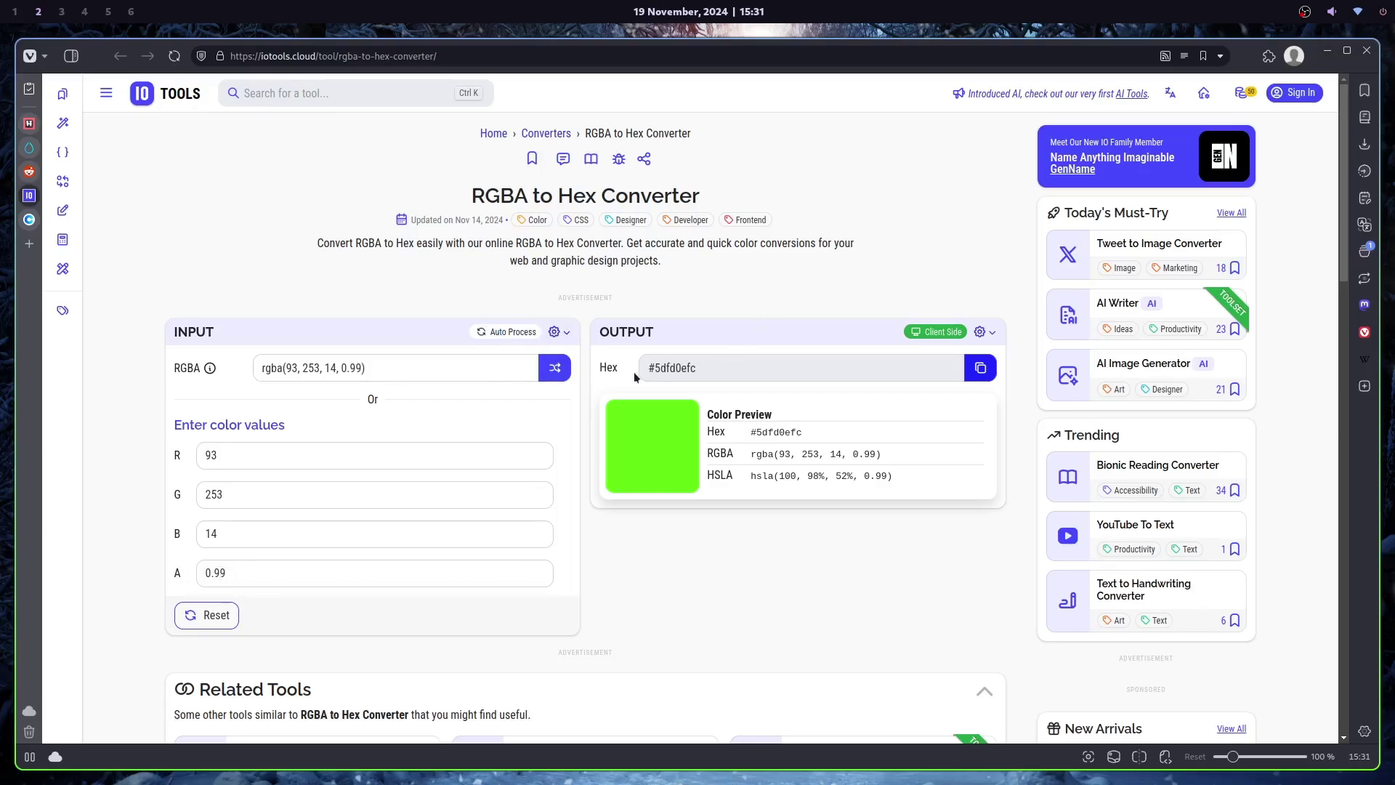
key("super+4")
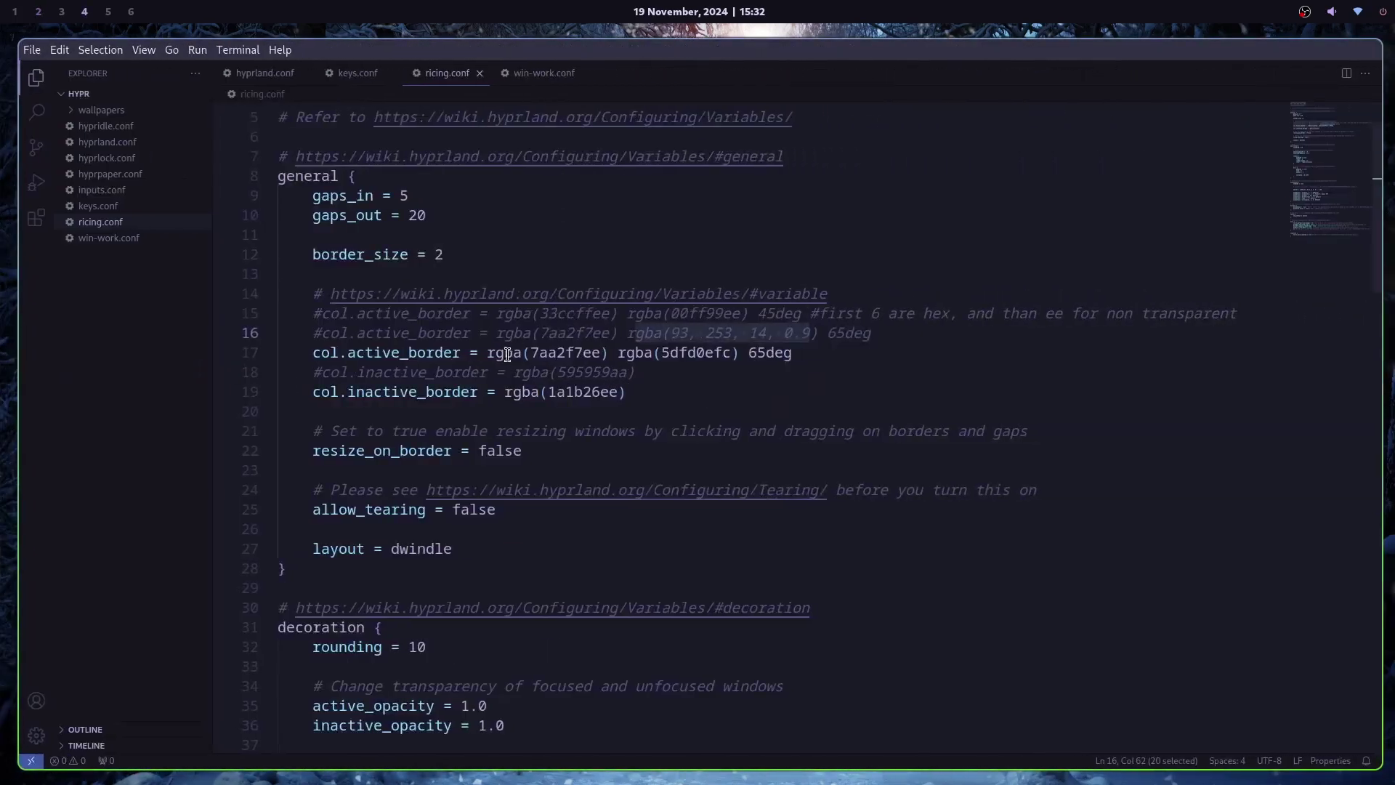
left_click_drag(529, 352, 597, 354)
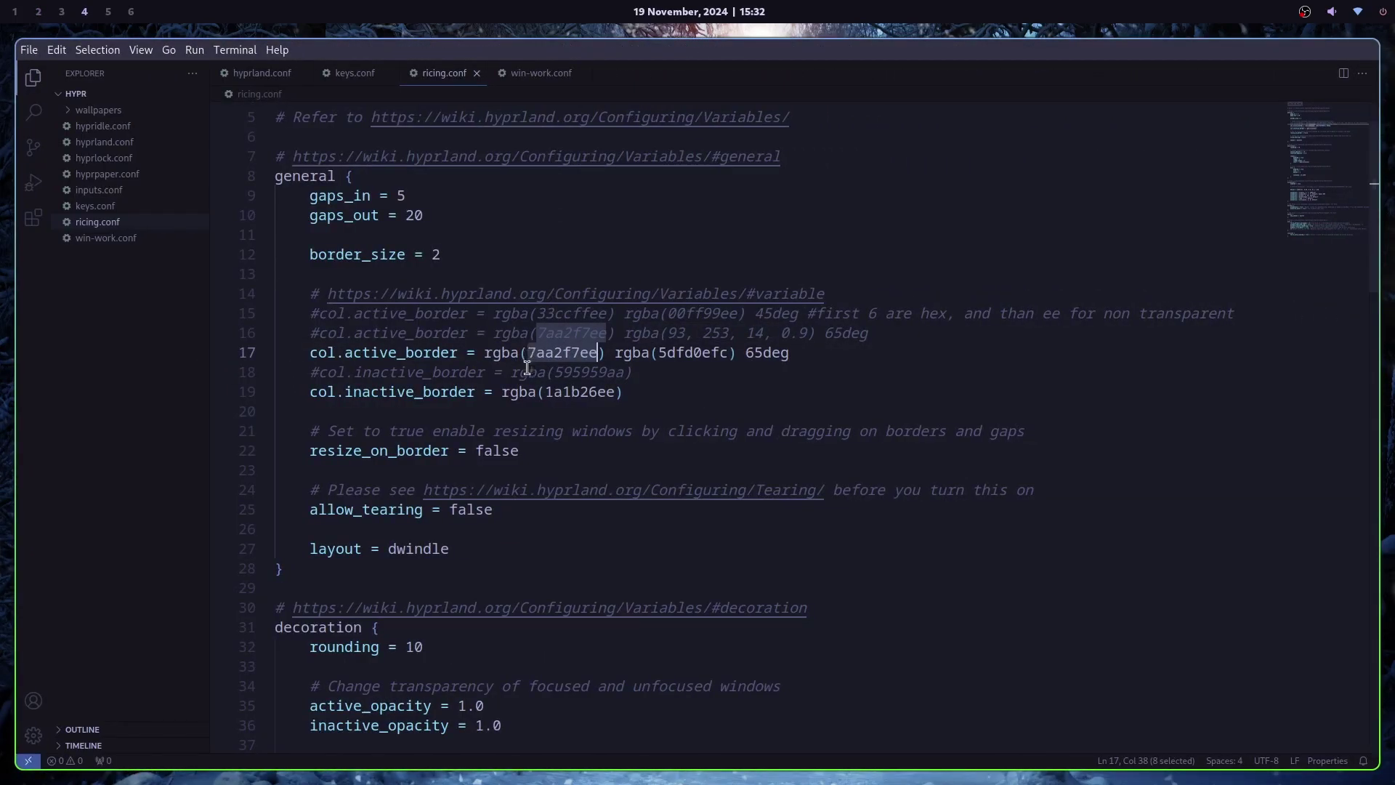
left_click(631, 372)
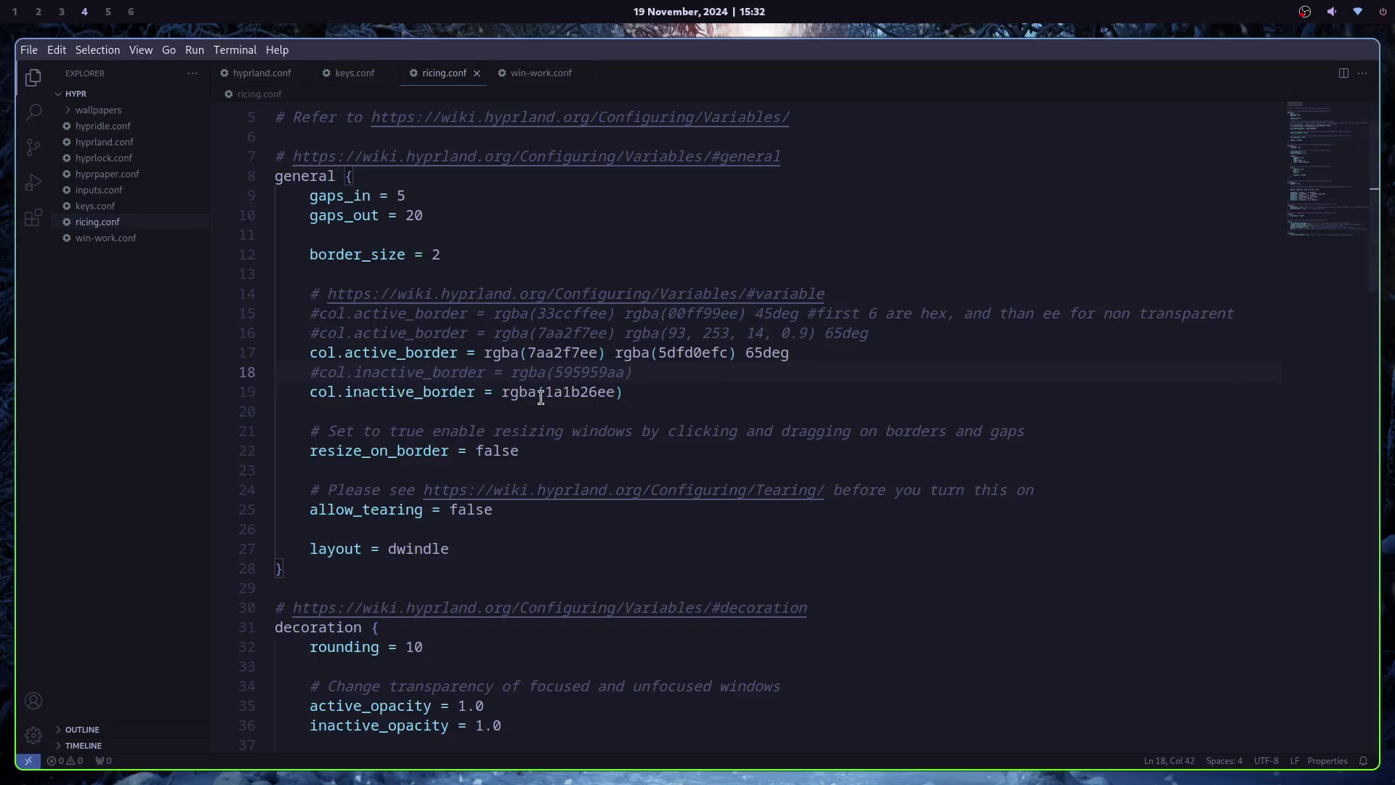
Delete the second gradient colour 'rgba(5dfd0efc) 65deg' from the active border on line 17
left_click(609, 353)
left_click_drag(611, 353, 784, 363)
key("BackSpace")
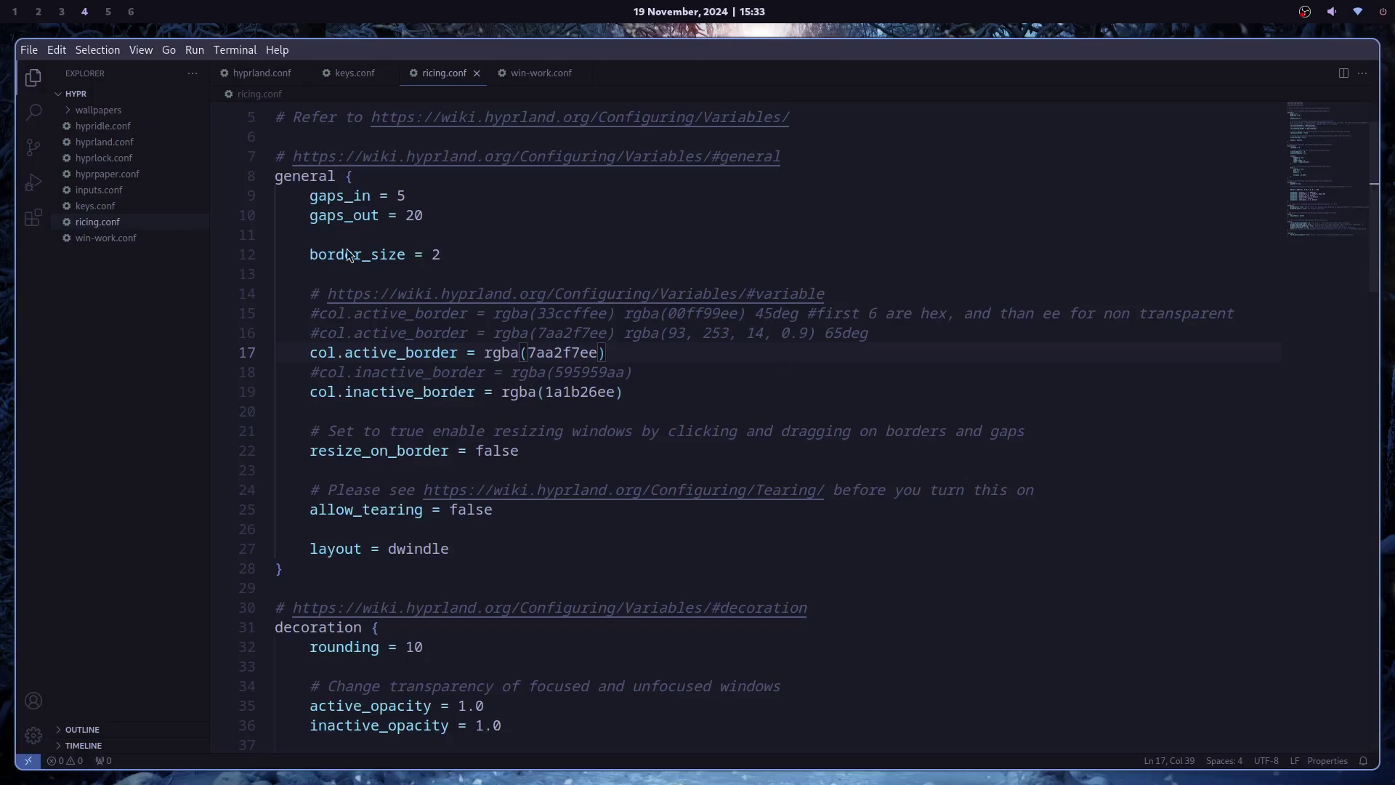
Try border_size 5, then settle on border_size 1 and save ricing.conf
left_click(444, 258)
key("BackSpace")
type("5")
key("ctrl+s")
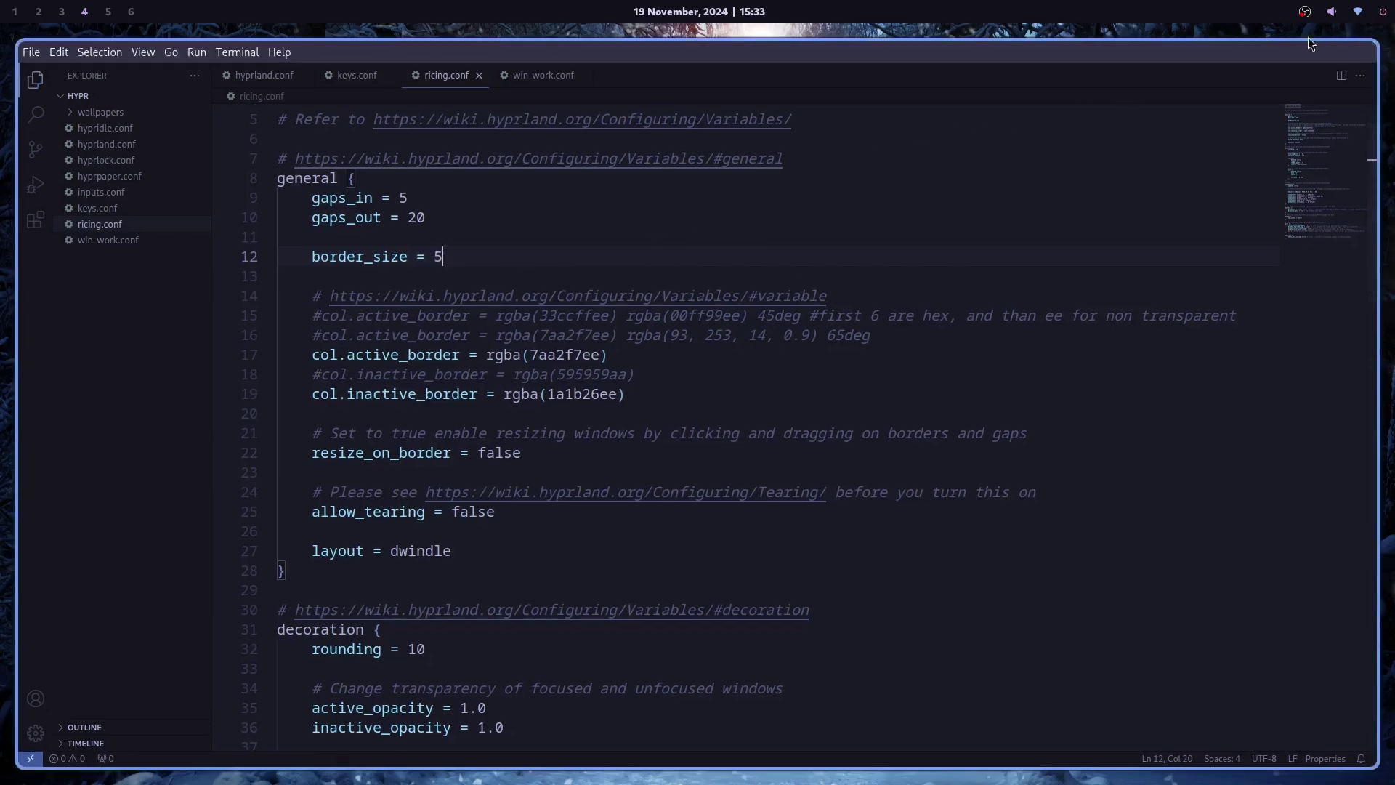
key("BackSpace")
type("2")
key("BackSpace")
type("1")
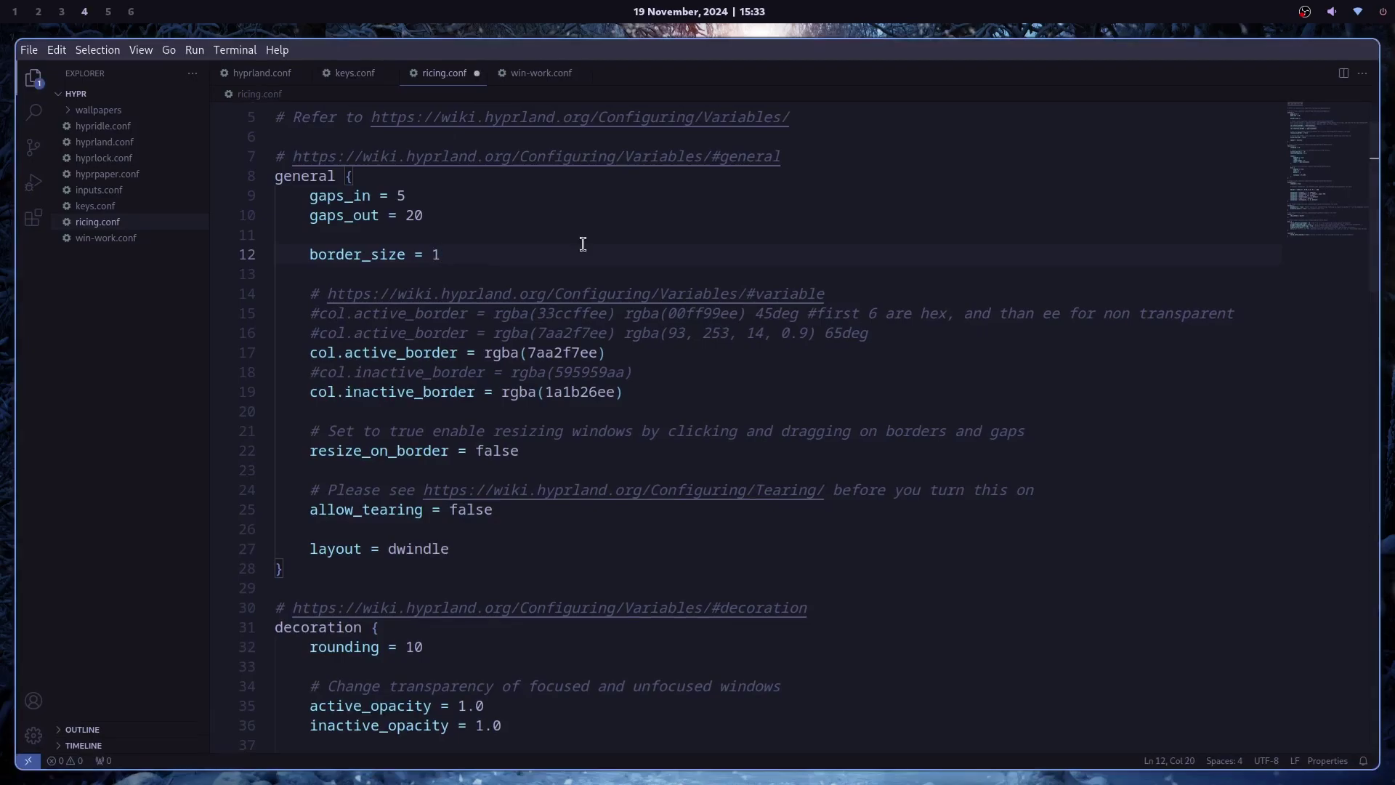
key("ctrl+s")
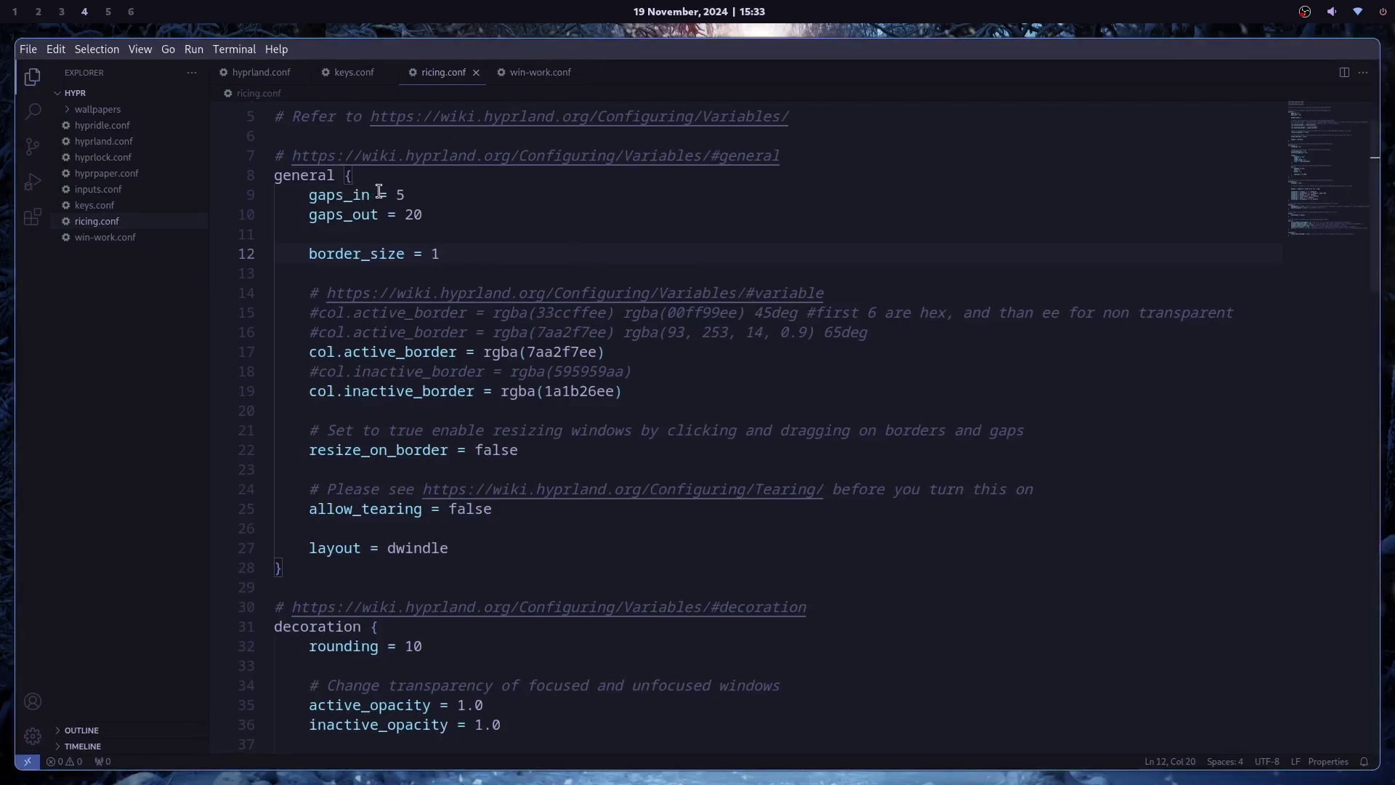
key("super+1")
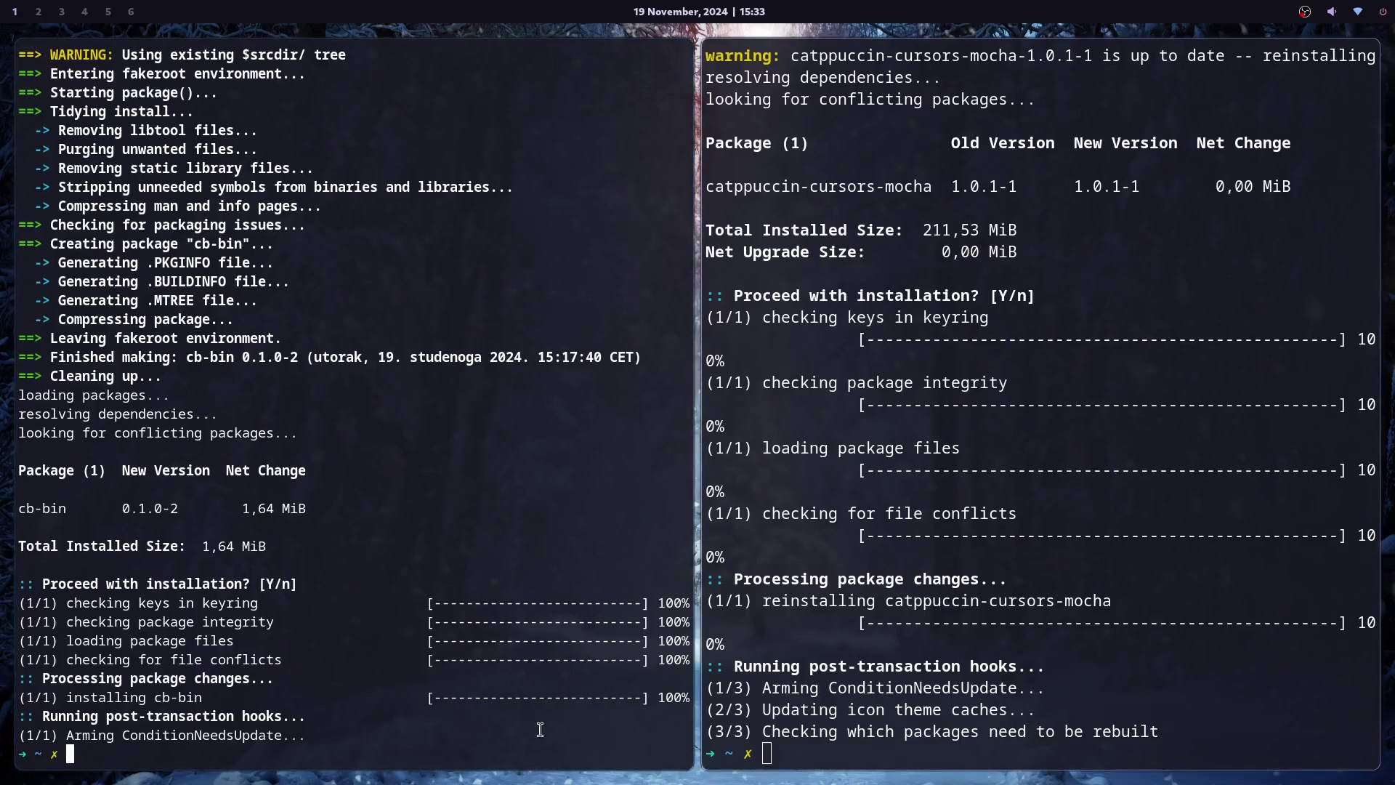
Open and close an extra foot terminal, then return to ricing.conf on workspace 4
key("super+Return")
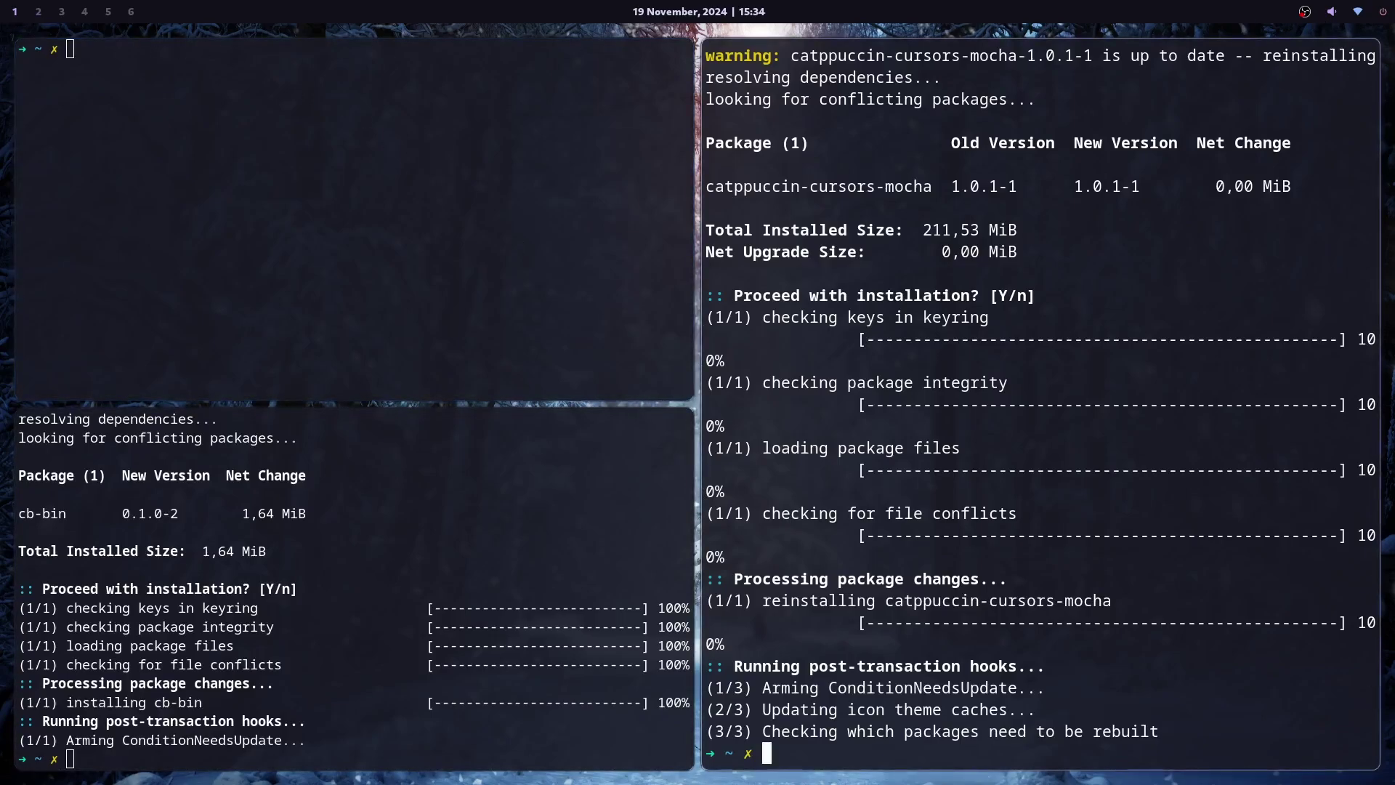
key("ctrl+d")
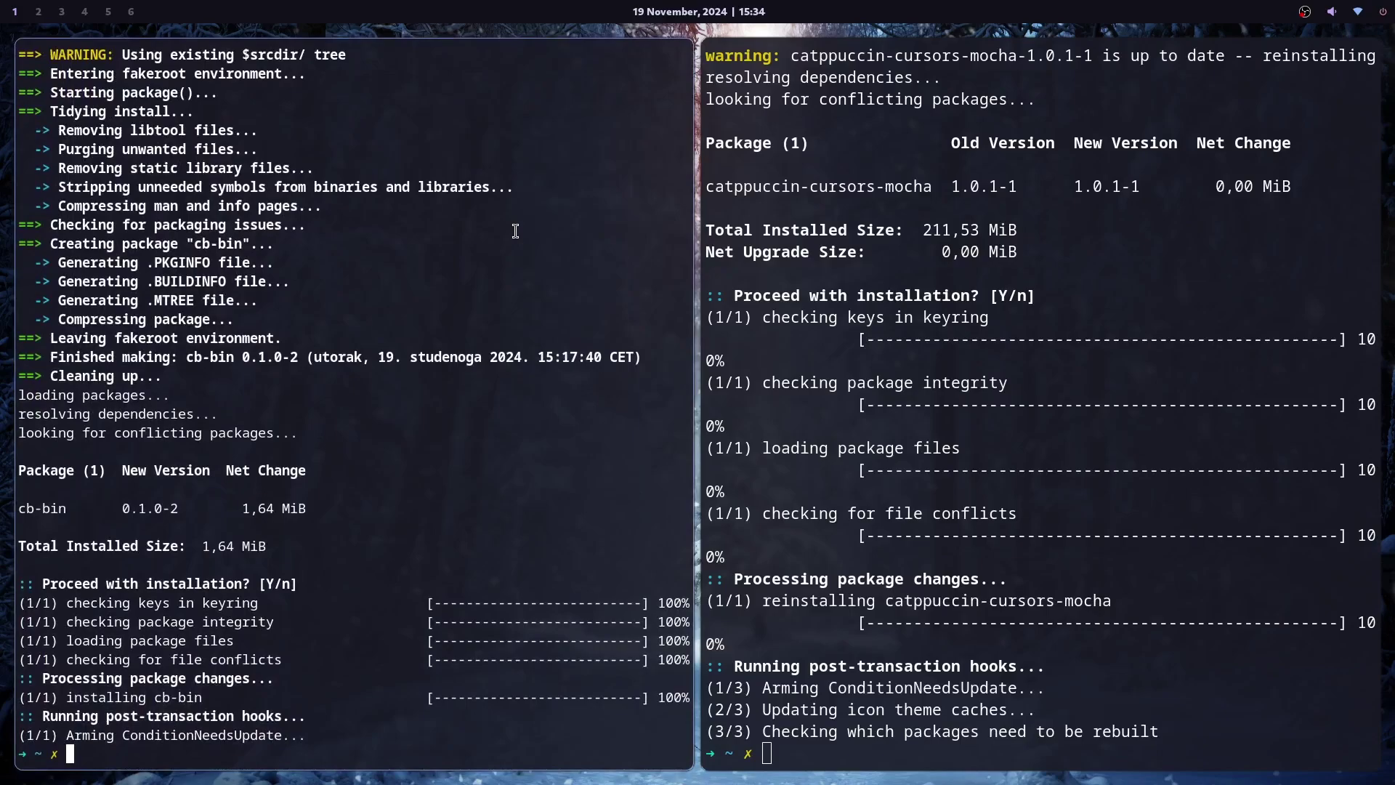
key("super+4")
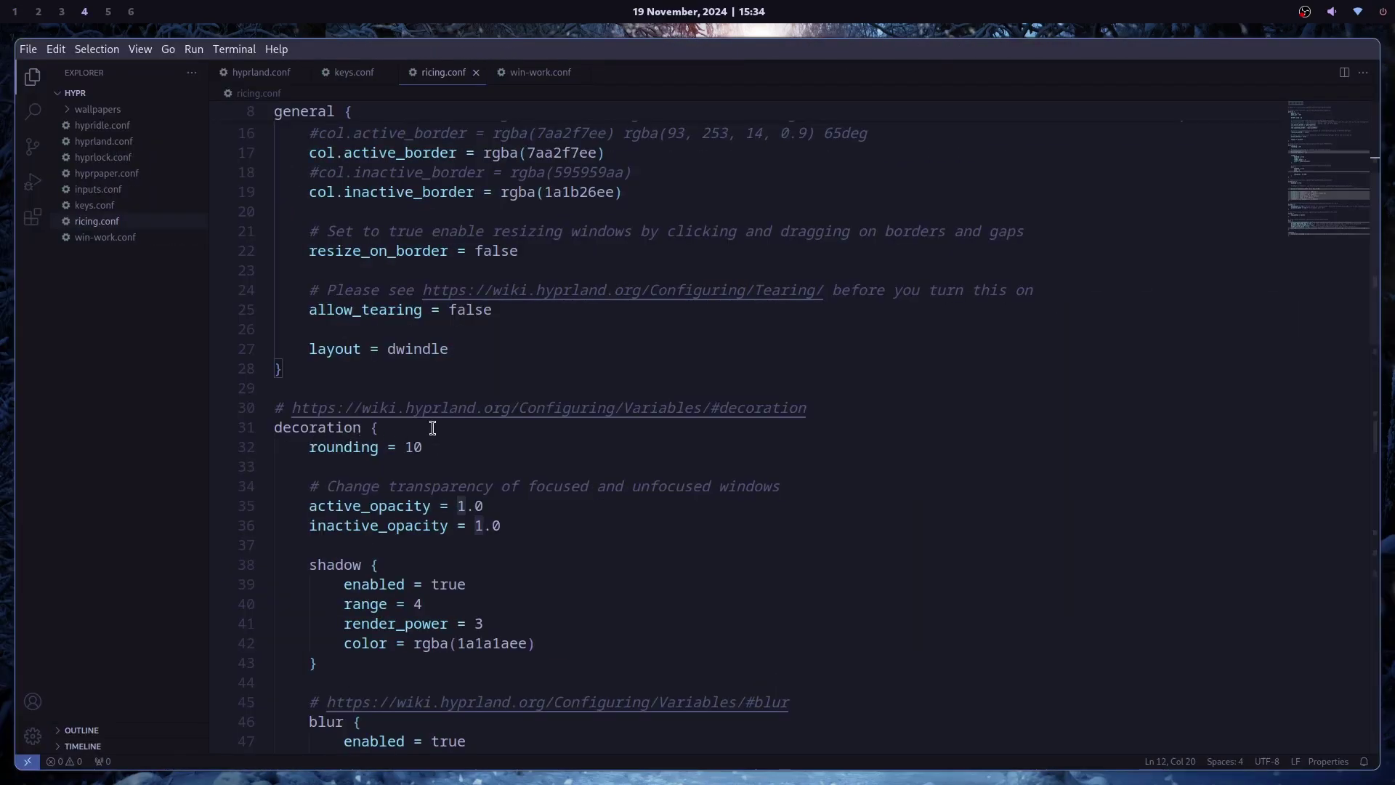
left_click(397, 434)
left_click(436, 440)
double_click(436, 440)
type("1")
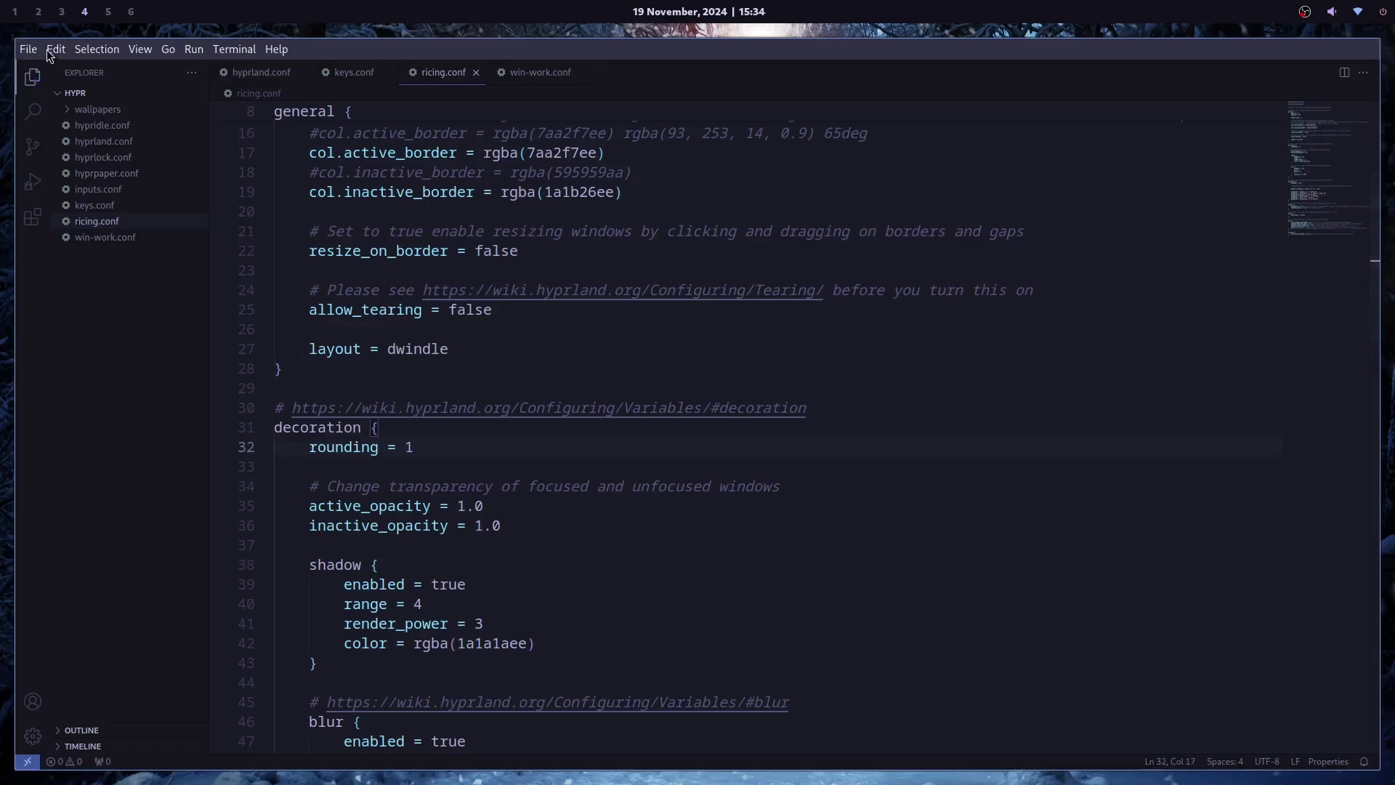
type("0")
Check the Hyprland wiki variables page, then set active_opacity to 0.7 and save
key("super+1")
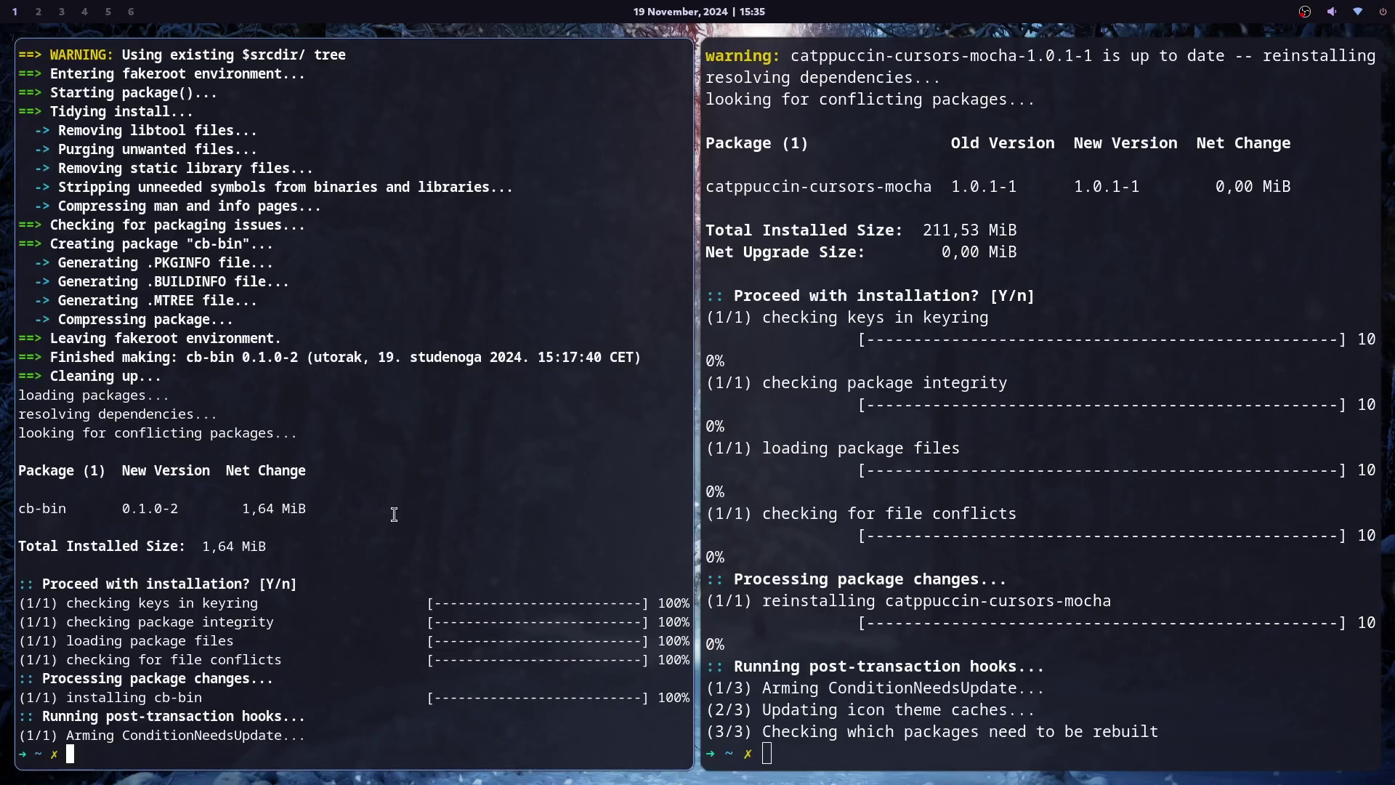
key("super+2")
key("ctrl+Tab")
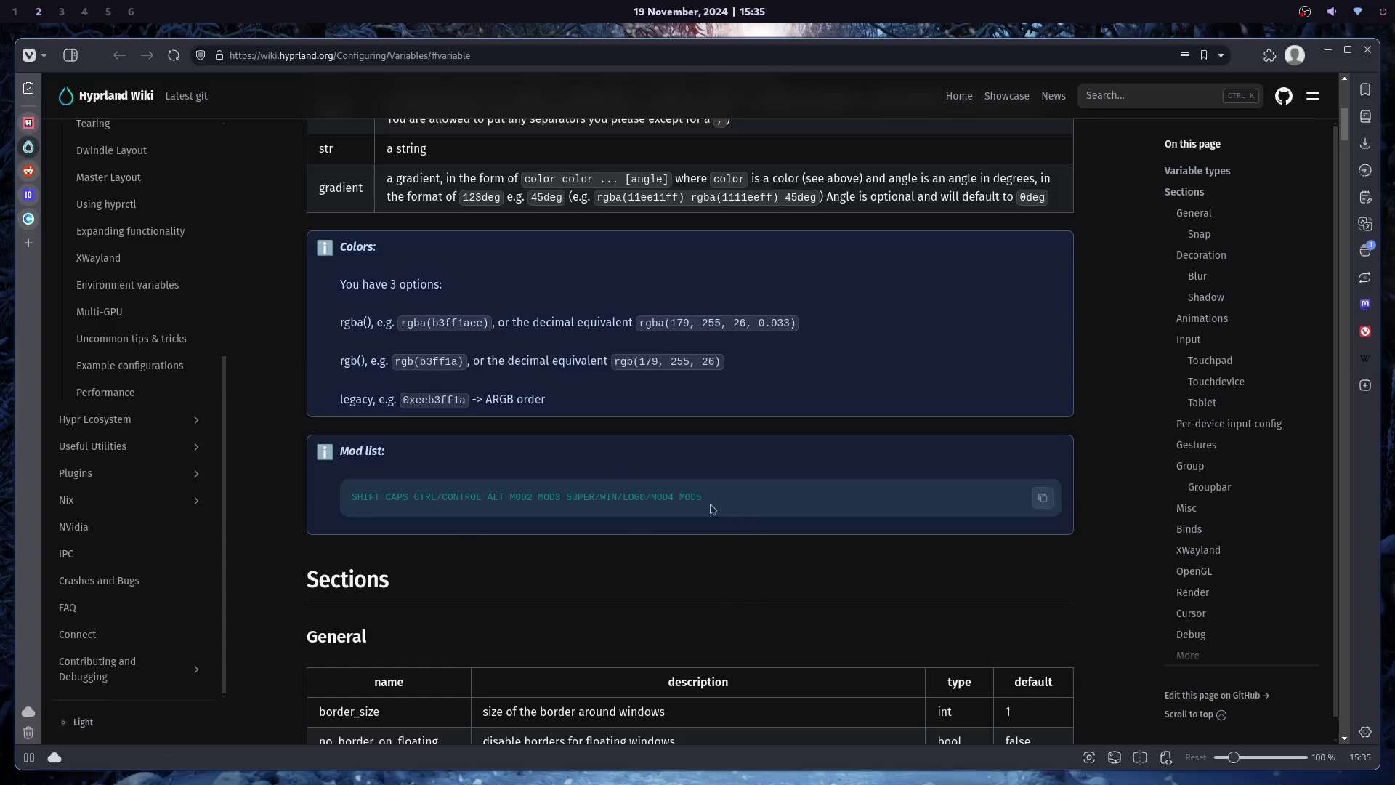
key("super+4")
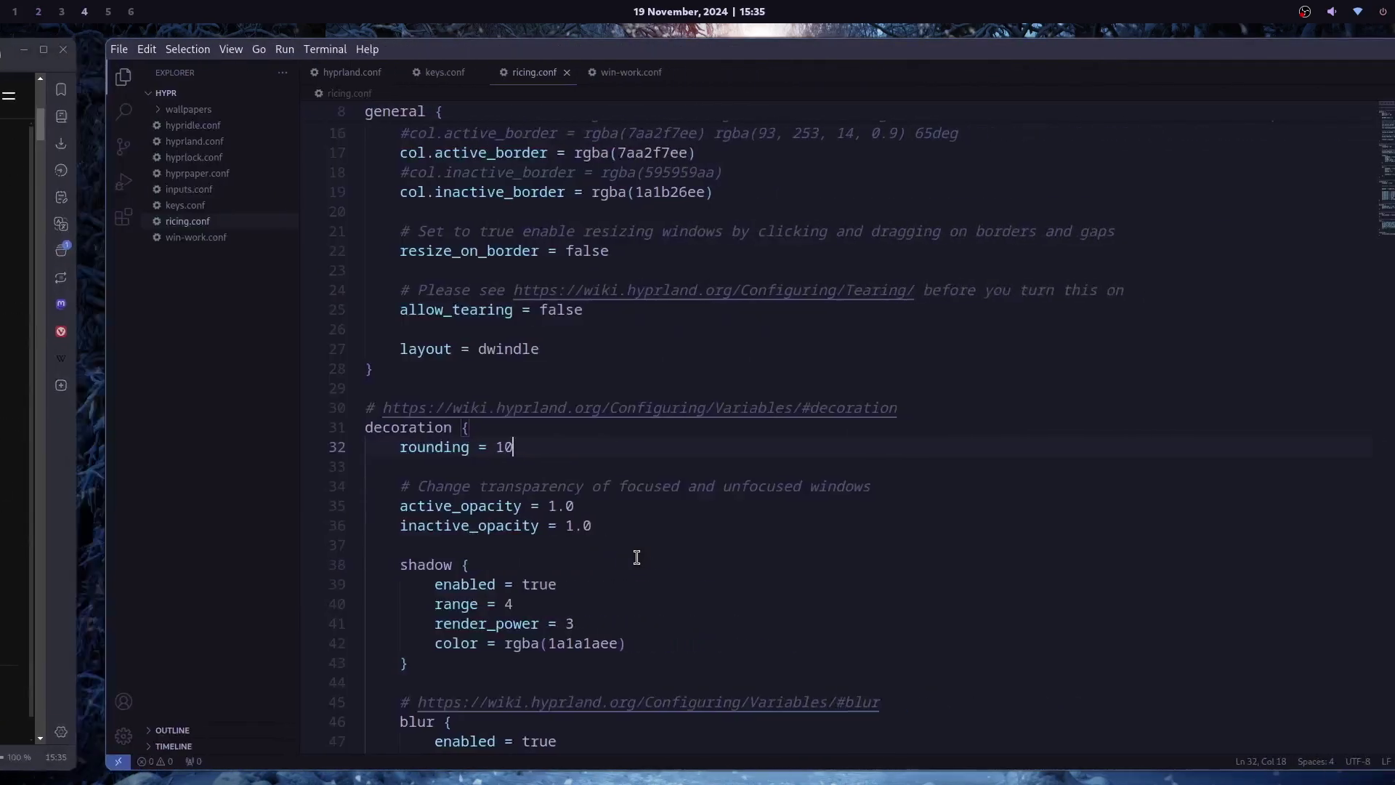
type("0")
key("Delete")
key("Delete")
type(".7")
key("ctrl+s")
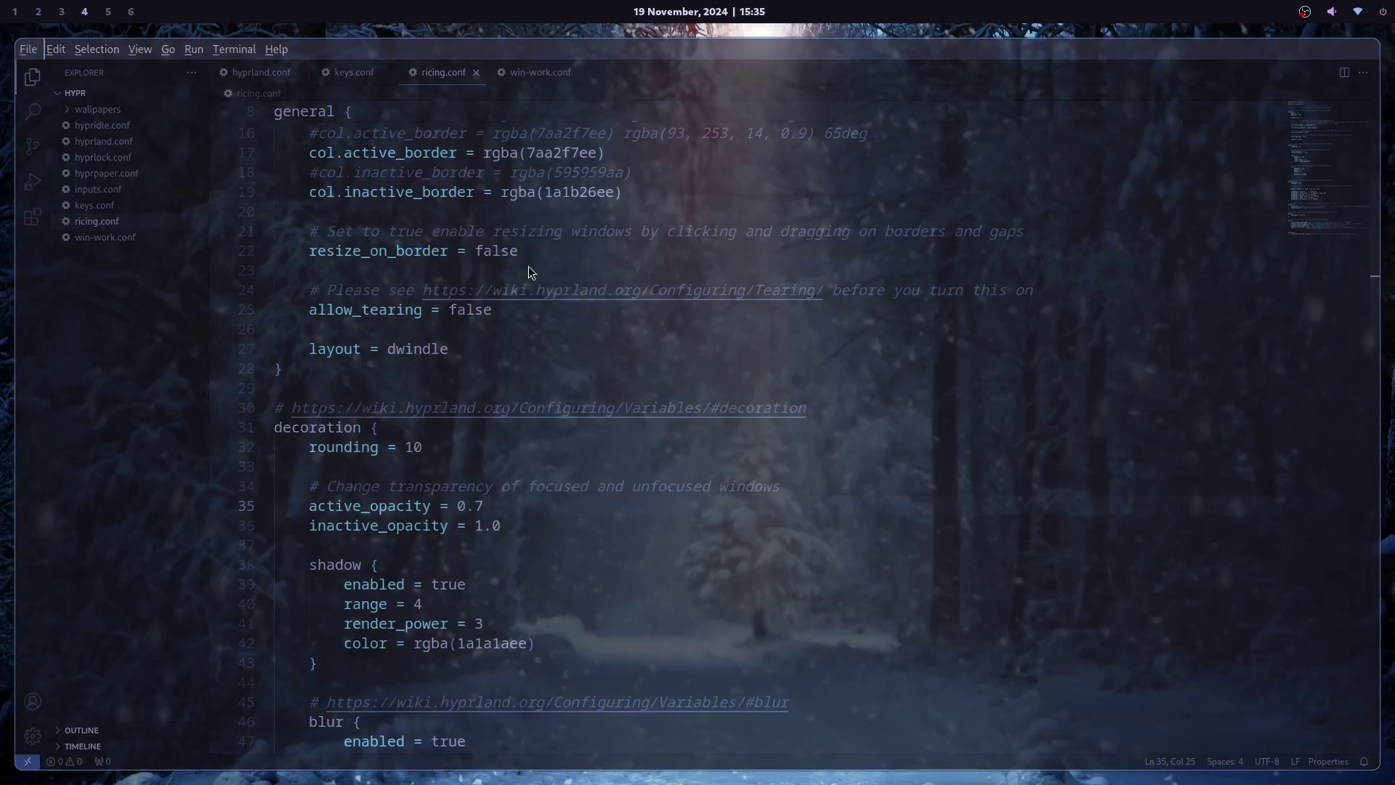
Revisit the wiki, then change active_opacity back to 1
key("super+2")
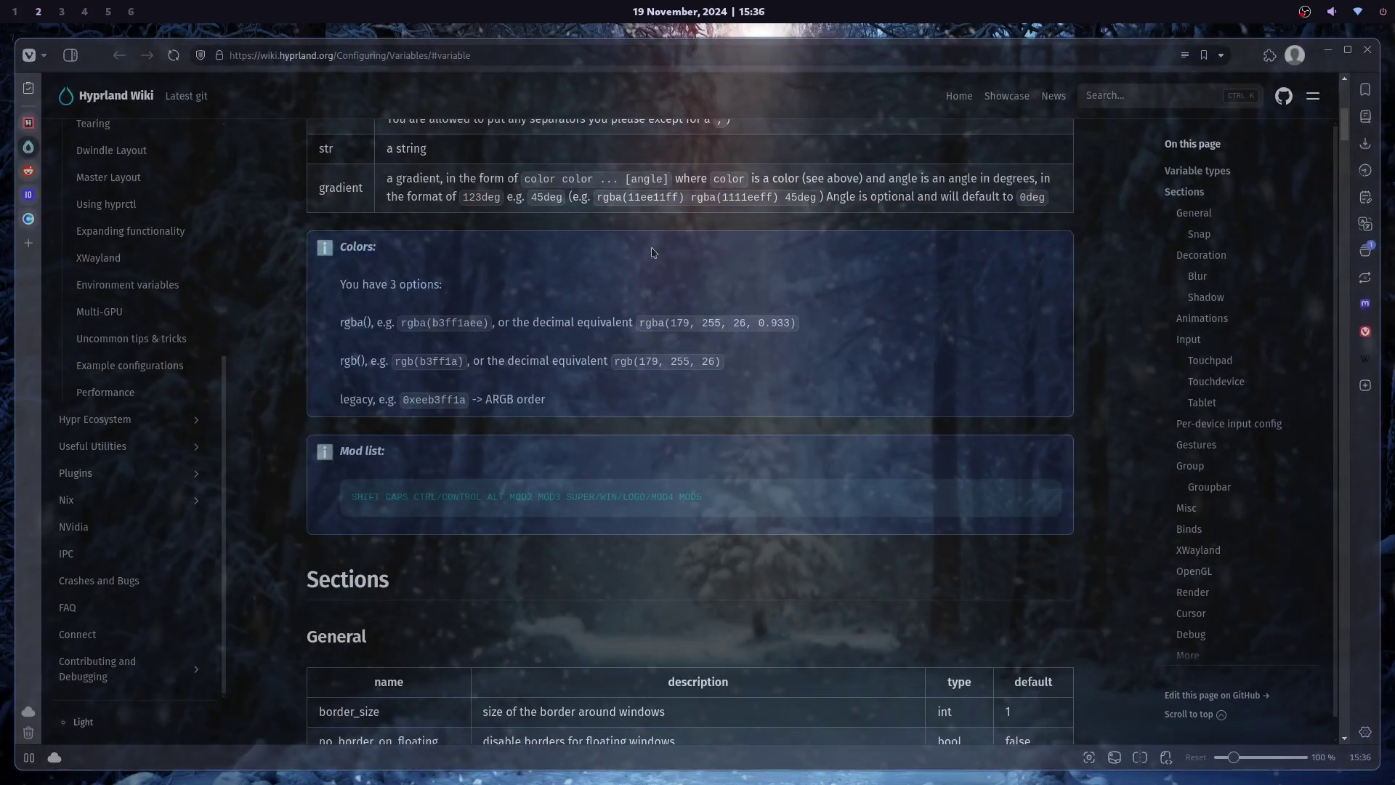
key("super+4")
key("BackSpace")
key("BackSpace")
key("BackSpace")
type("1")
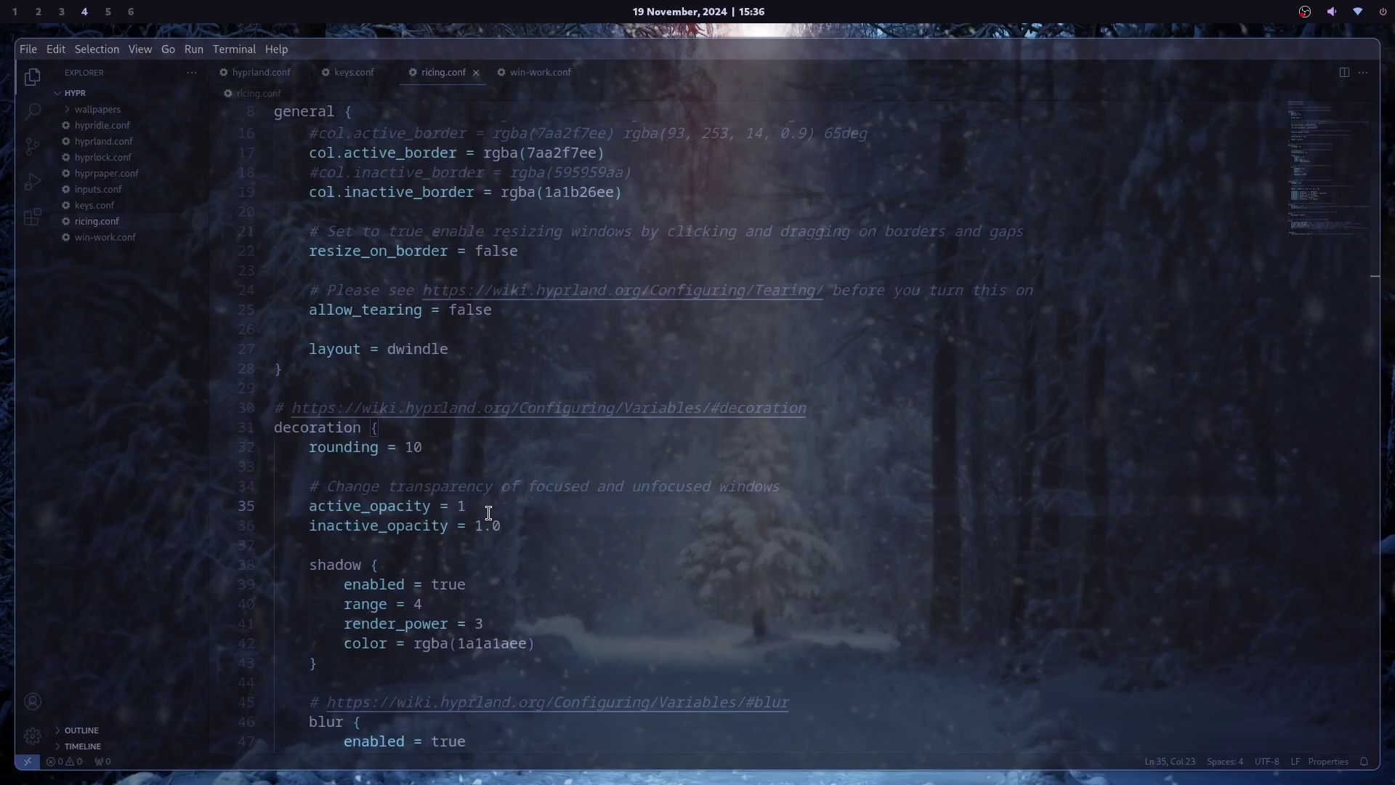
Save active_opacity 1, then set animations enabled to false on line 57 and save
key("ctrl+s")
scroll(472, 530, "down", 4)
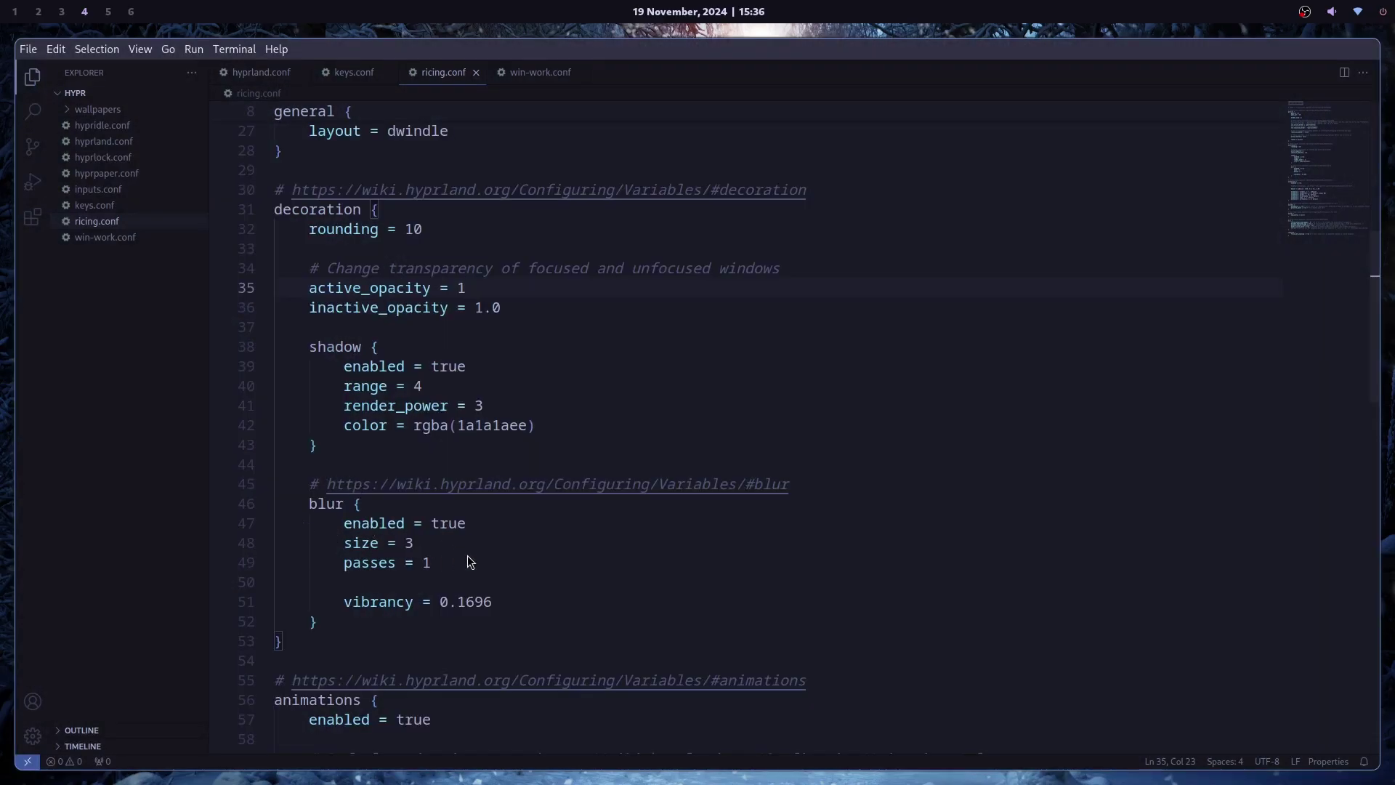
scroll(468, 559, "down", 3)
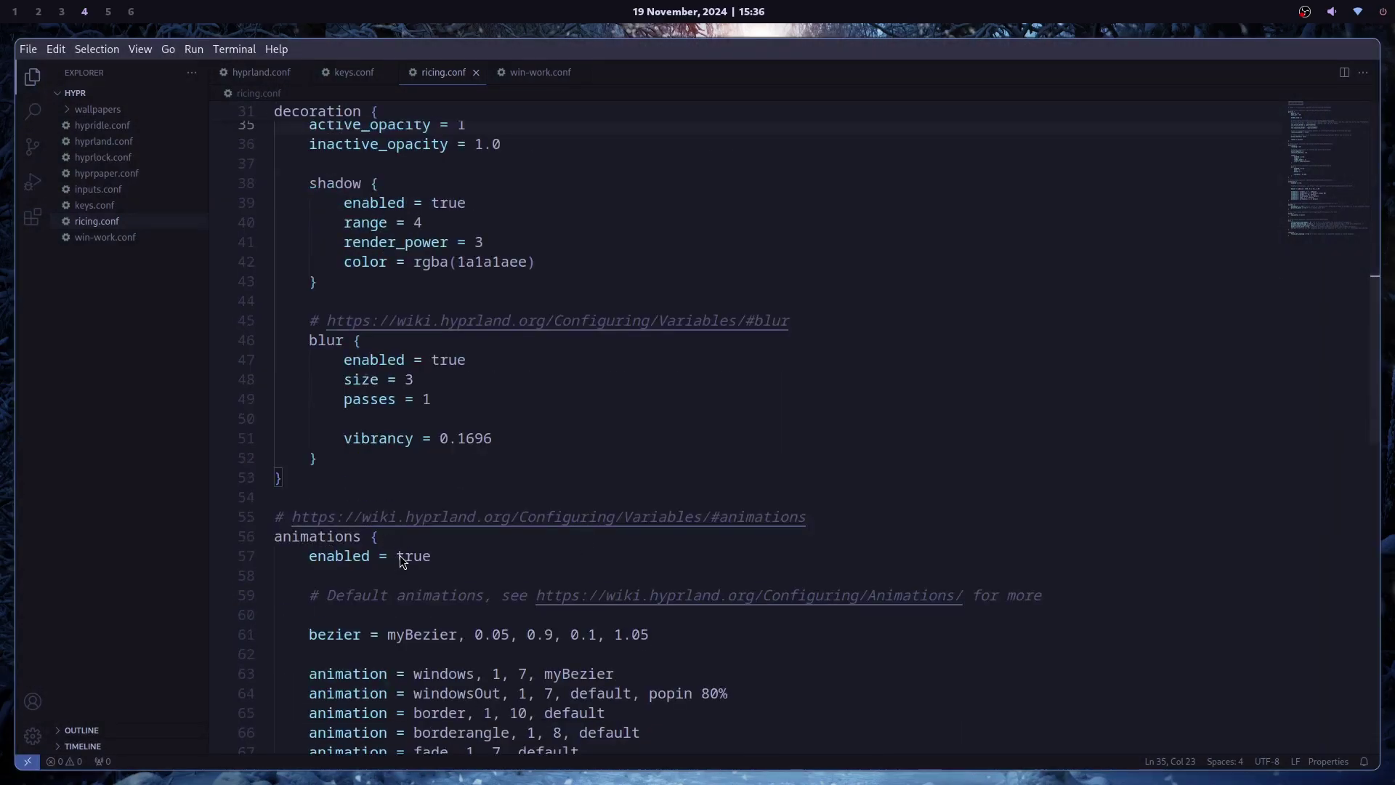
double_click(401, 556)
type("false")
key("ctrl+s")
Test the disabled animations by swapping terminals and switching workspaces, then return to the animations block
key("super+q")
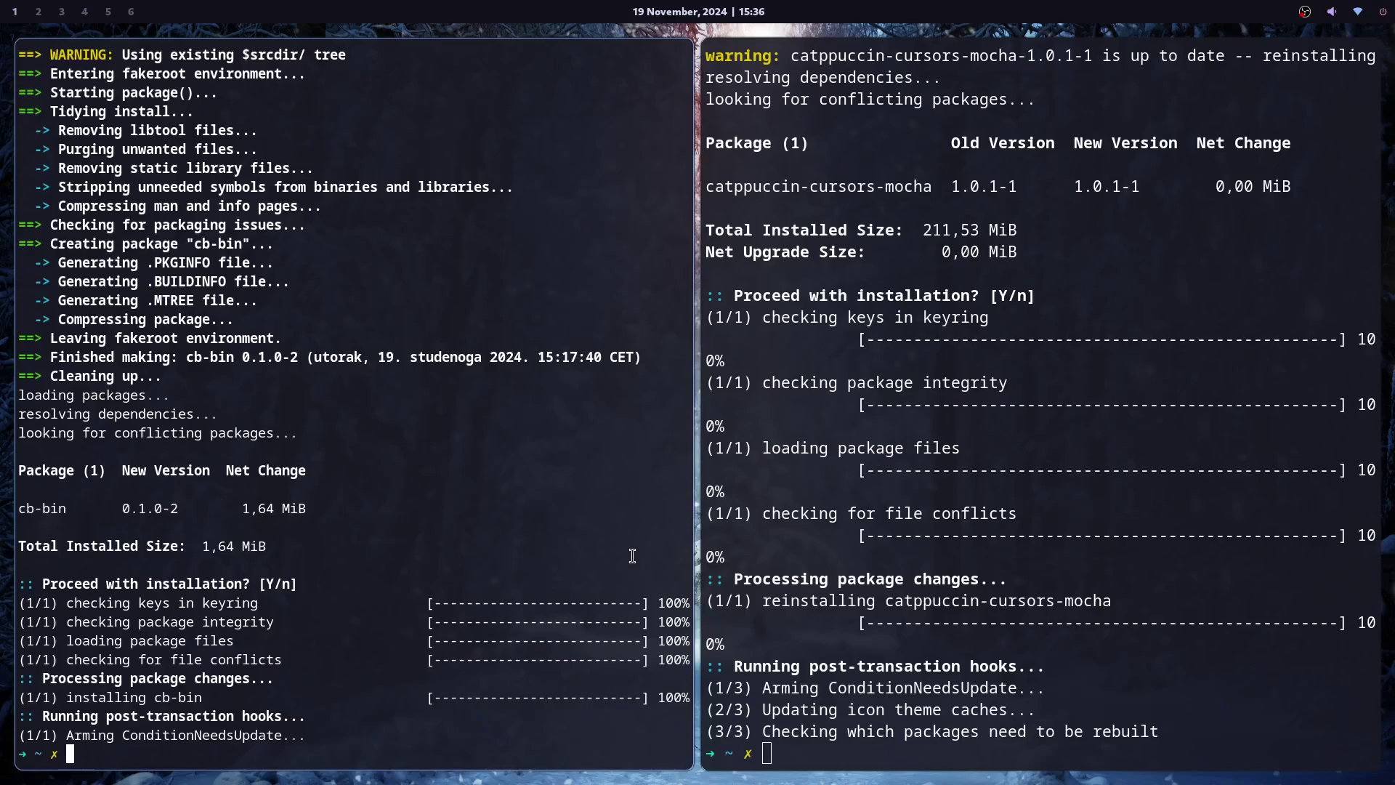
key("super+shift+Right")
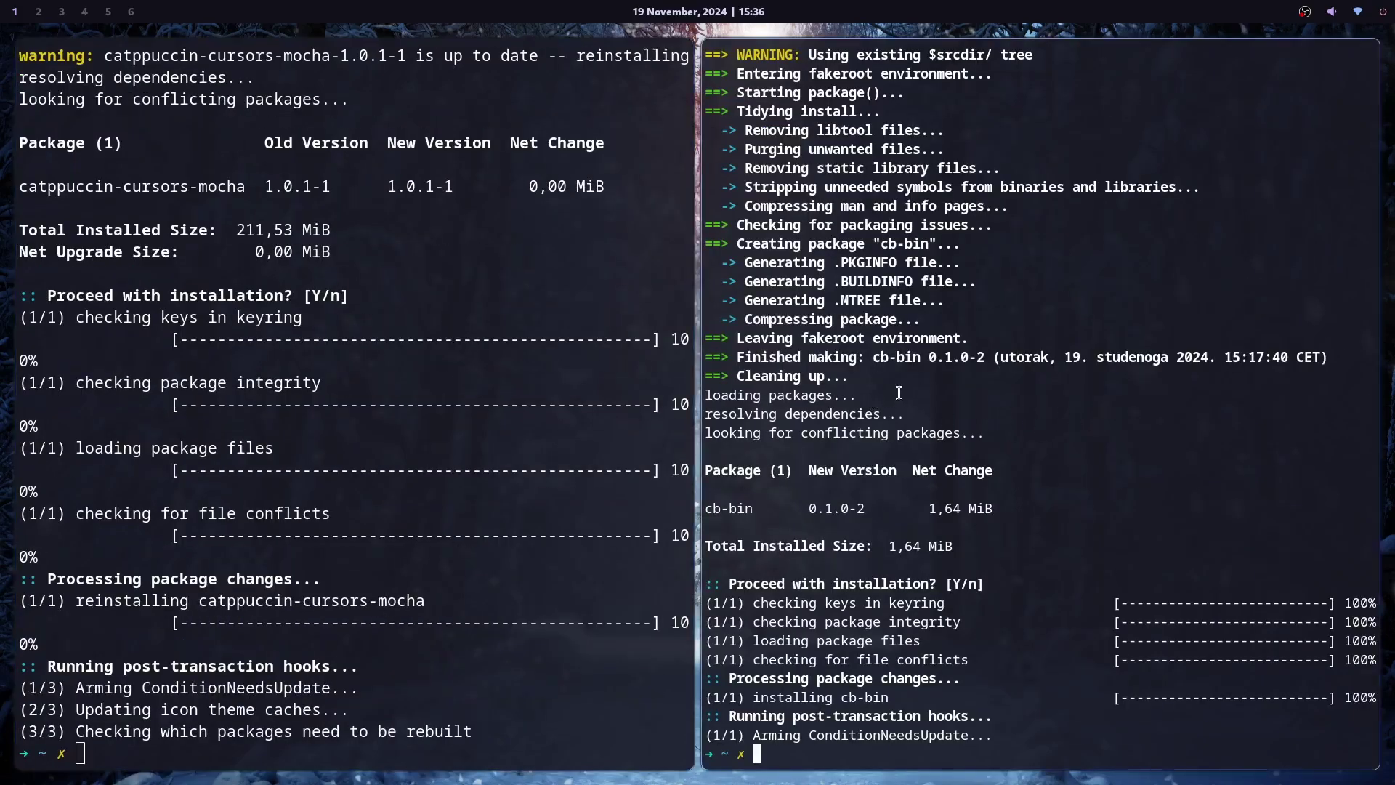
key("super+3")
key("super+4")
scroll(470, 565, "down", 3)
left_click_drag(963, 432, 536, 432)
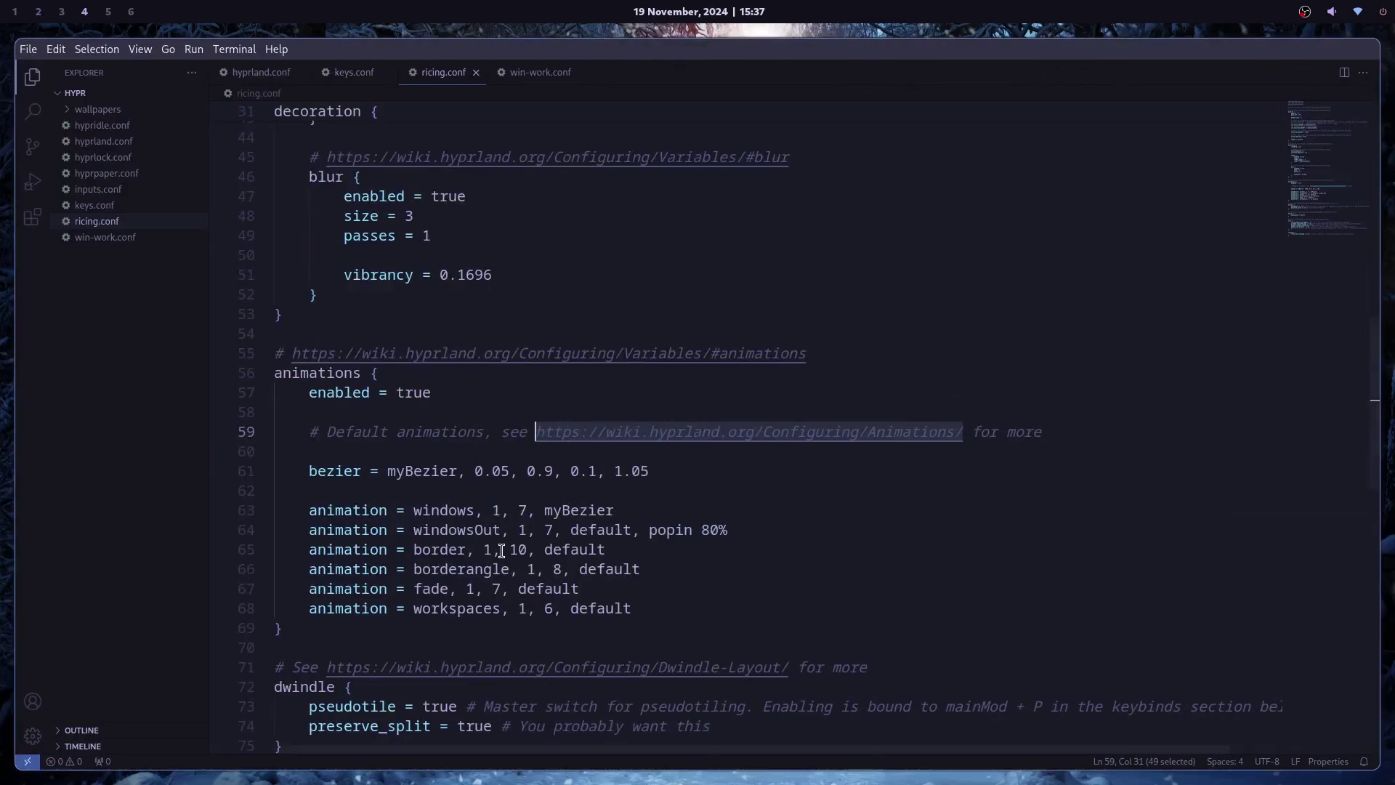
Open the Hyprland Wiki Animations page from the line 59 link and scroll through it
left_click(542, 431, "ctrl")
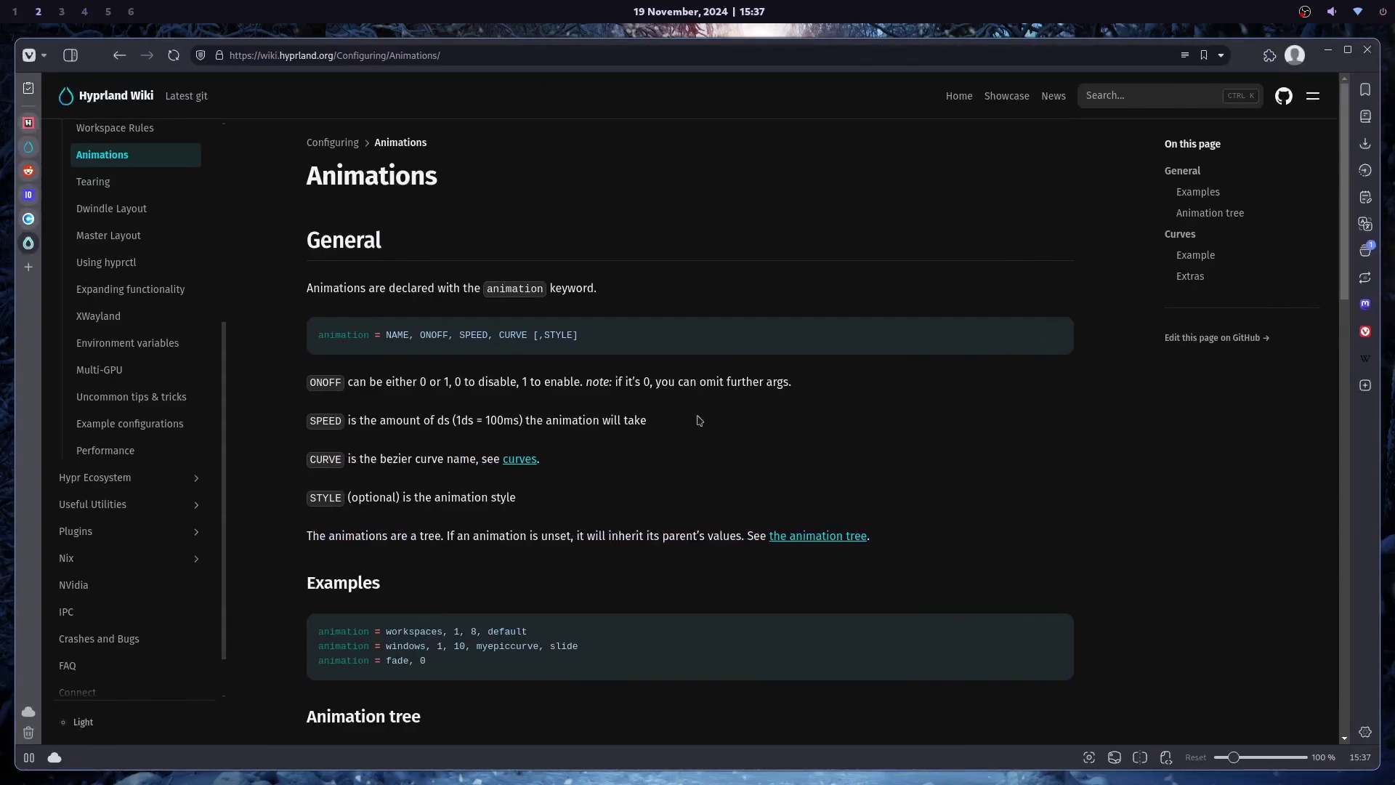
scroll(704, 422, "down", 3)
scroll(703, 421, "up", 3)
Return to ricing.conf on workspace 4 and scroll through the animations block
key("super+4")
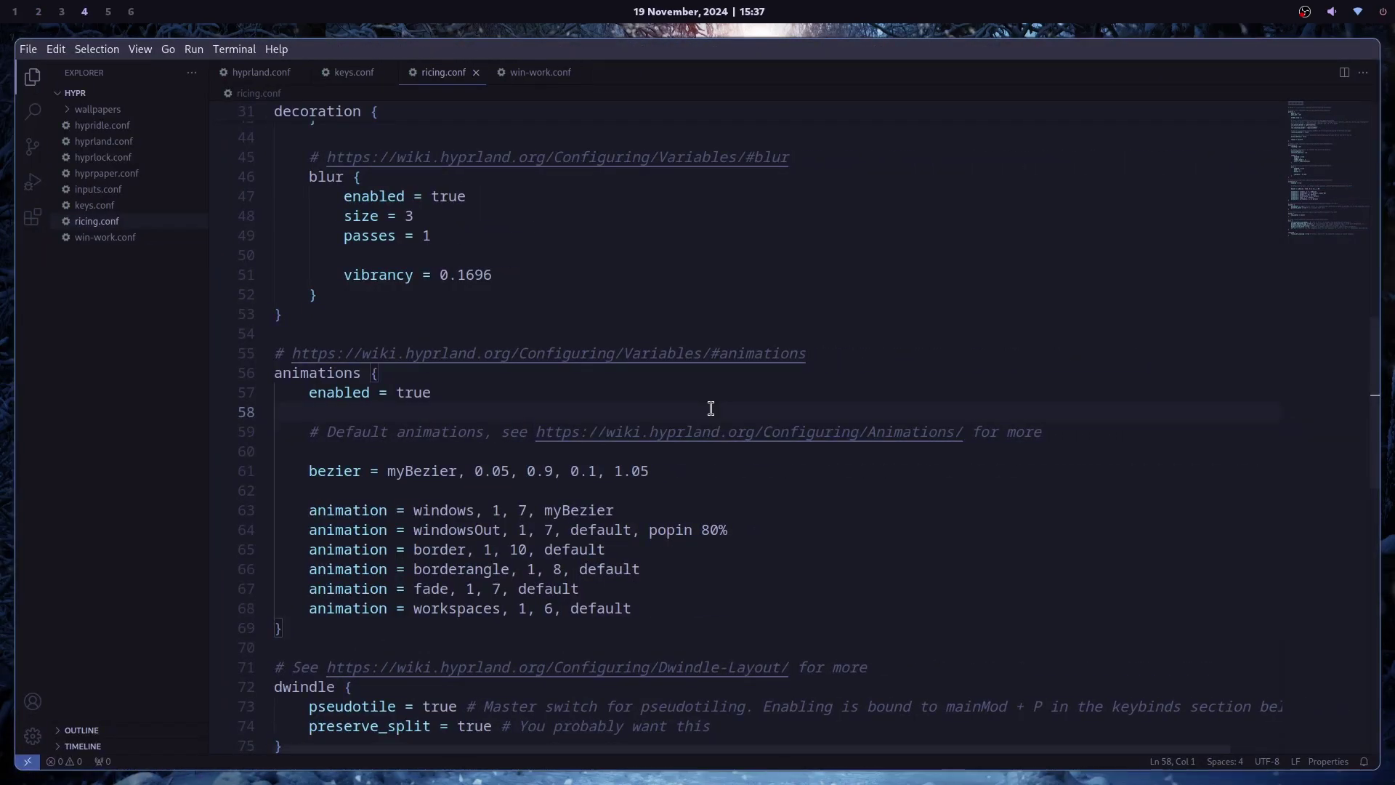
scroll(1048, 214, "down", 2)
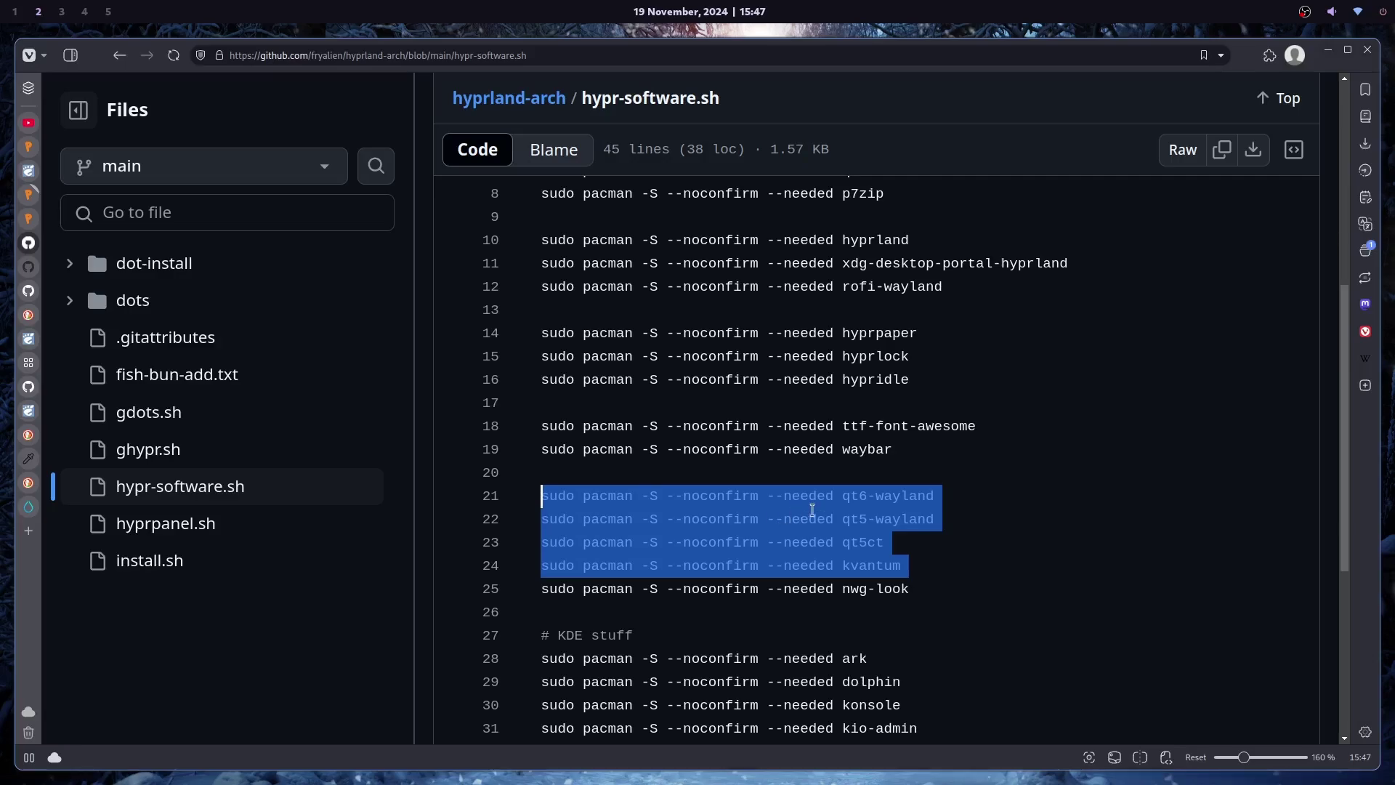
Highlight the Qt/Kvantum, qt6ct-kde, KDE app and kwrite/kate install lines in hypr-software.sh
scroll(944, 501, "down", 5)
left_click_drag(890, 629, 542, 632)
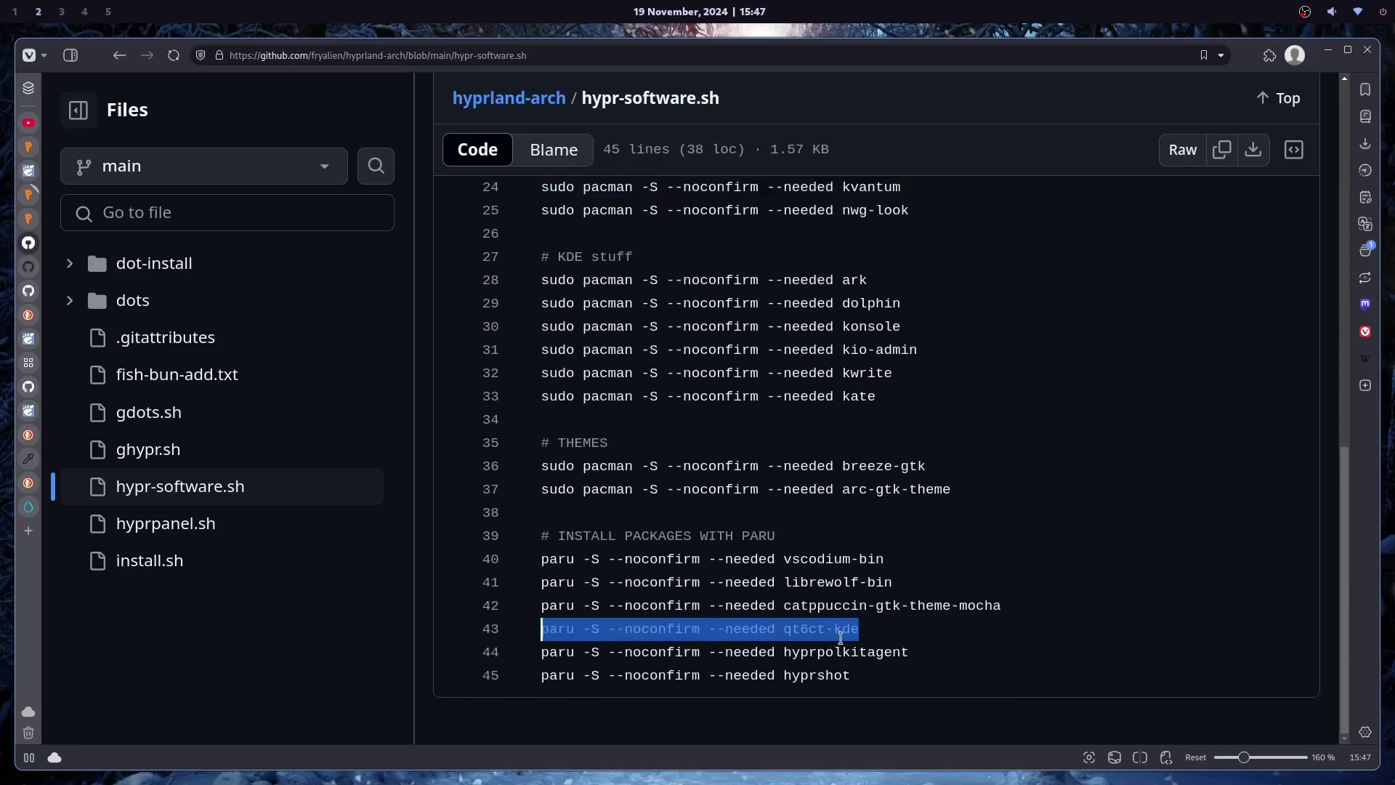
scroll(841, 637, "up", 3)
left_click_drag(917, 611, 541, 541)
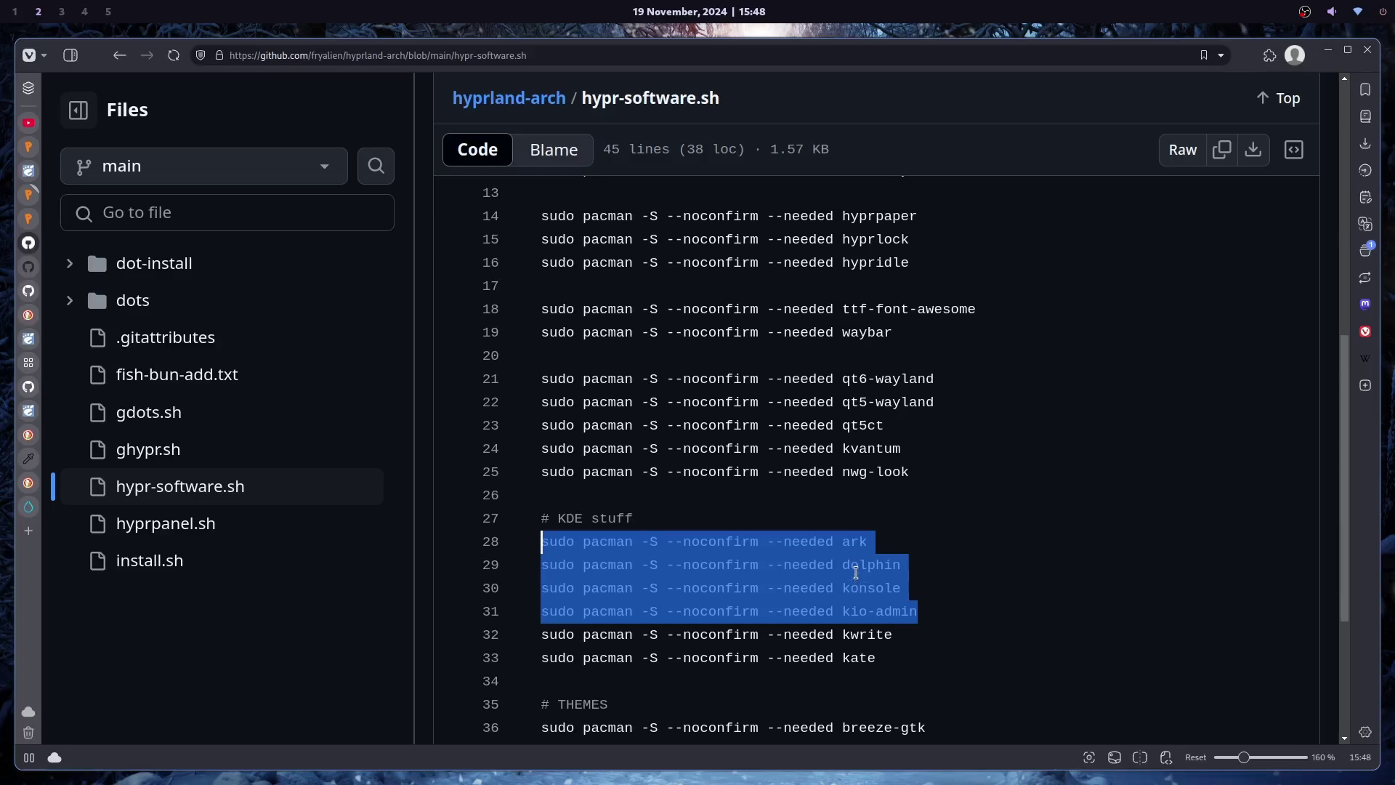
left_click_drag(542, 635, 876, 658)
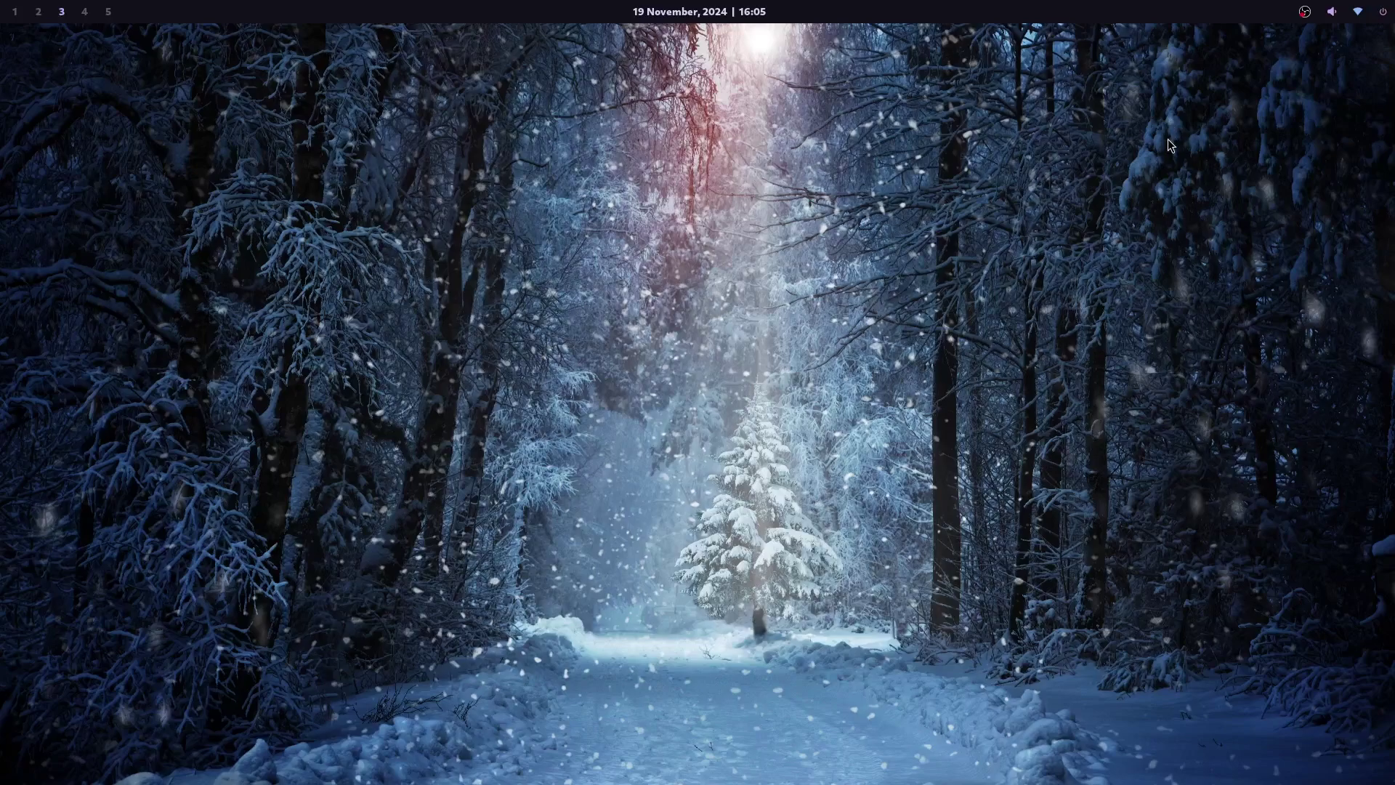
Launch Qt6 Settings via 'qt6' in the launcher and switch the widget style from Fusion to kvantum
key("super+d")
type("qt6")
key("Return")
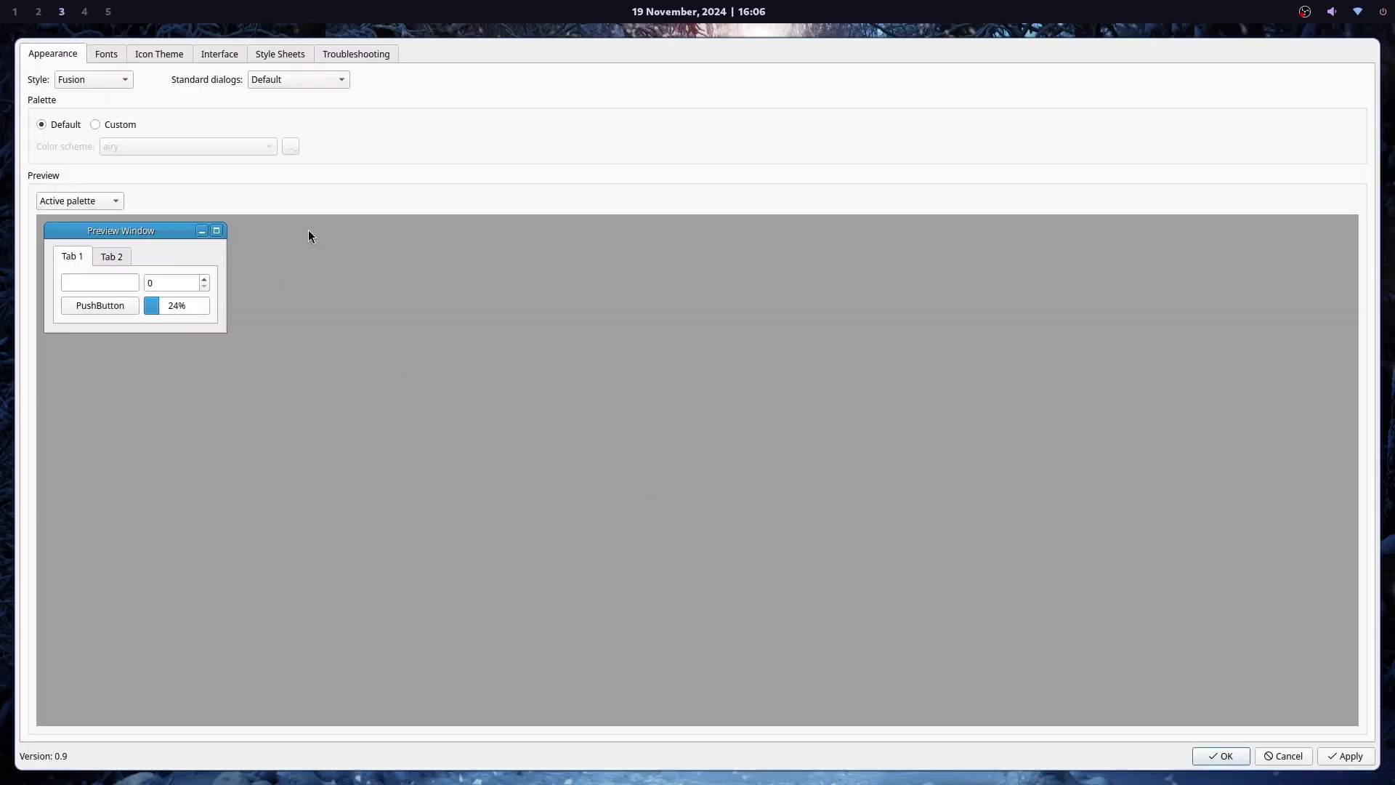
left_click(124, 82)
left_click(99, 65)
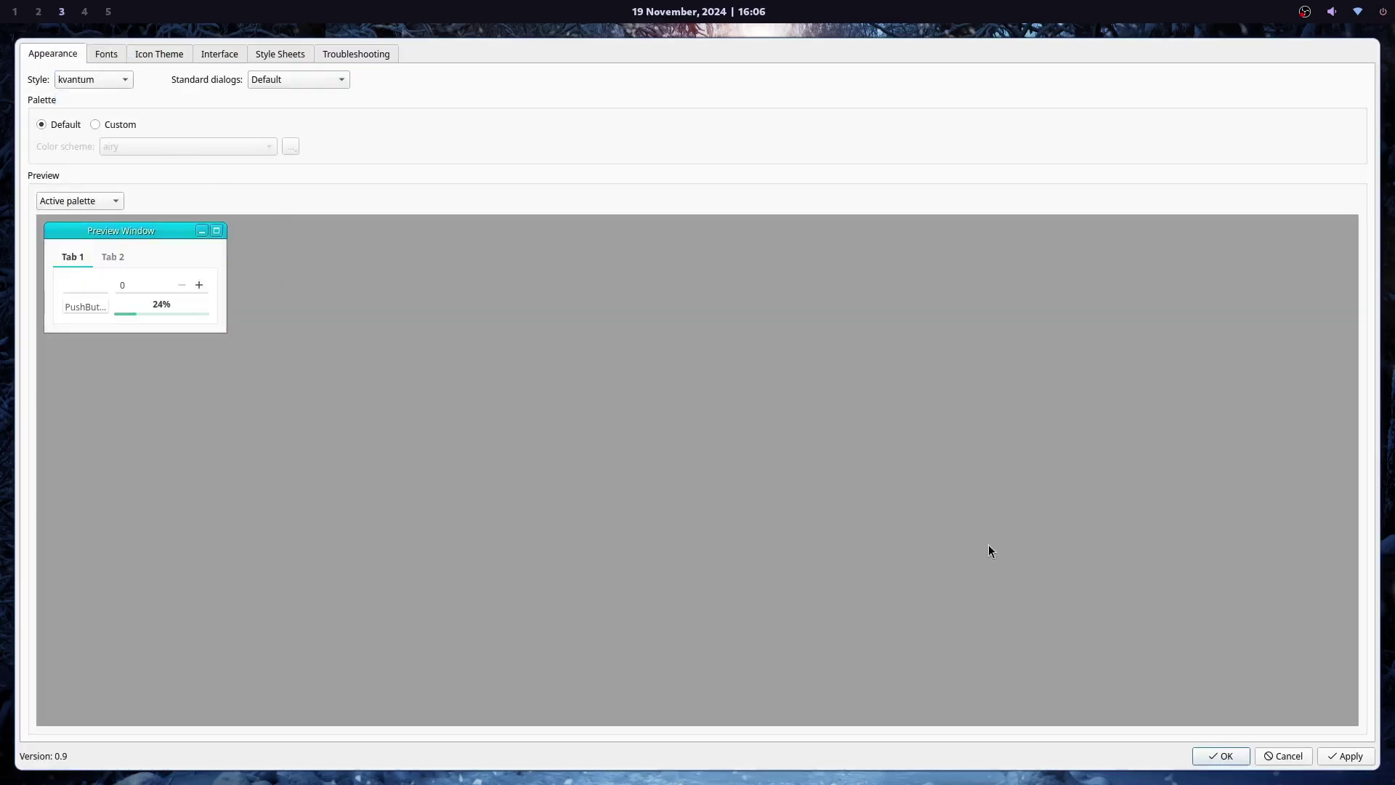
key("Escape")
key("super+2")
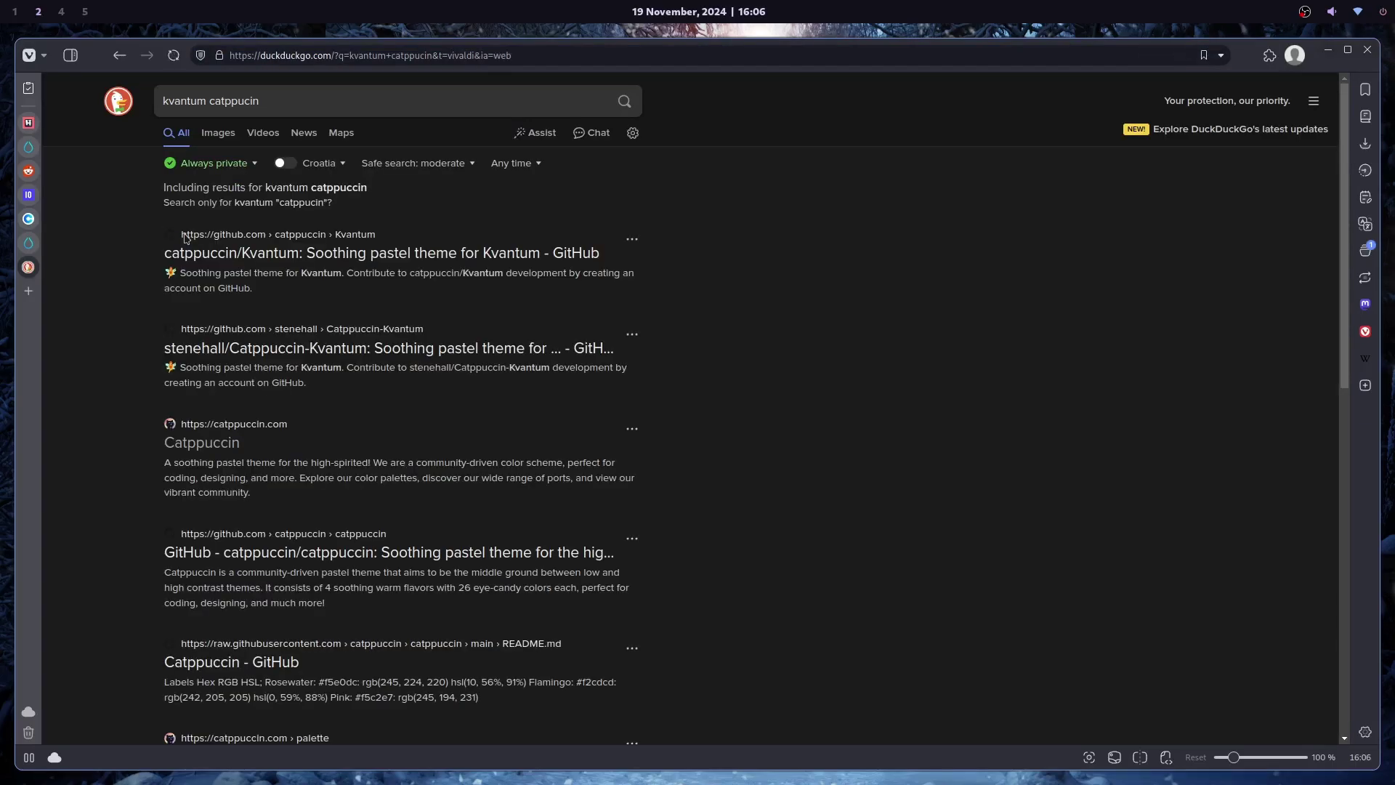
Open the catppuccin/Kvantum repository and browse its themes folder
left_click(188, 252)
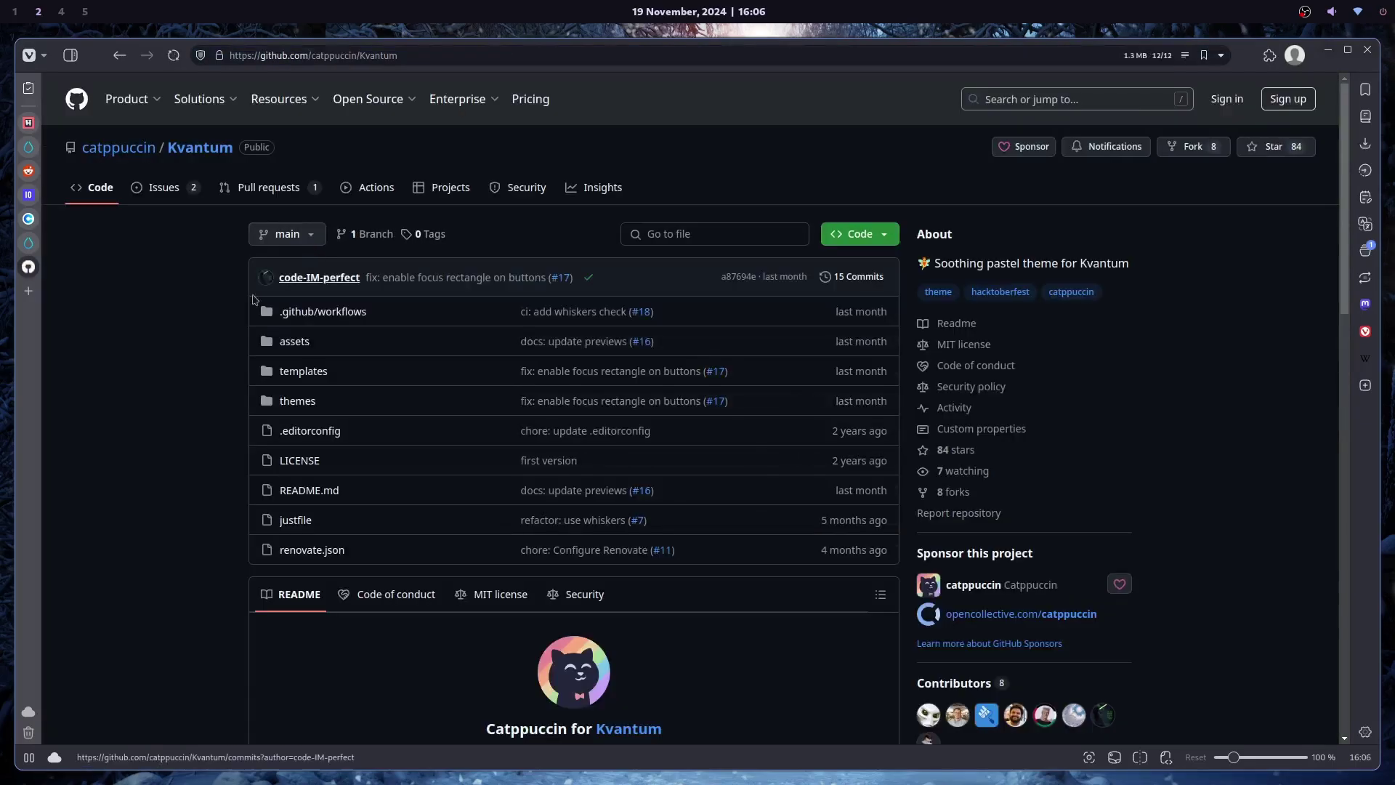
scroll(163, 334, "down", 15)
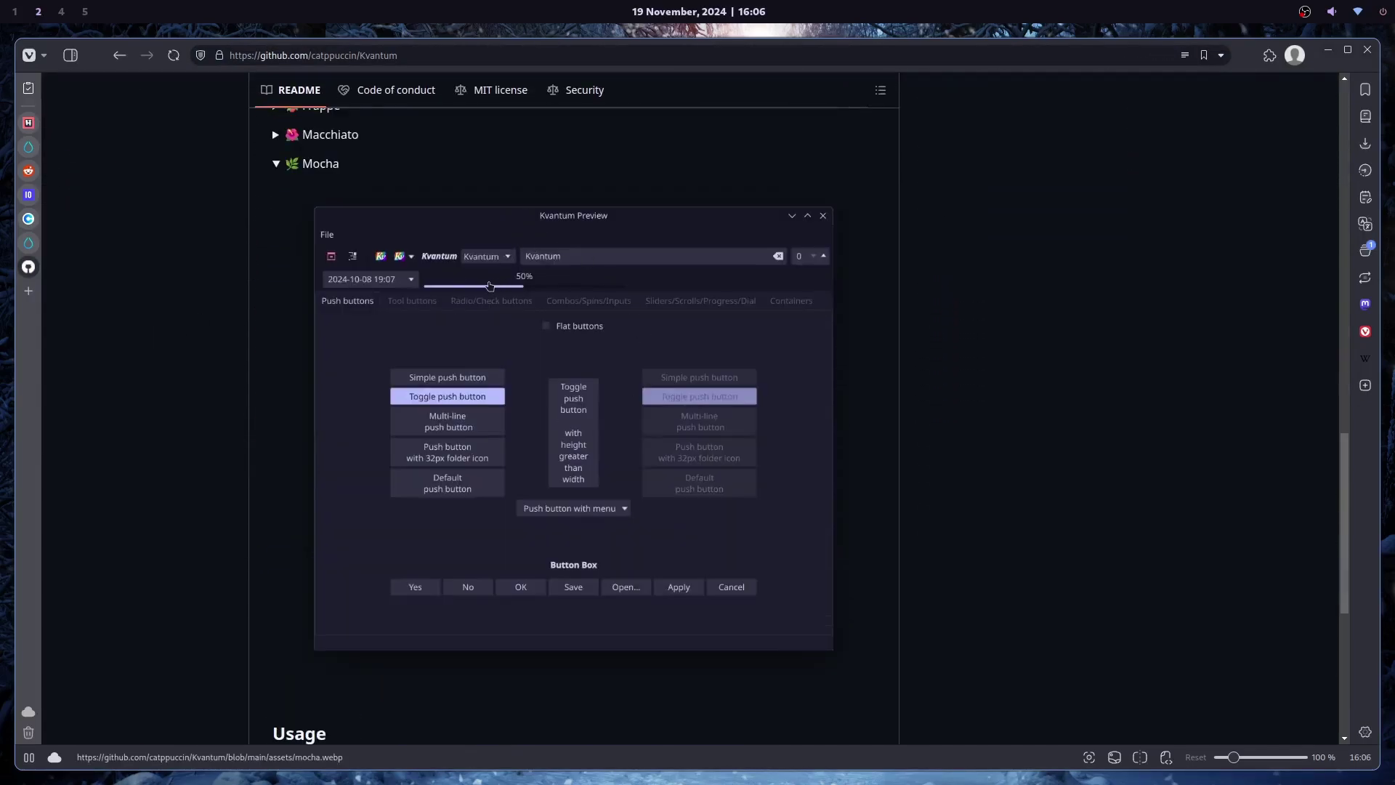
left_click(290, 182)
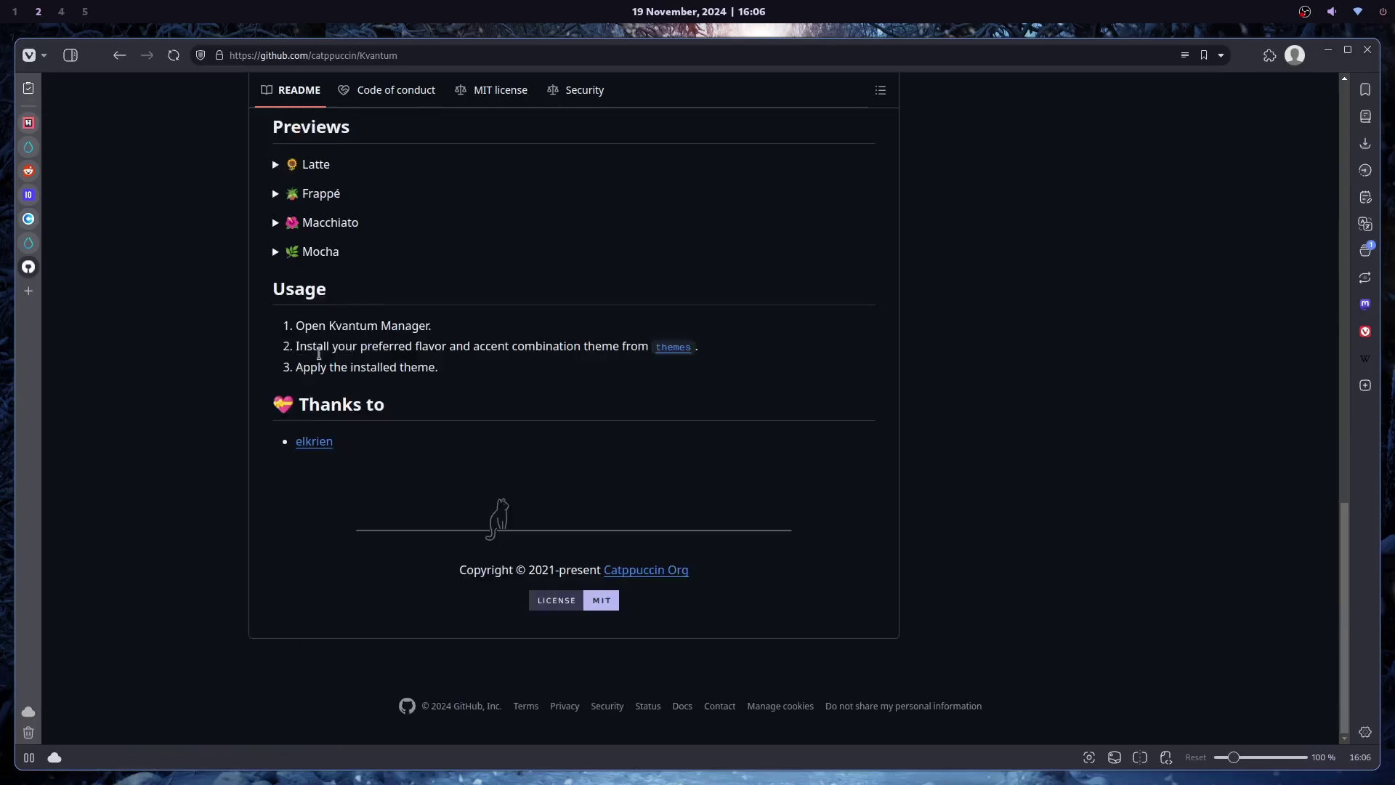
left_click(674, 348)
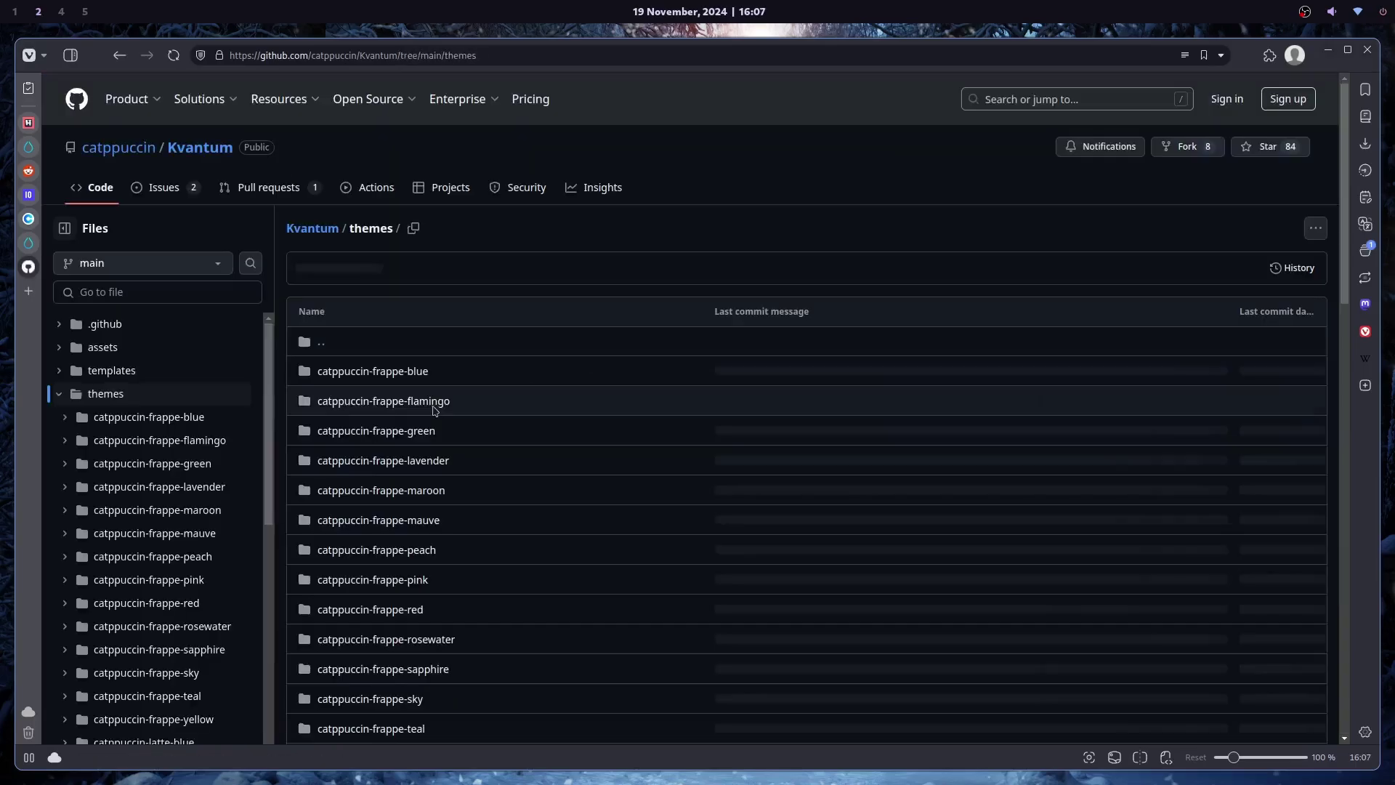
scroll(495, 403, "down", 15)
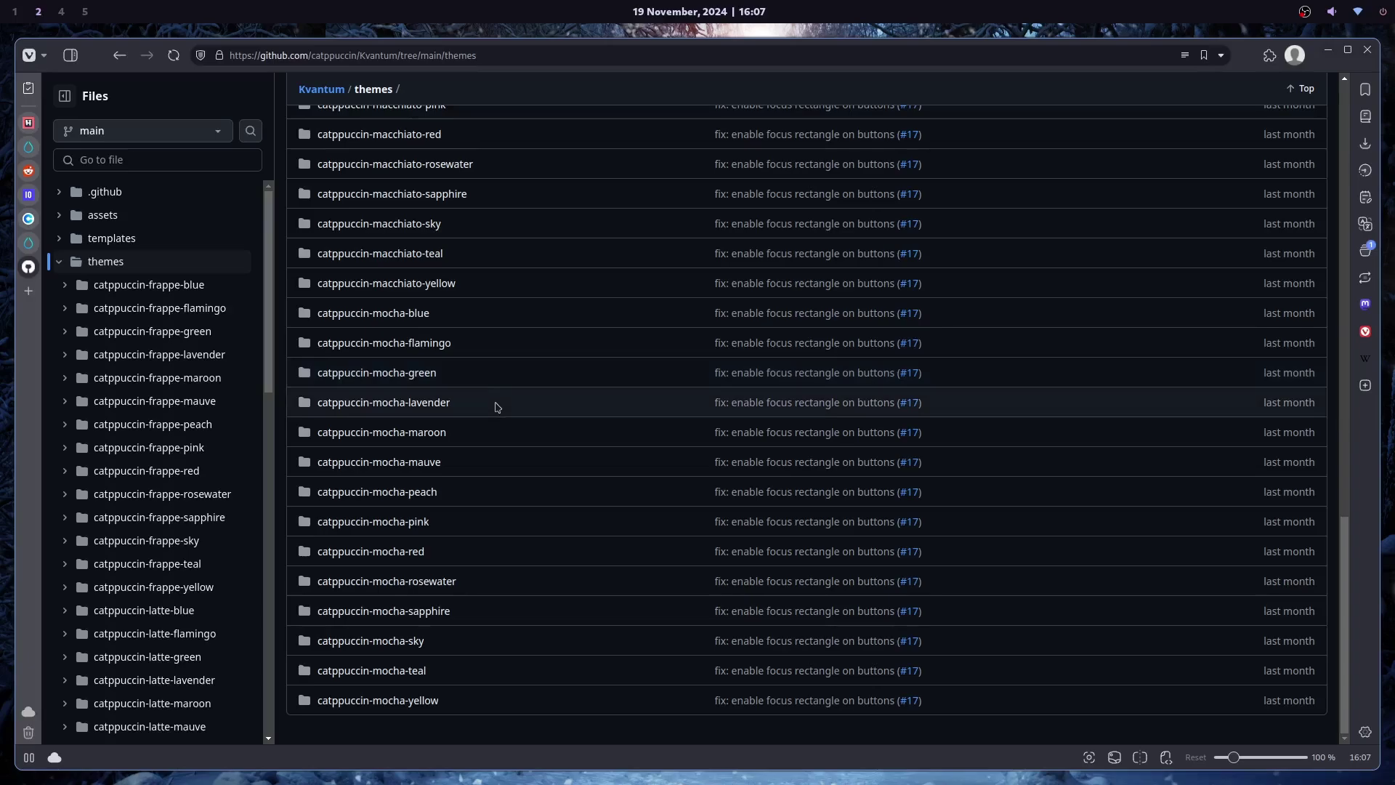
Reopen the KDE Store Kvantum themes list and open the KvAquaDark product page
key("ctrl+shift+t")
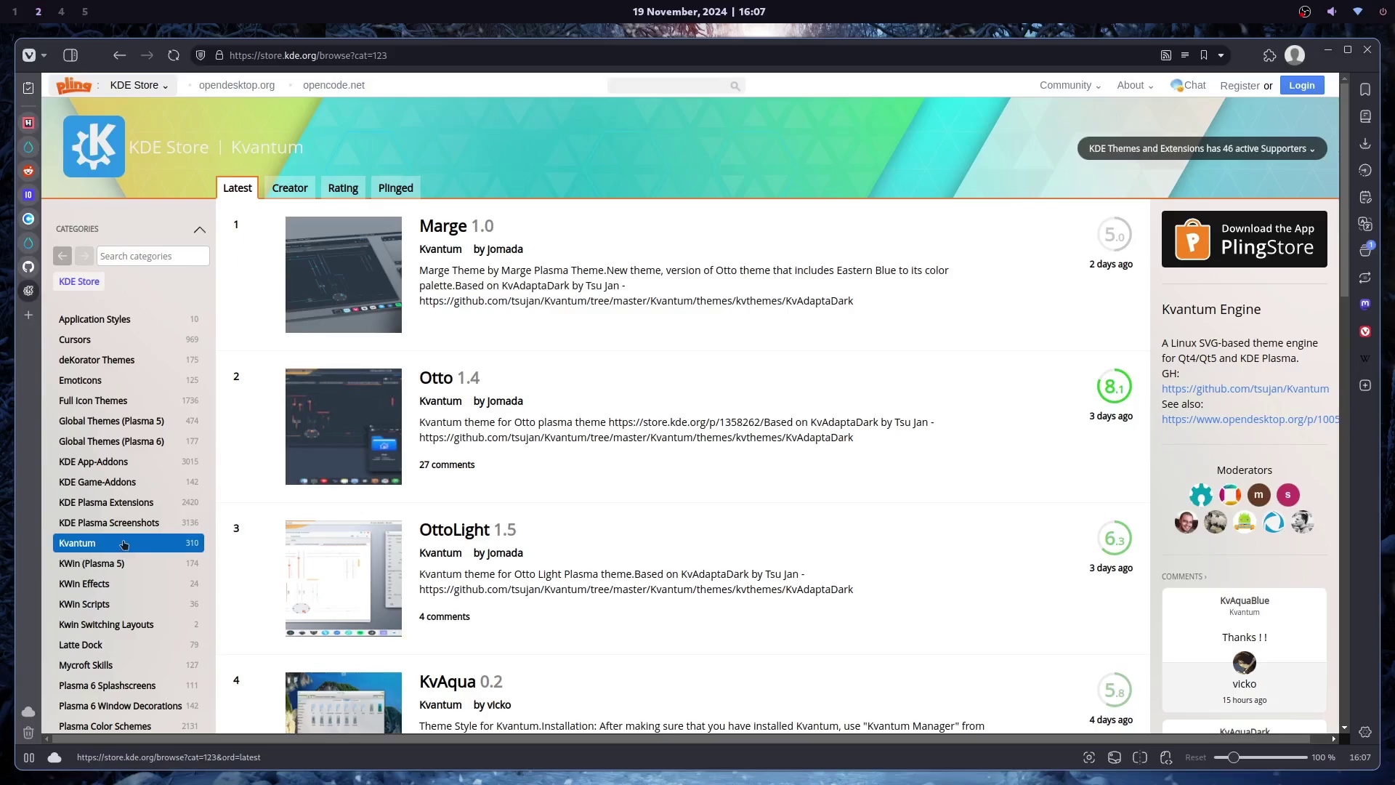
scroll(616, 360, "down", 12)
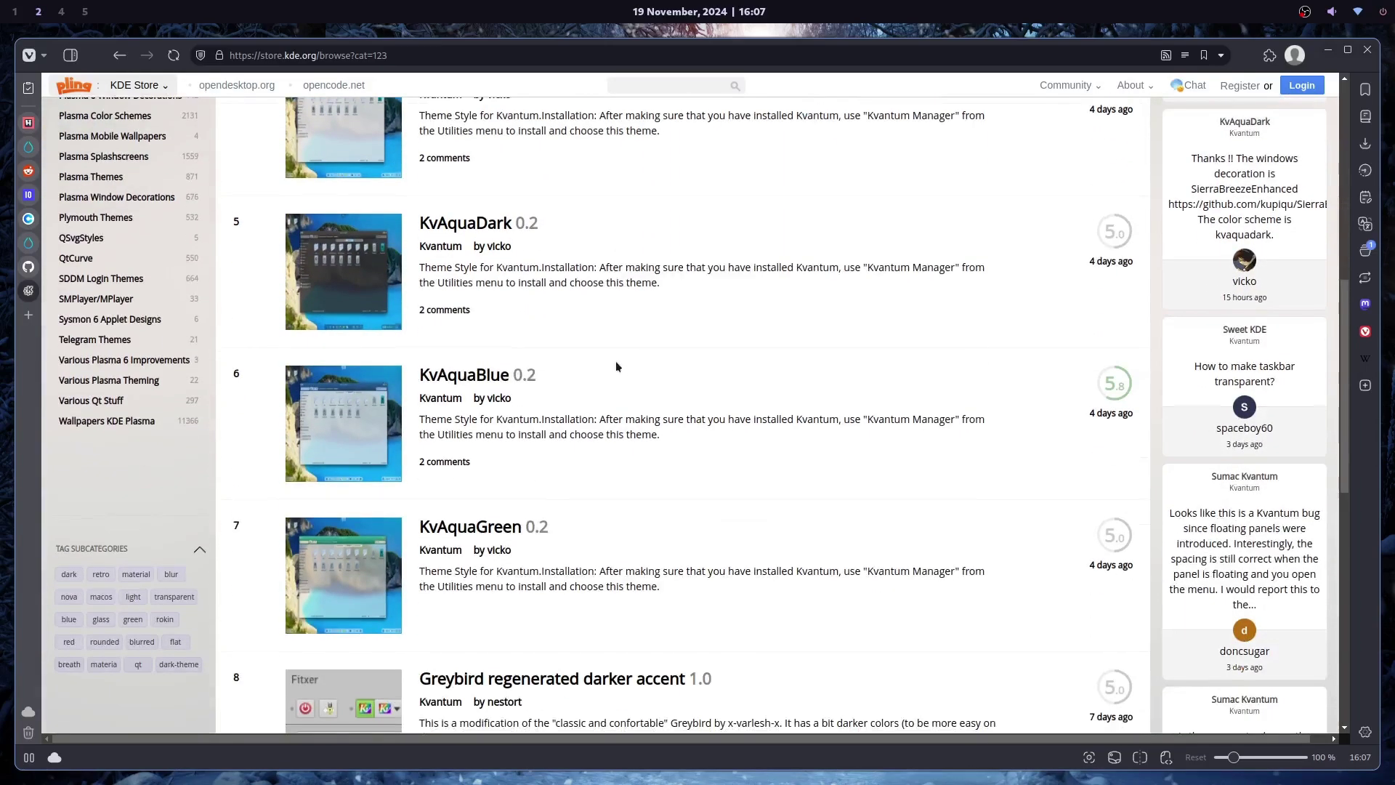
scroll(617, 371, "up", 2)
left_click(343, 138)
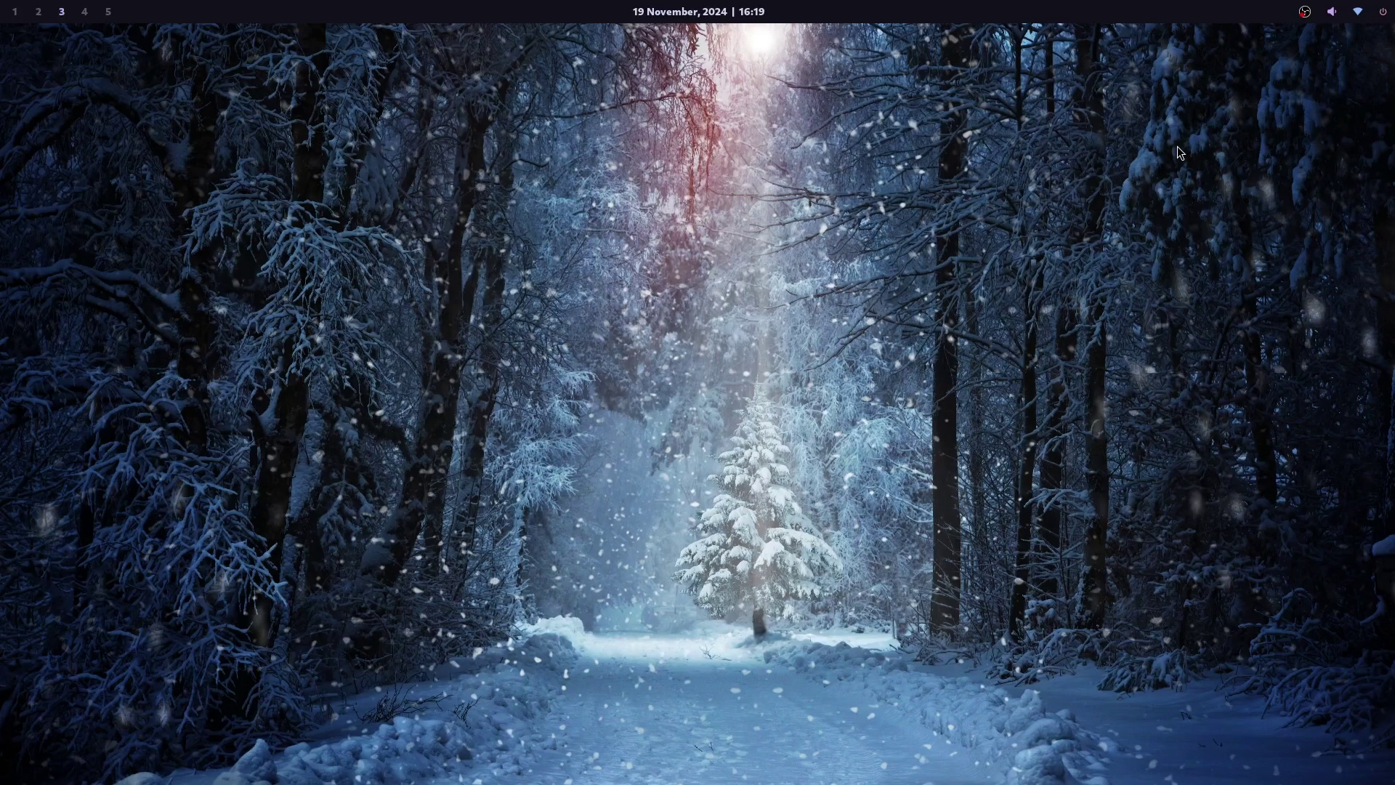
Launch Kvantum Manager via 'kva' and install the Catppuccin theme folder
key("super+d")
type("kva")
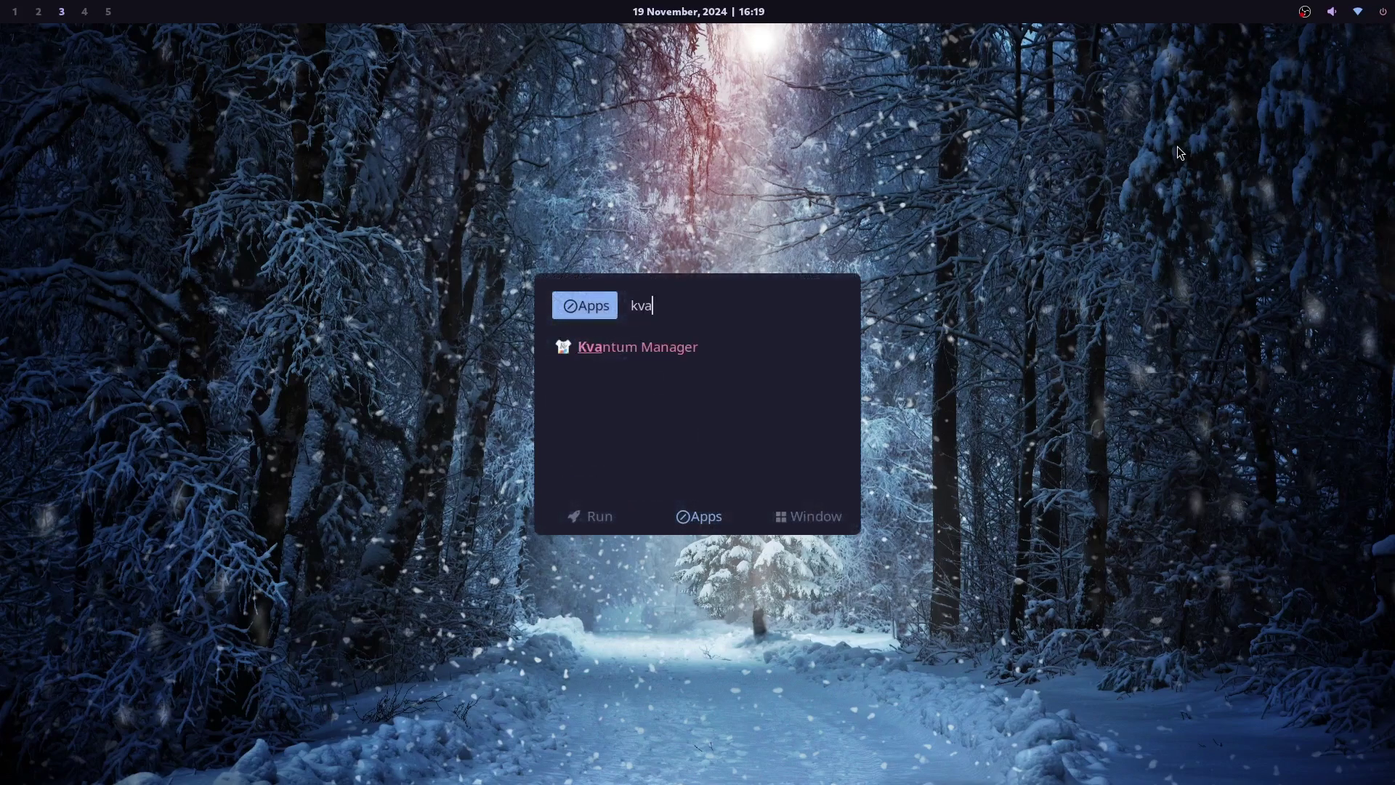
key("Return")
left_click(81, 119)
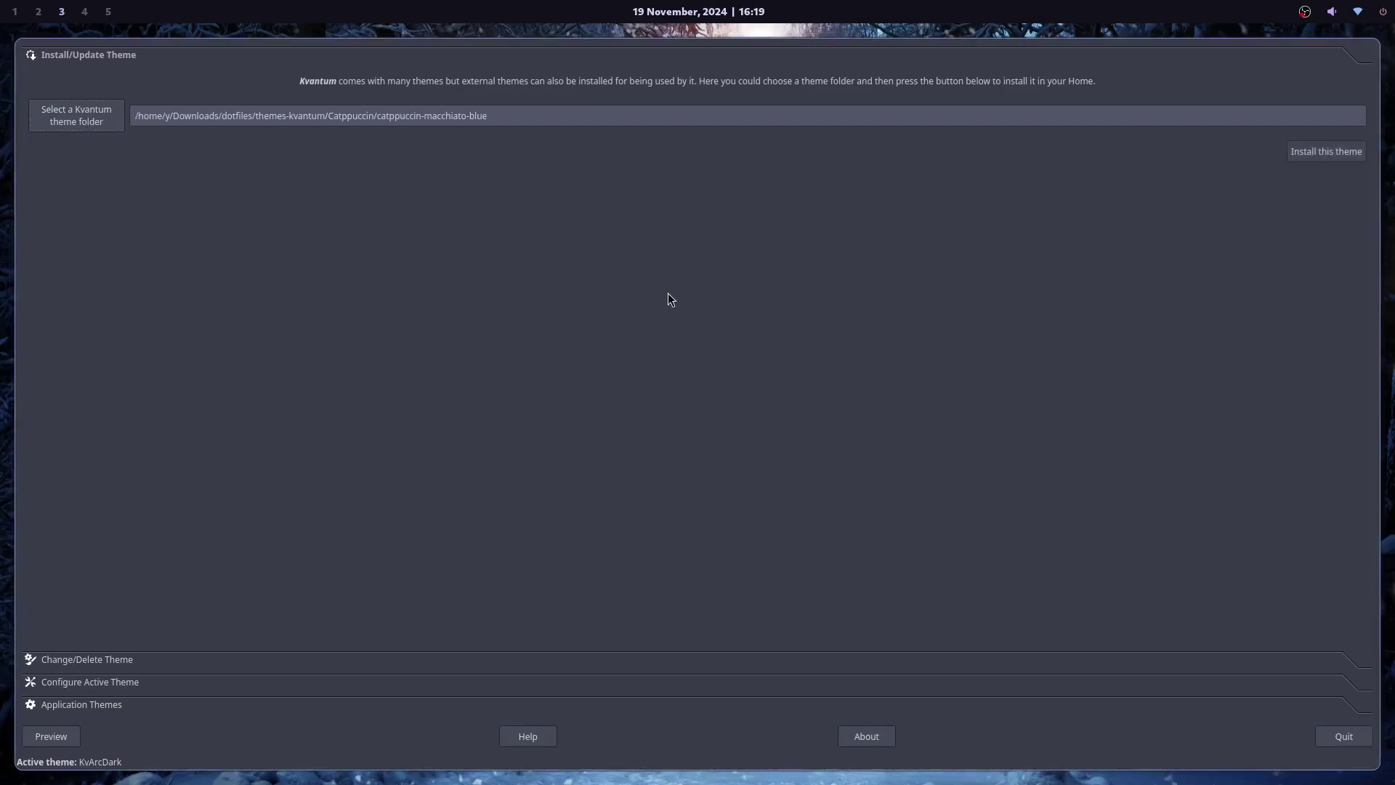
left_click(1327, 154)
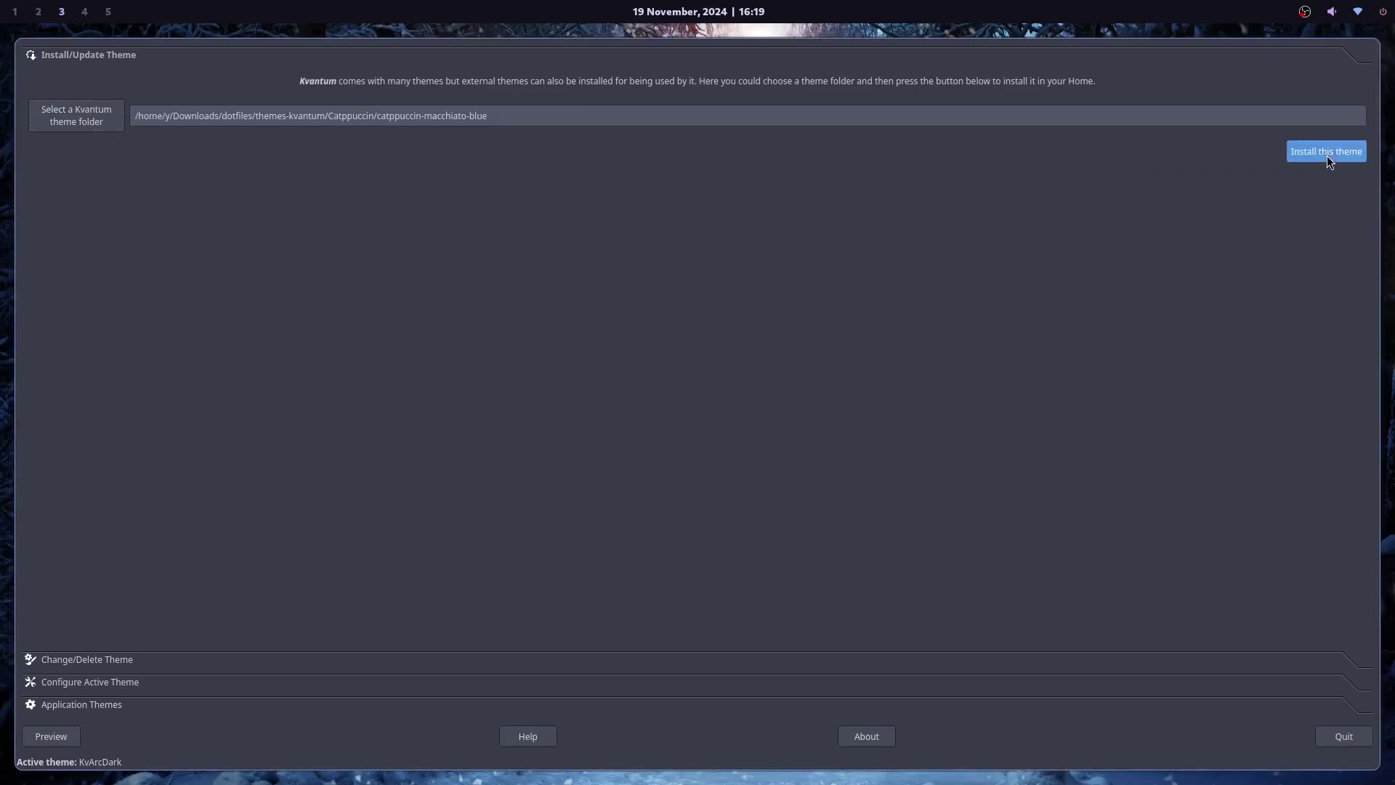
Activate catppuccin-macchiato-blue, preview it, then open Configure Active Theme
left_click(102, 661)
left_click(436, 108)
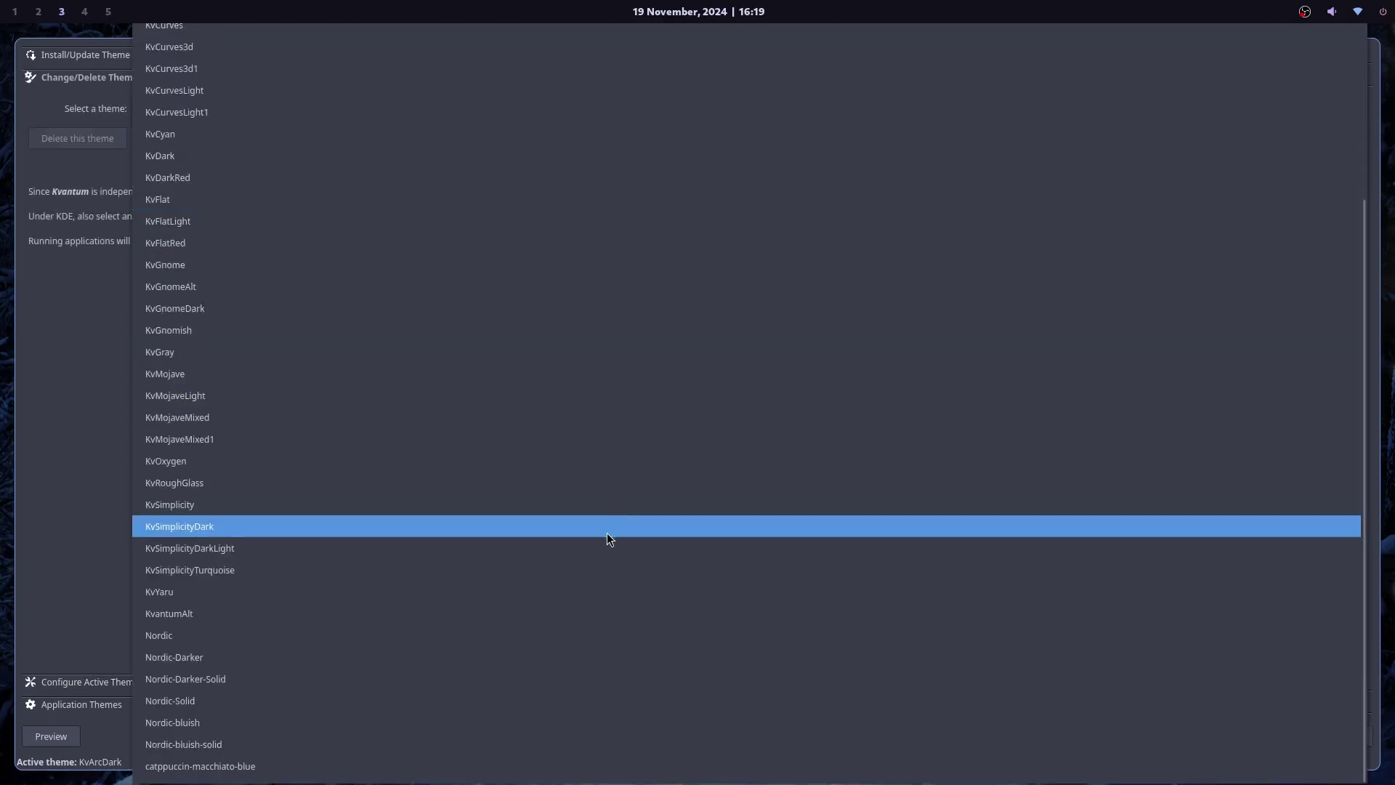
left_click(194, 765)
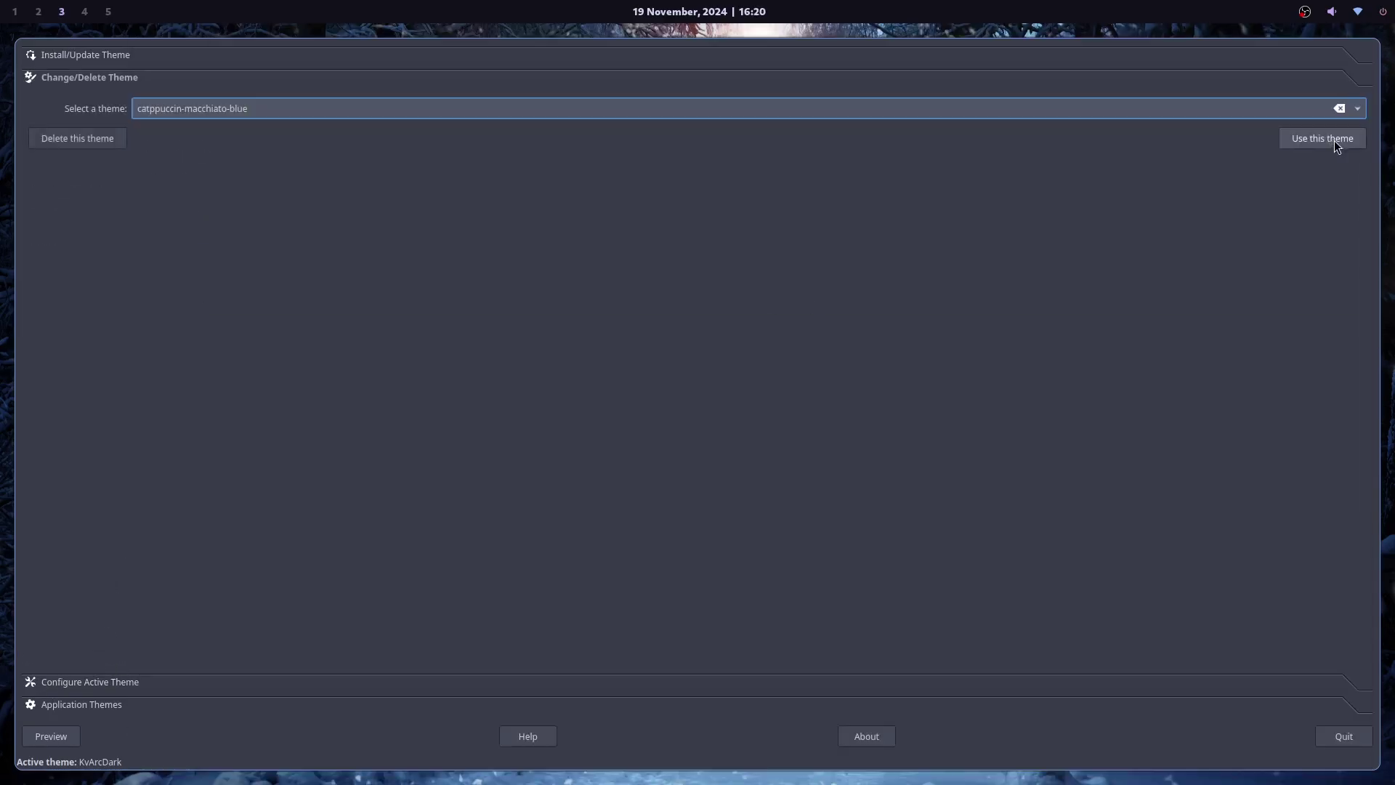
left_click(1335, 140)
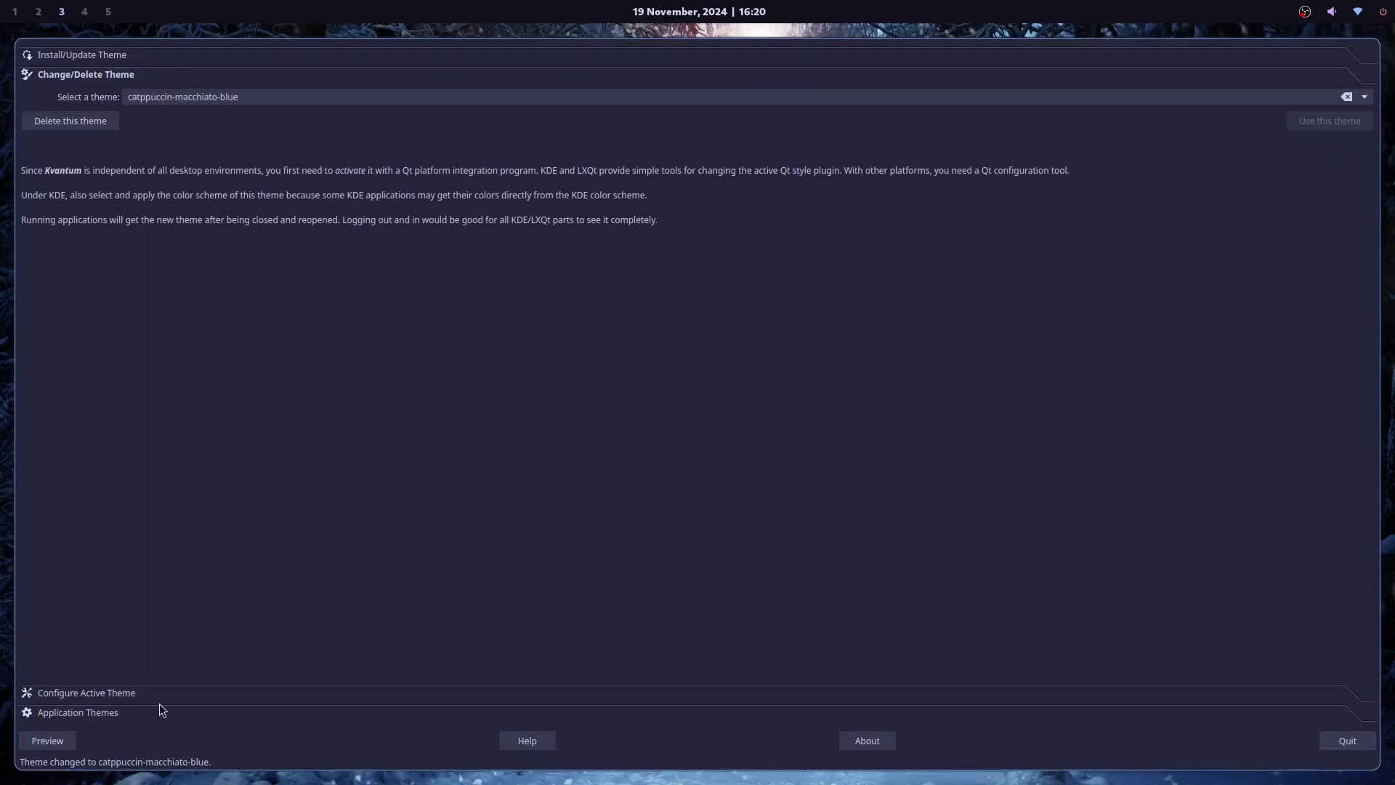
left_click(58, 741)
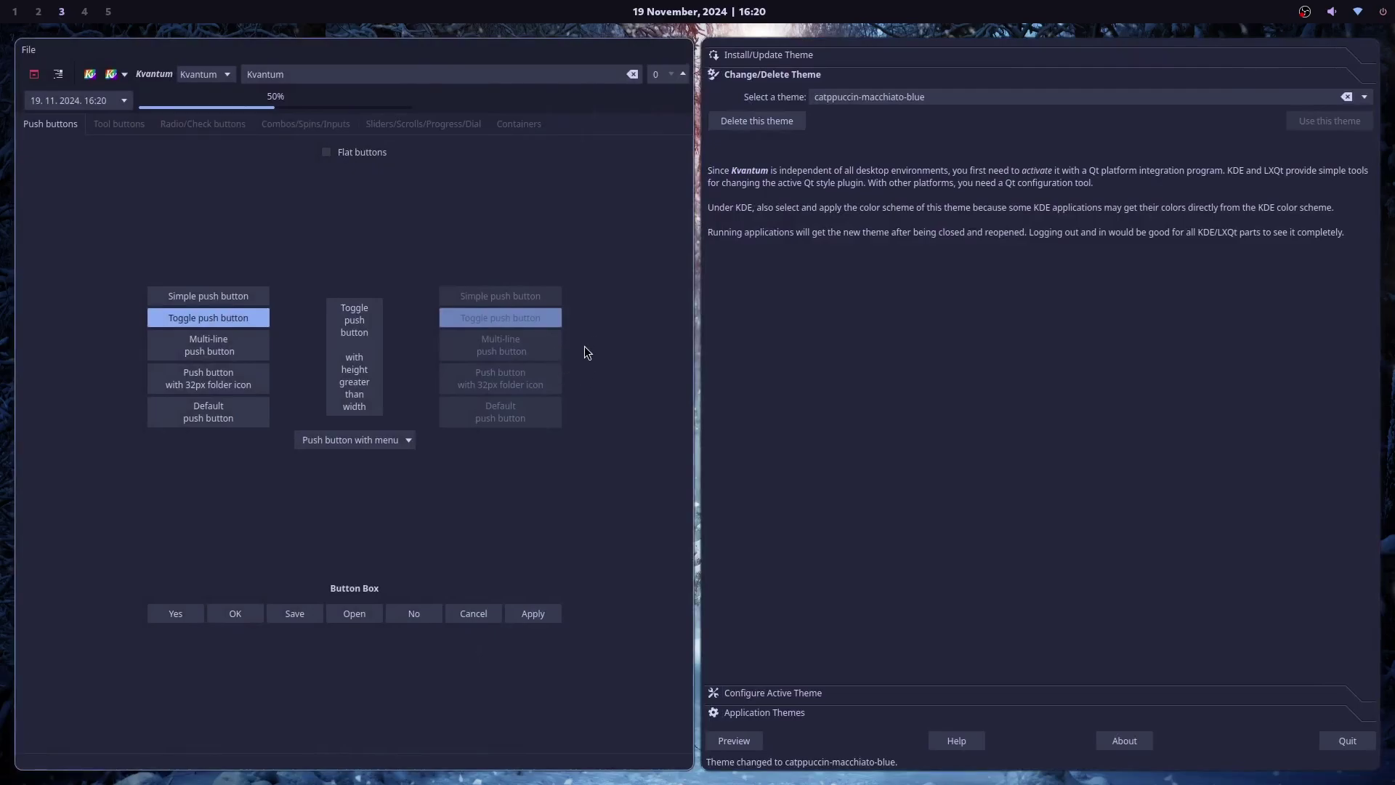
key("ctrl+q")
left_click(82, 694)
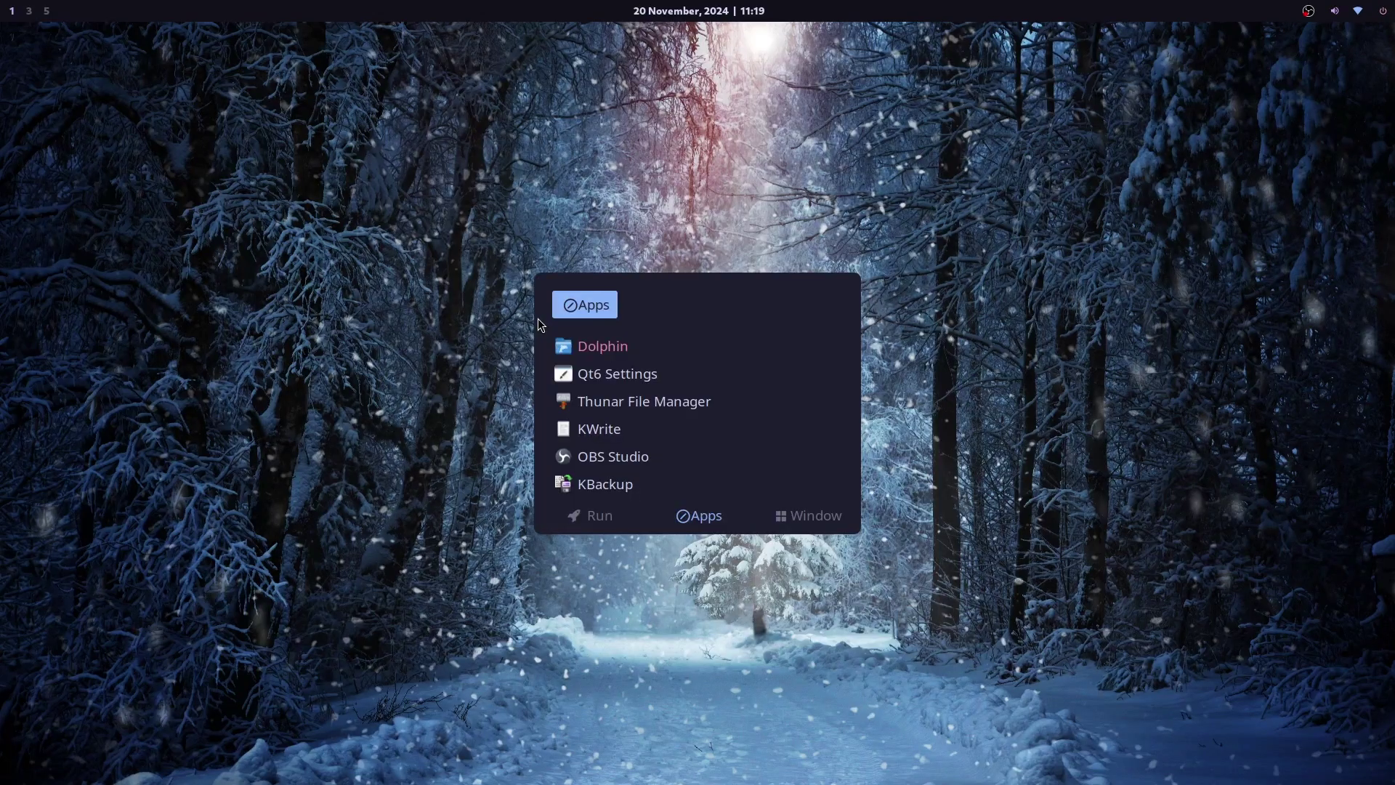
Launch Dolphin, then select the ColorScheme=catppucin-mocha-blue line under UiSettings in dolphinrc
key("Return")
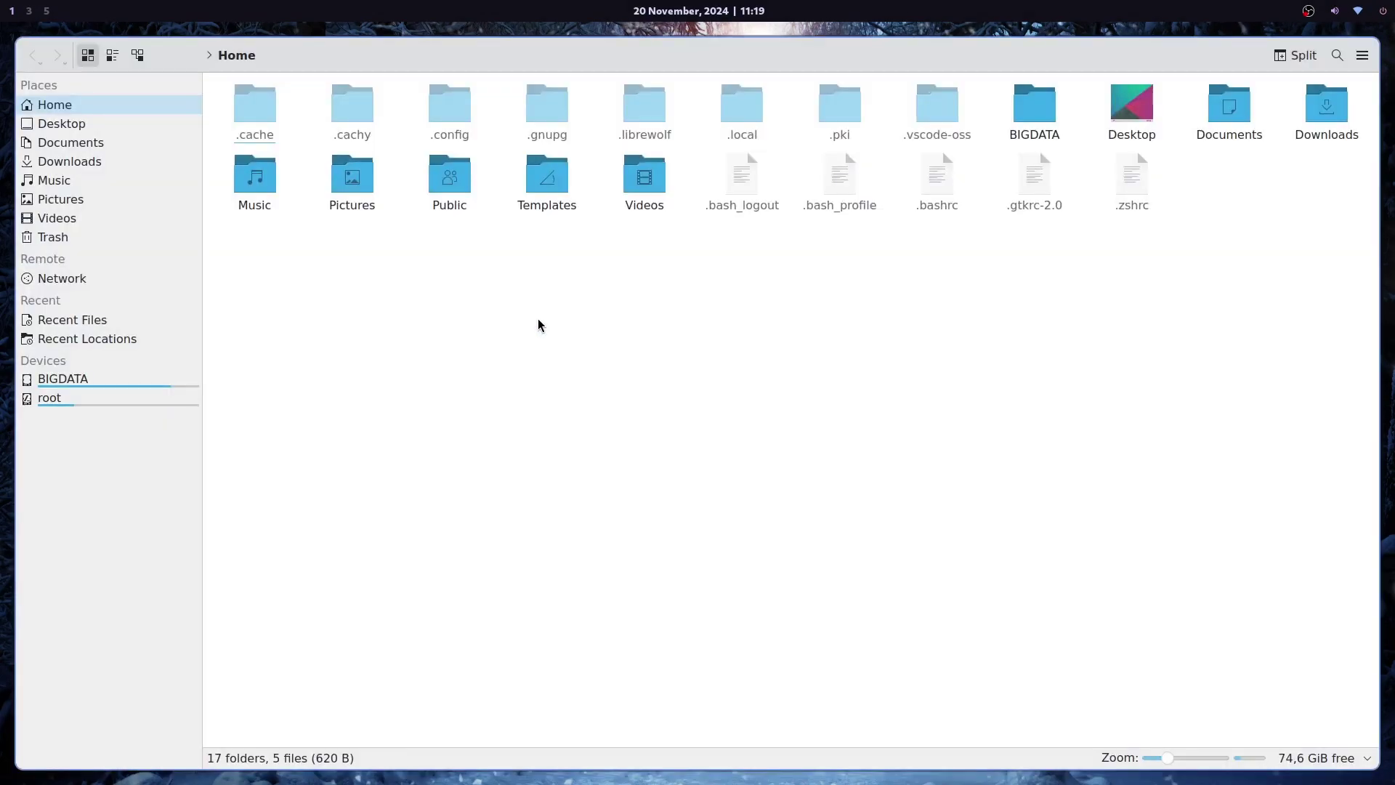
key("super+3")
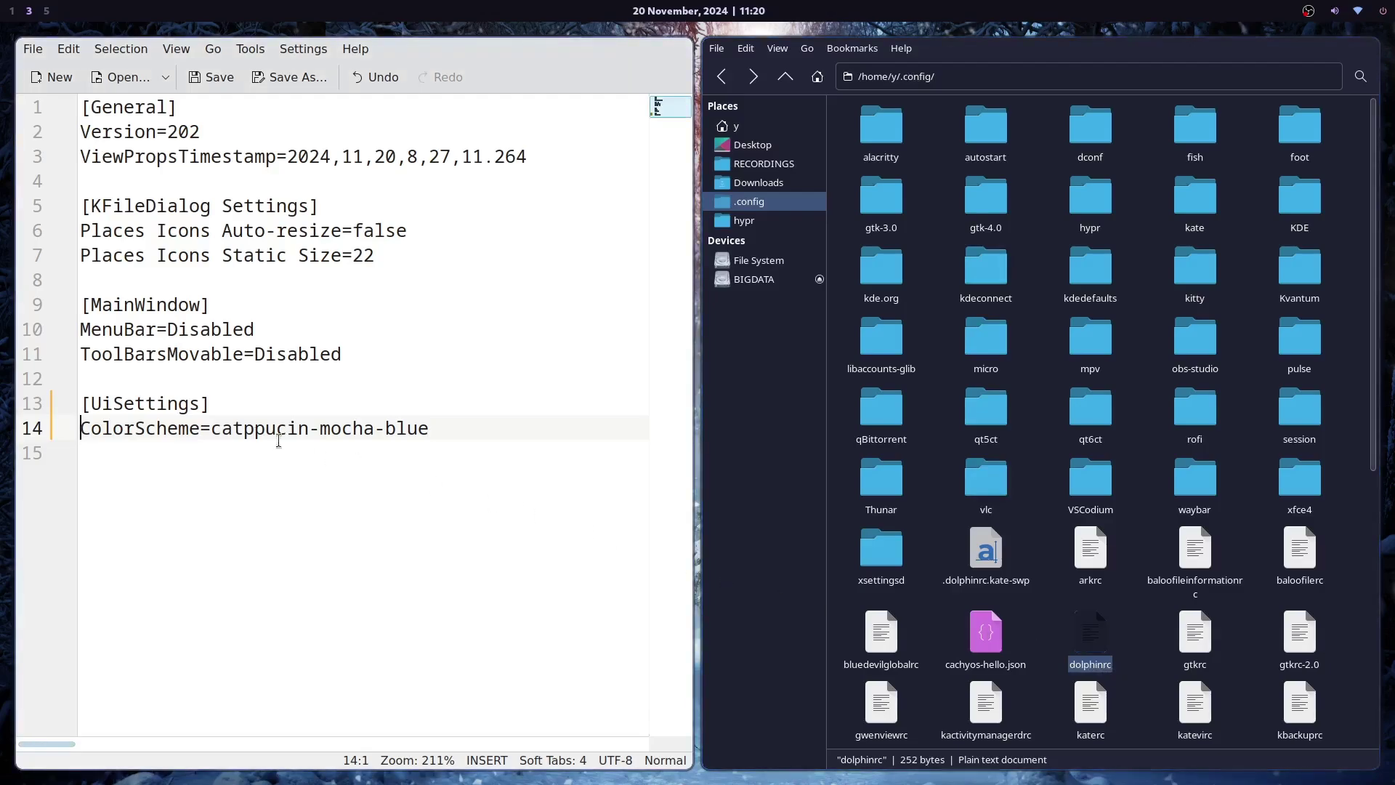
left_click_drag(81, 403, 469, 447)
left_click(438, 434)
key("shift+Home")
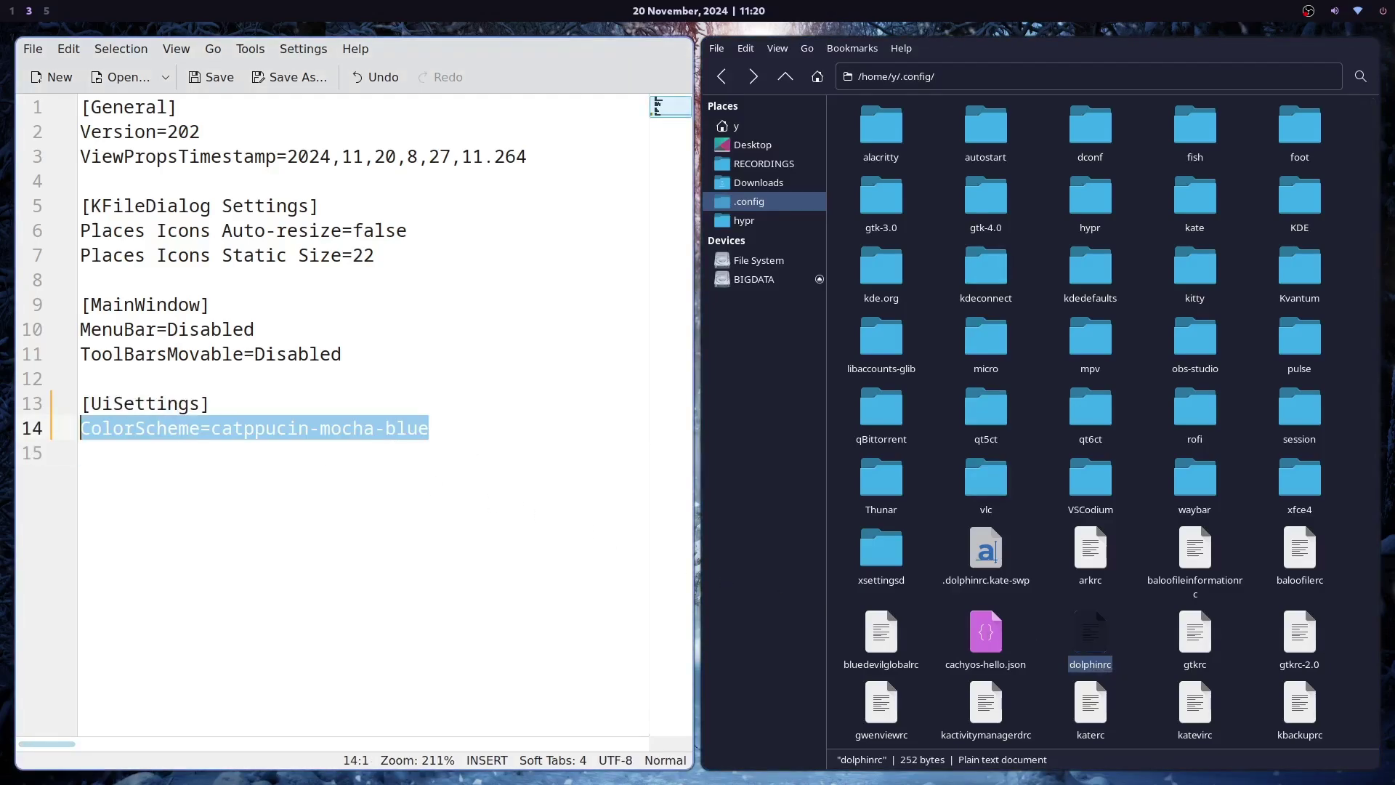
Back on the empty workspace 1, relaunch Dolphin at the Home folder
key("super+1")
key("super+d")
key("Return")
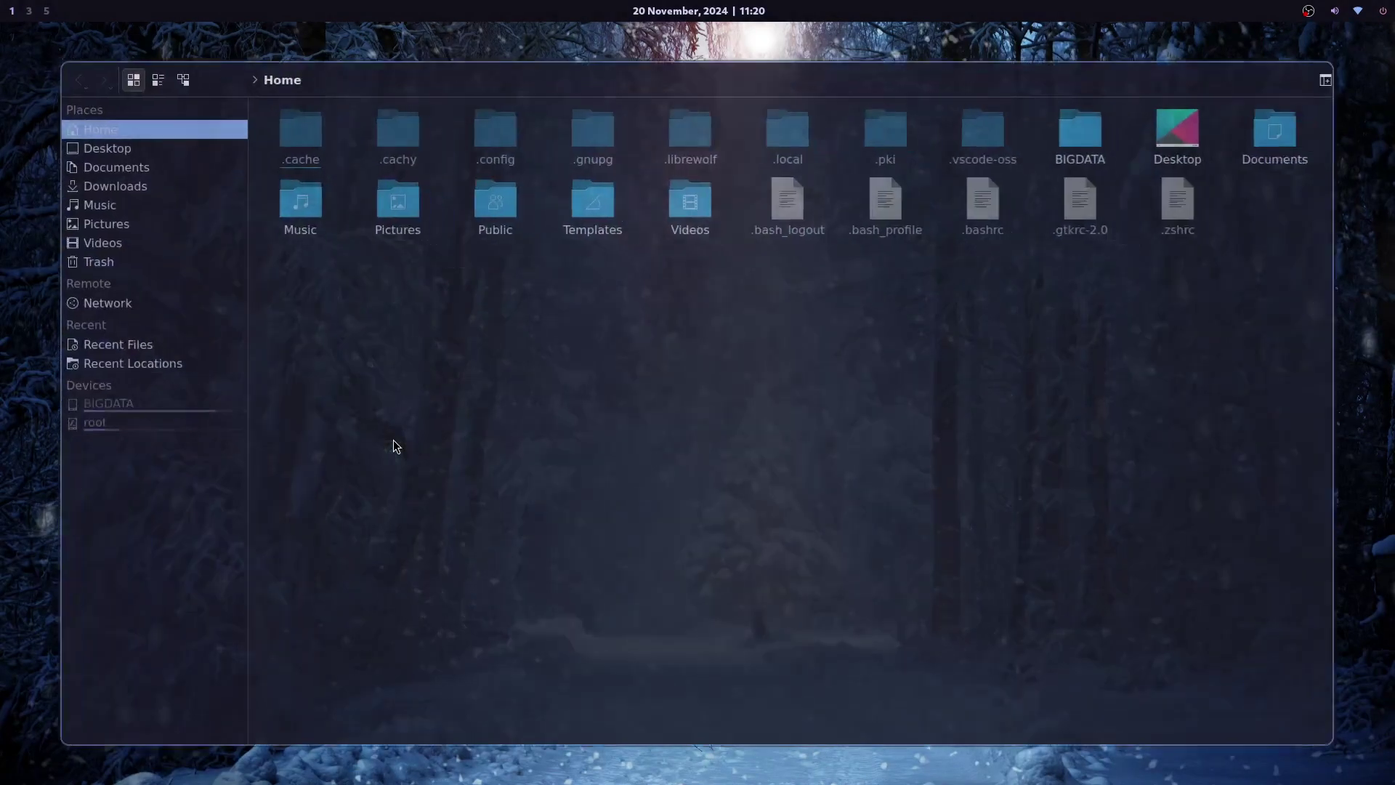
Close Dolphin and launch a new KWrite window via the launcher
key("super+q")
key("super+d")
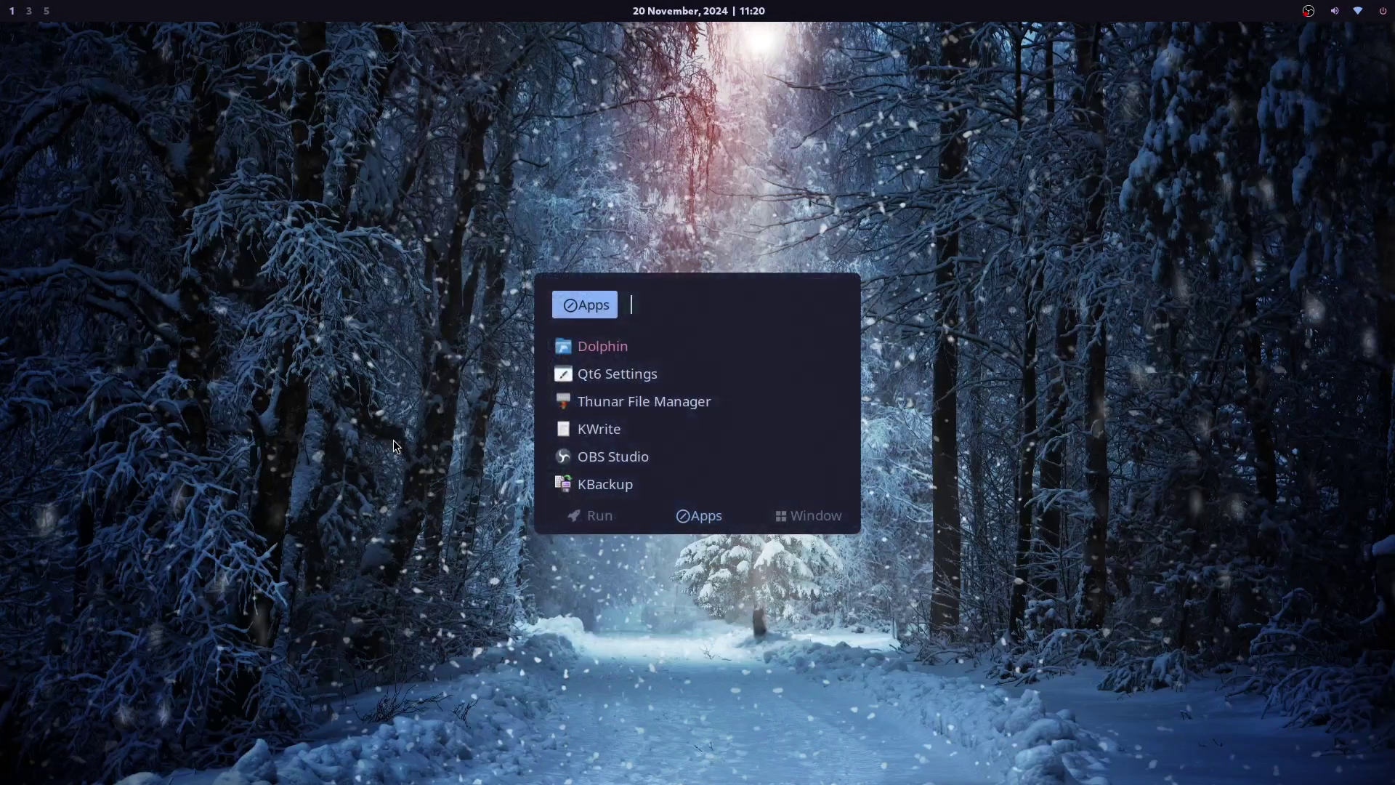
type("kw")
key("Return")
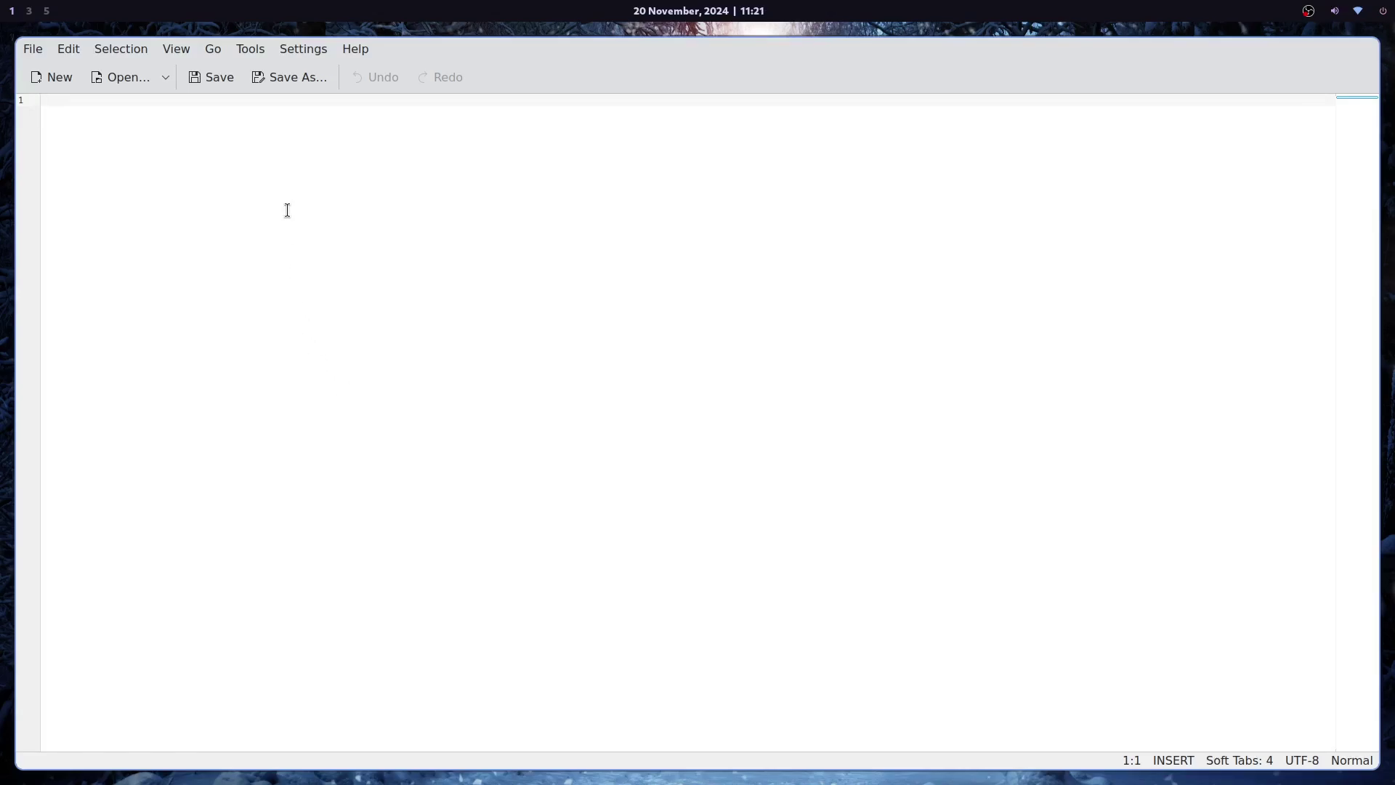
Set KWrite's application style to kvantum
left_click(310, 50)
mouse_move(325, 75)
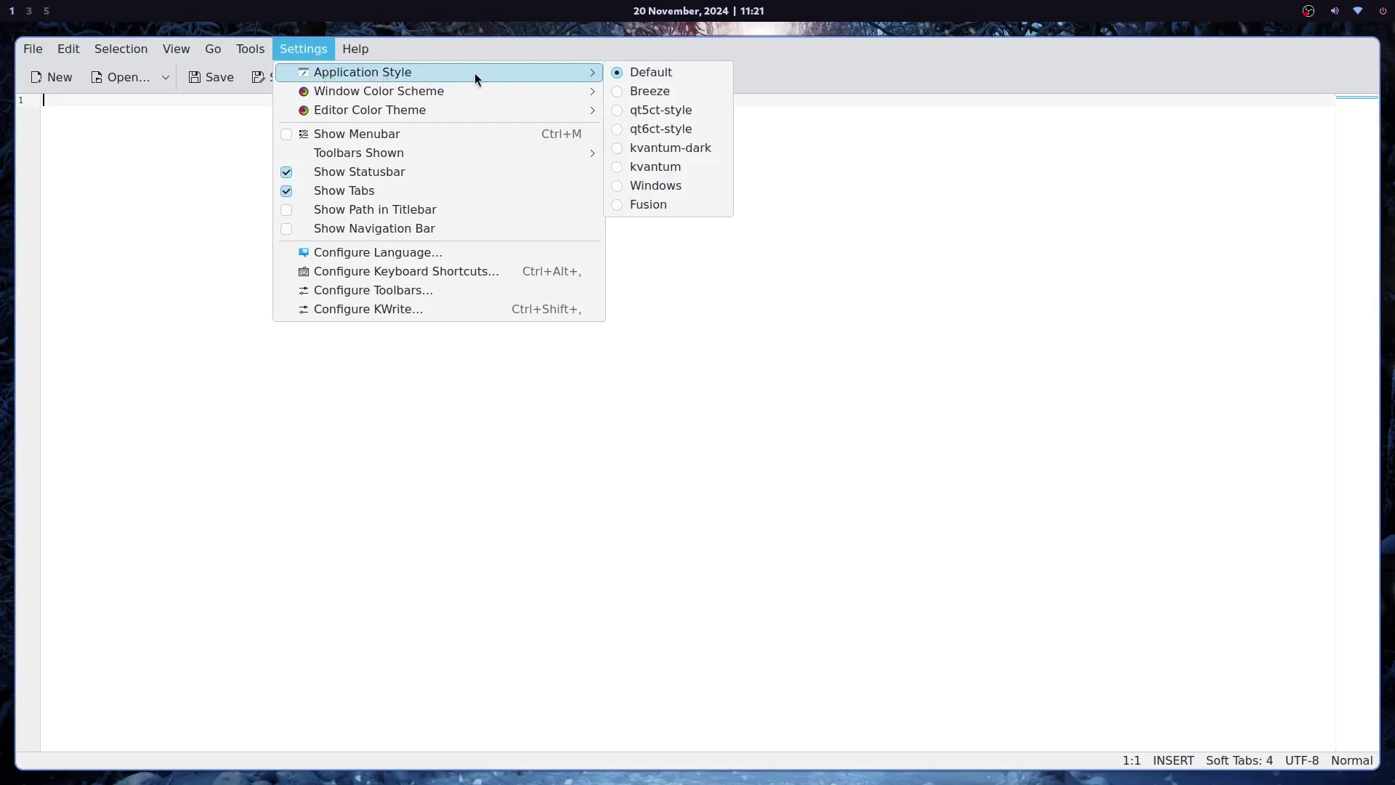
left_click(671, 168)
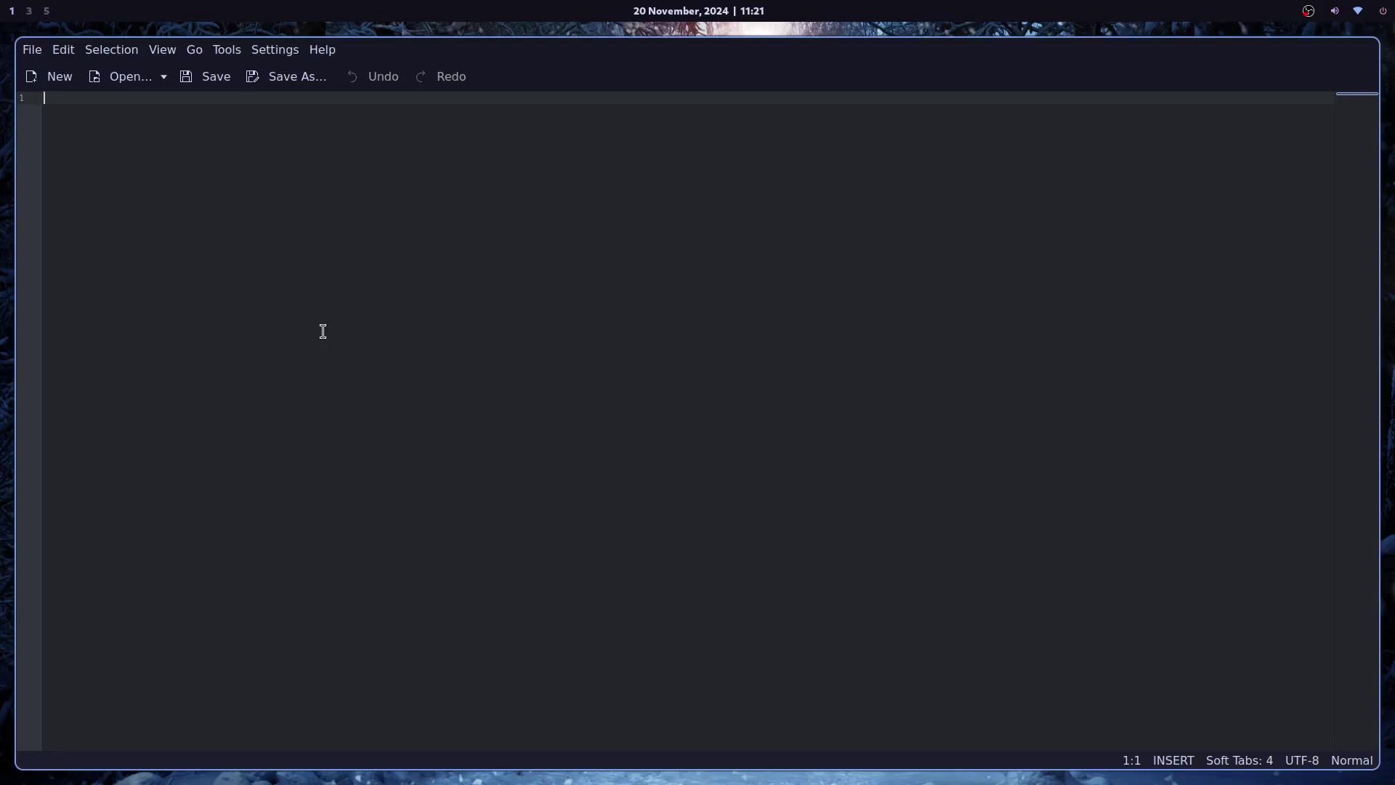
left_click(275, 50)
mouse_move(465, 76)
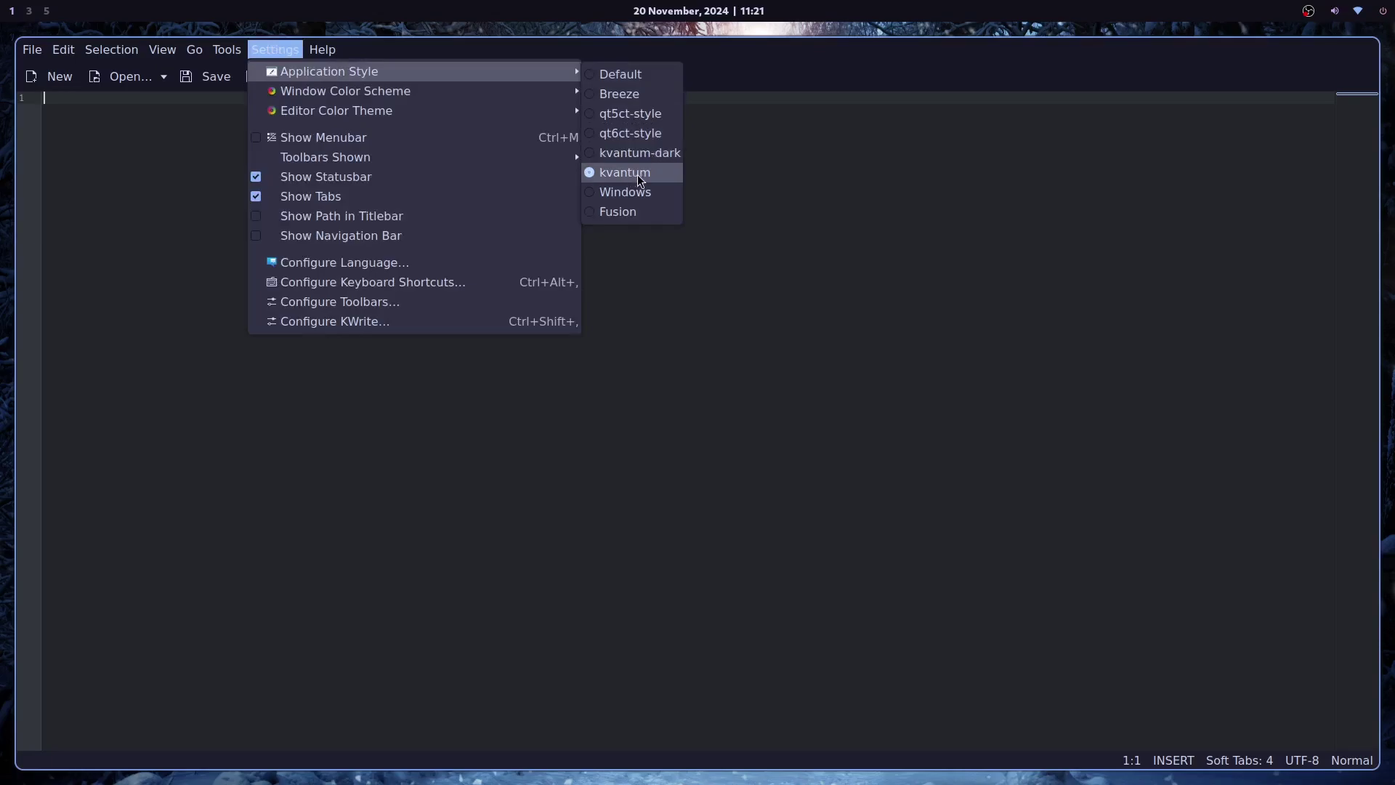
key("Escape")
key("Escape")
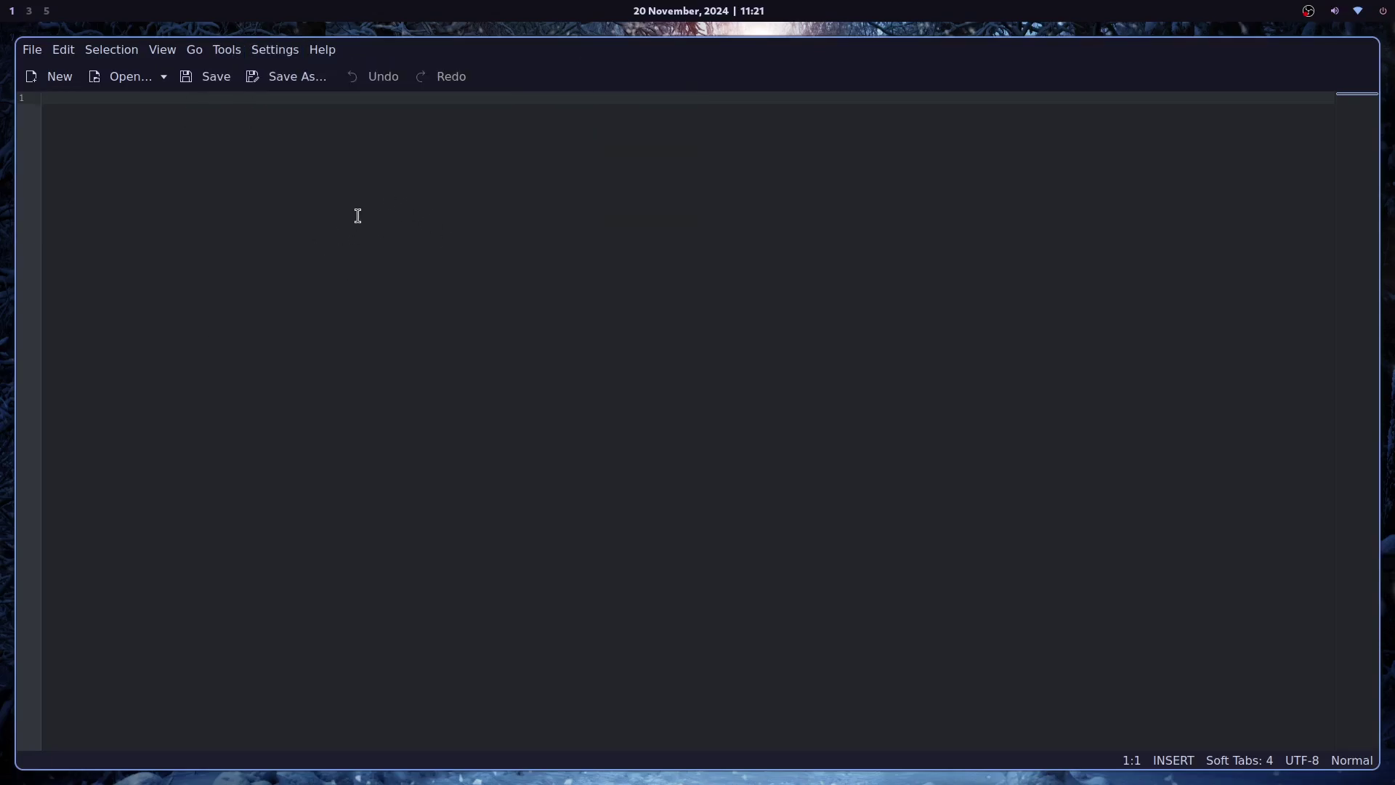
Apply the Tokyo Night editor colour theme, then close the modified test document
left_click(286, 49)
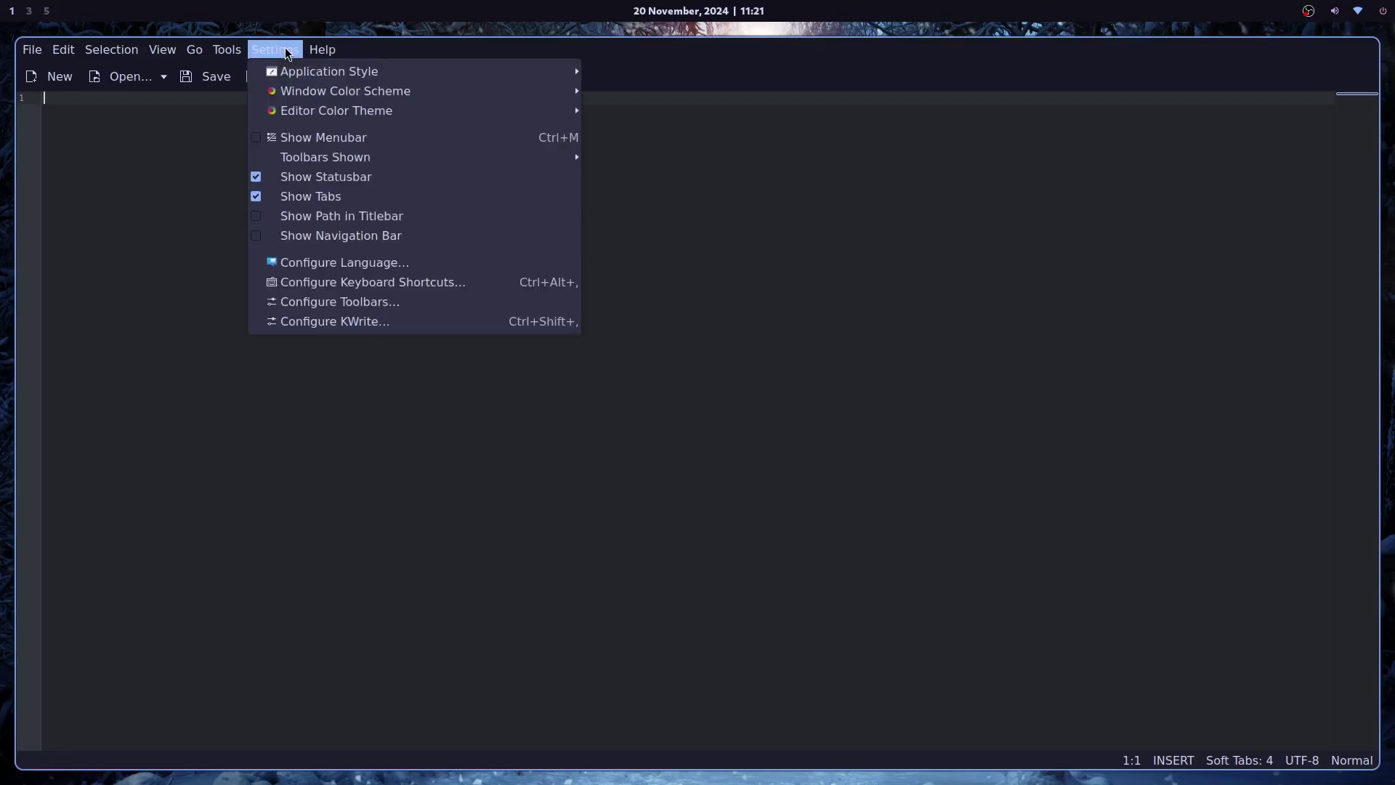
mouse_move(308, 117)
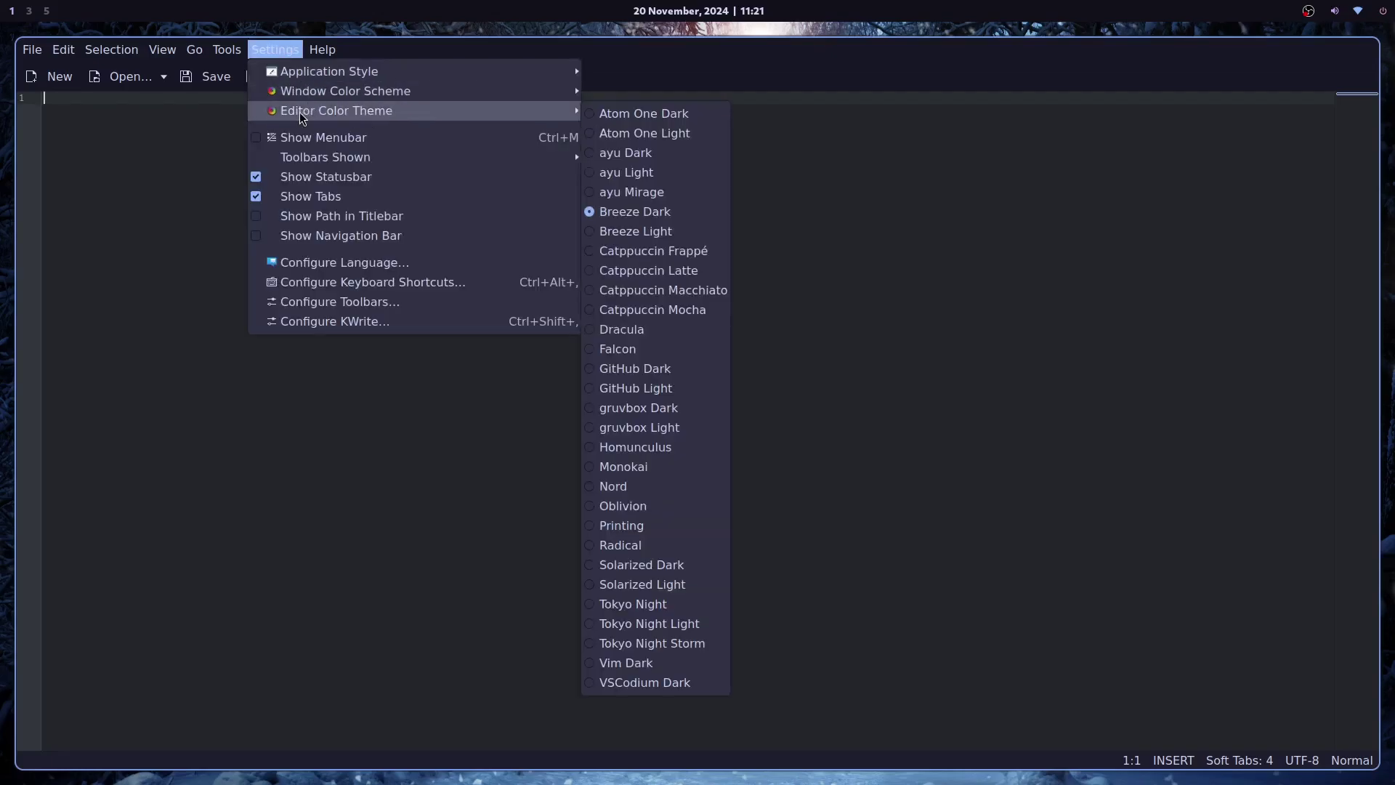
left_click(641, 605)
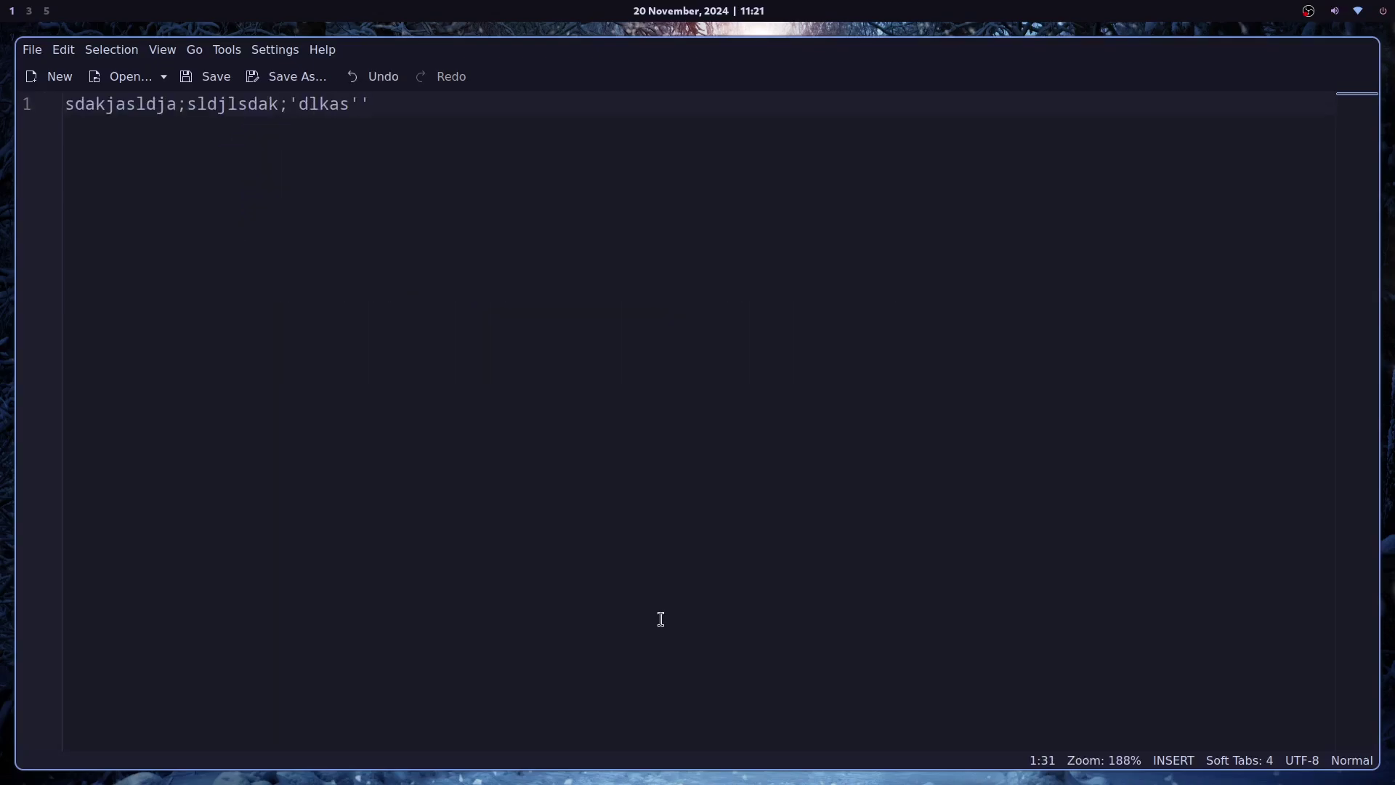
key("ctrl+w")
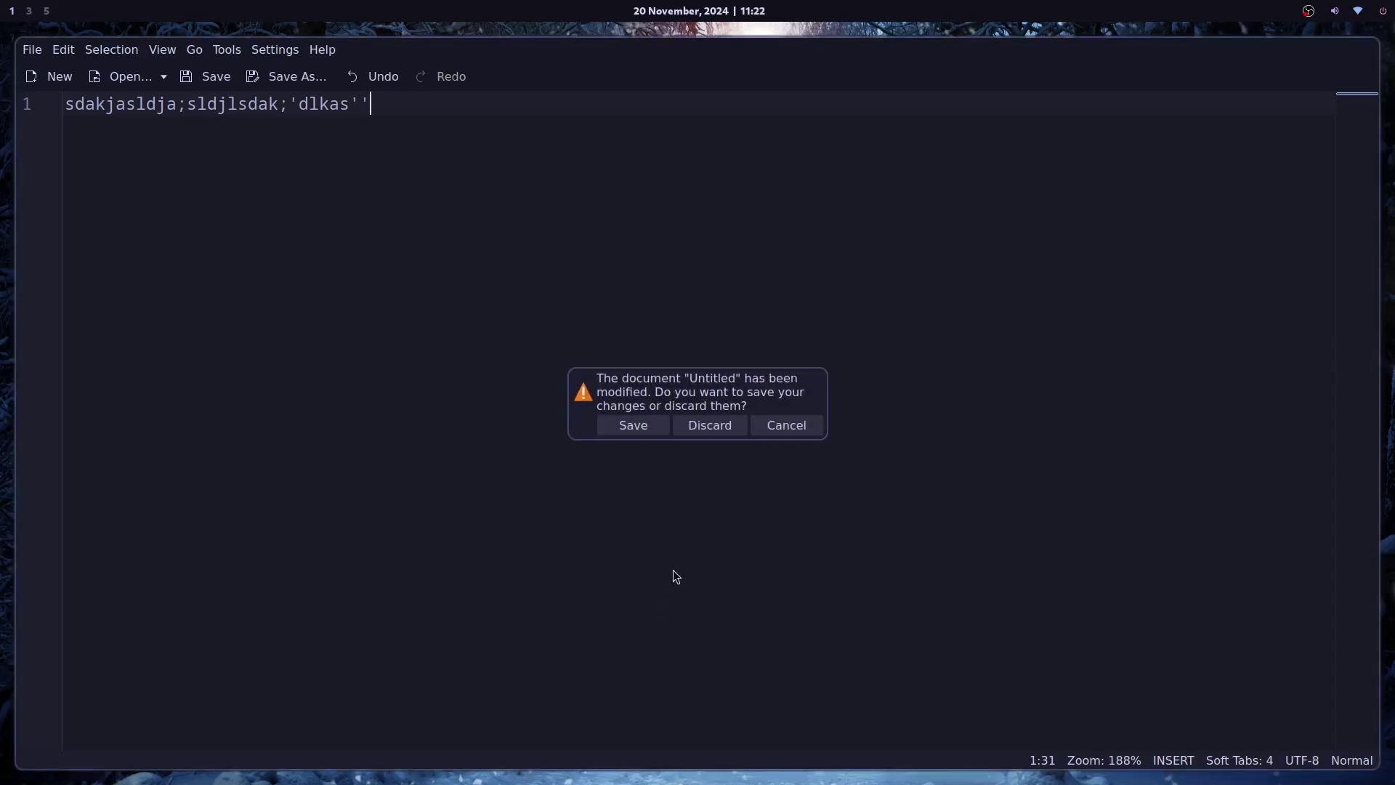
Discard the unsaved test text and relaunch KWrite with 'kwr'
left_click(709, 425)
key("super+d")
type("kwr")
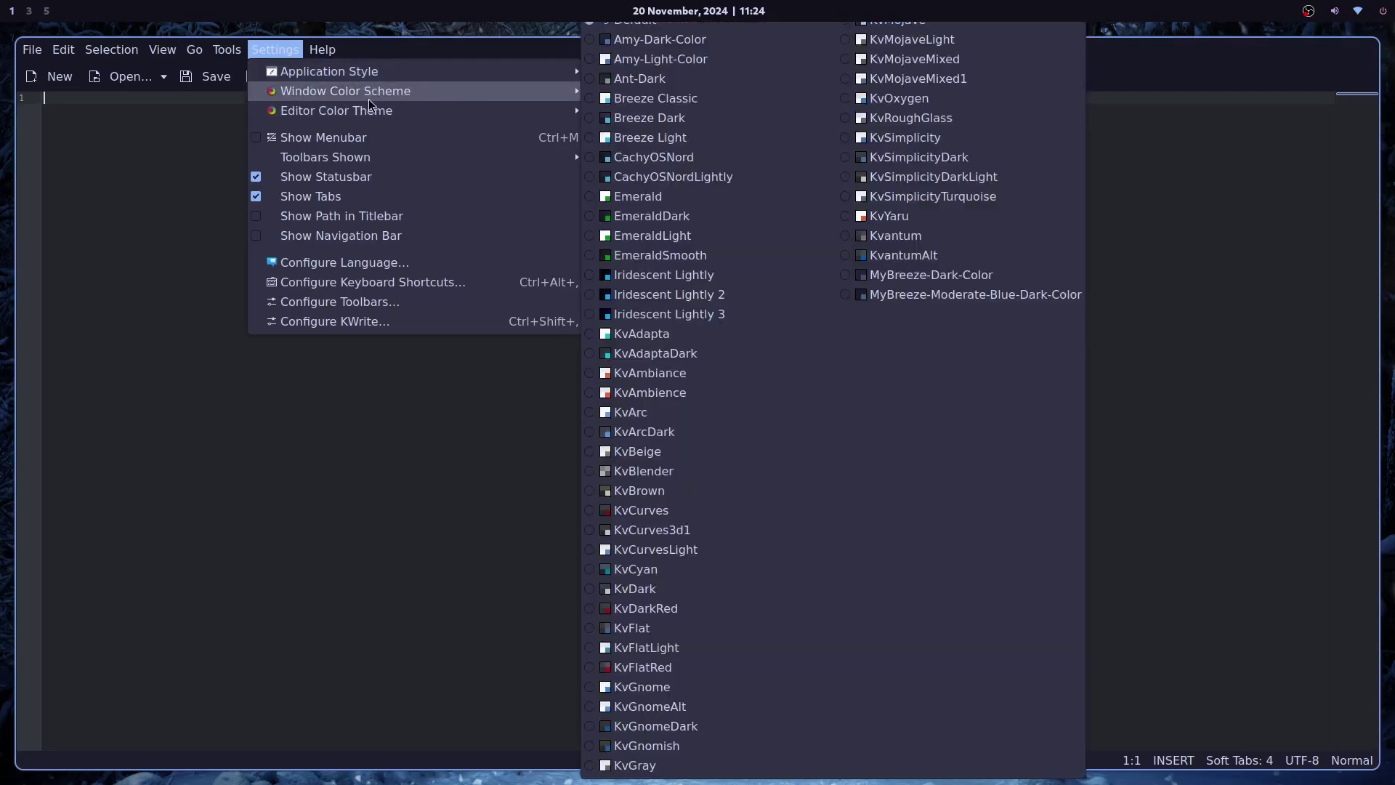
Switch the editor to a dark colour theme and the application style to qt6ct-style
mouse_move(349, 110)
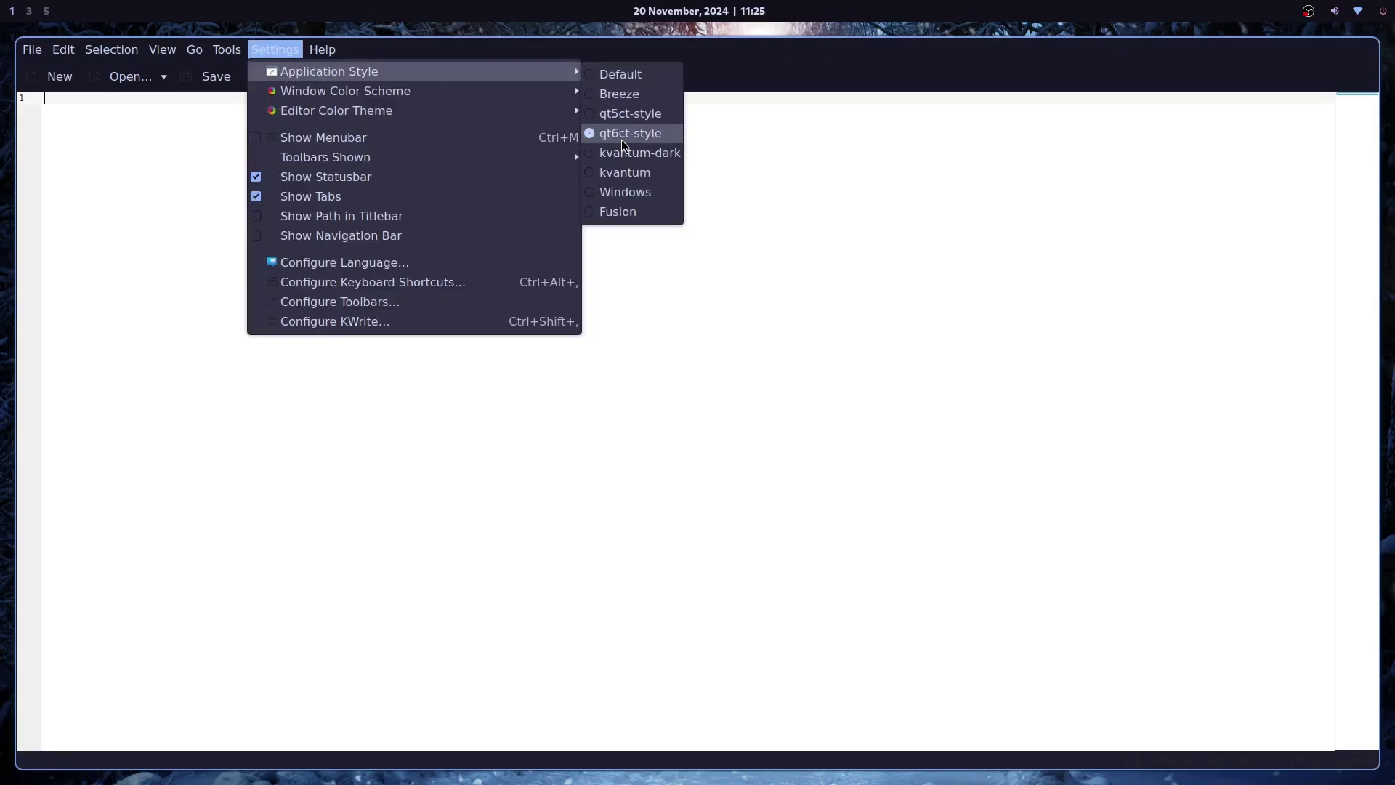
mouse_move(363, 110)
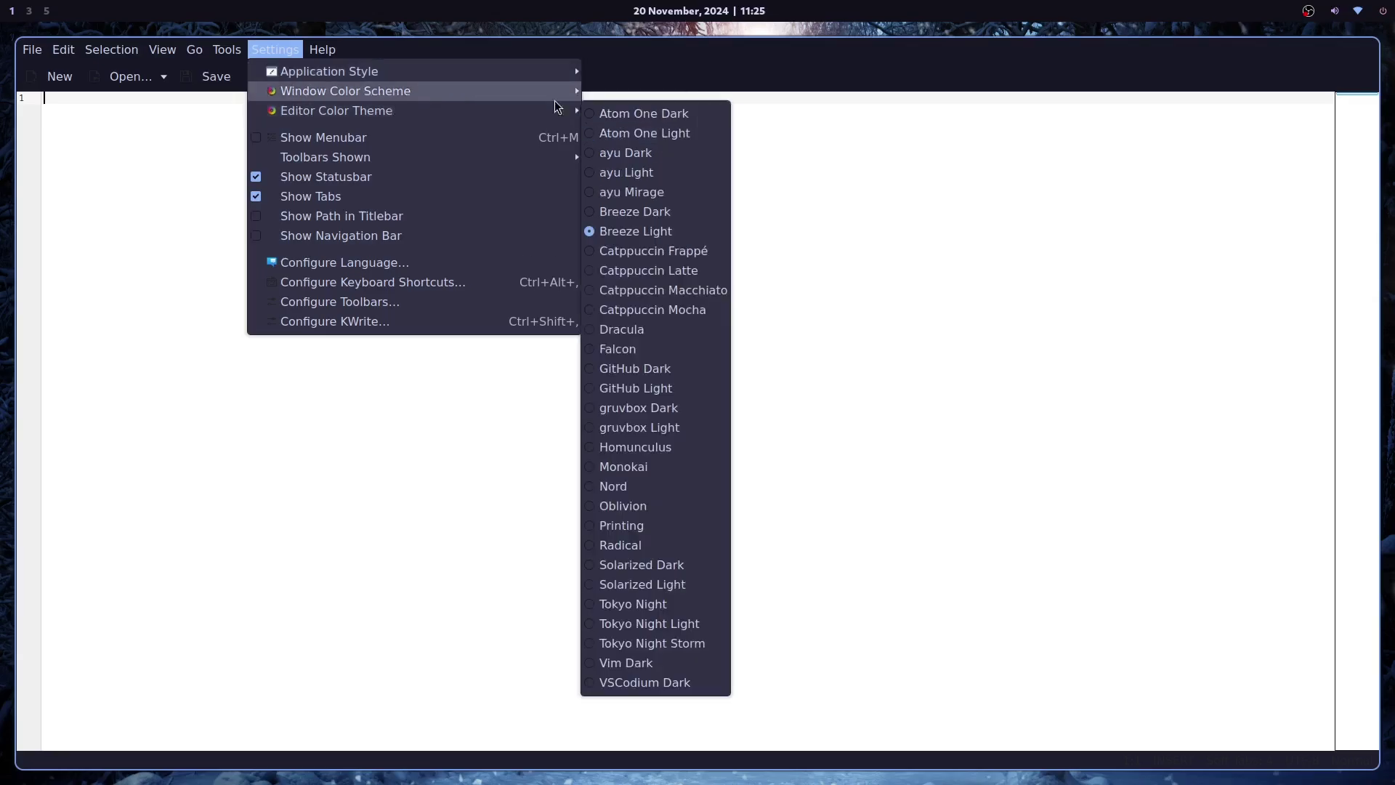
left_click(715, 468)
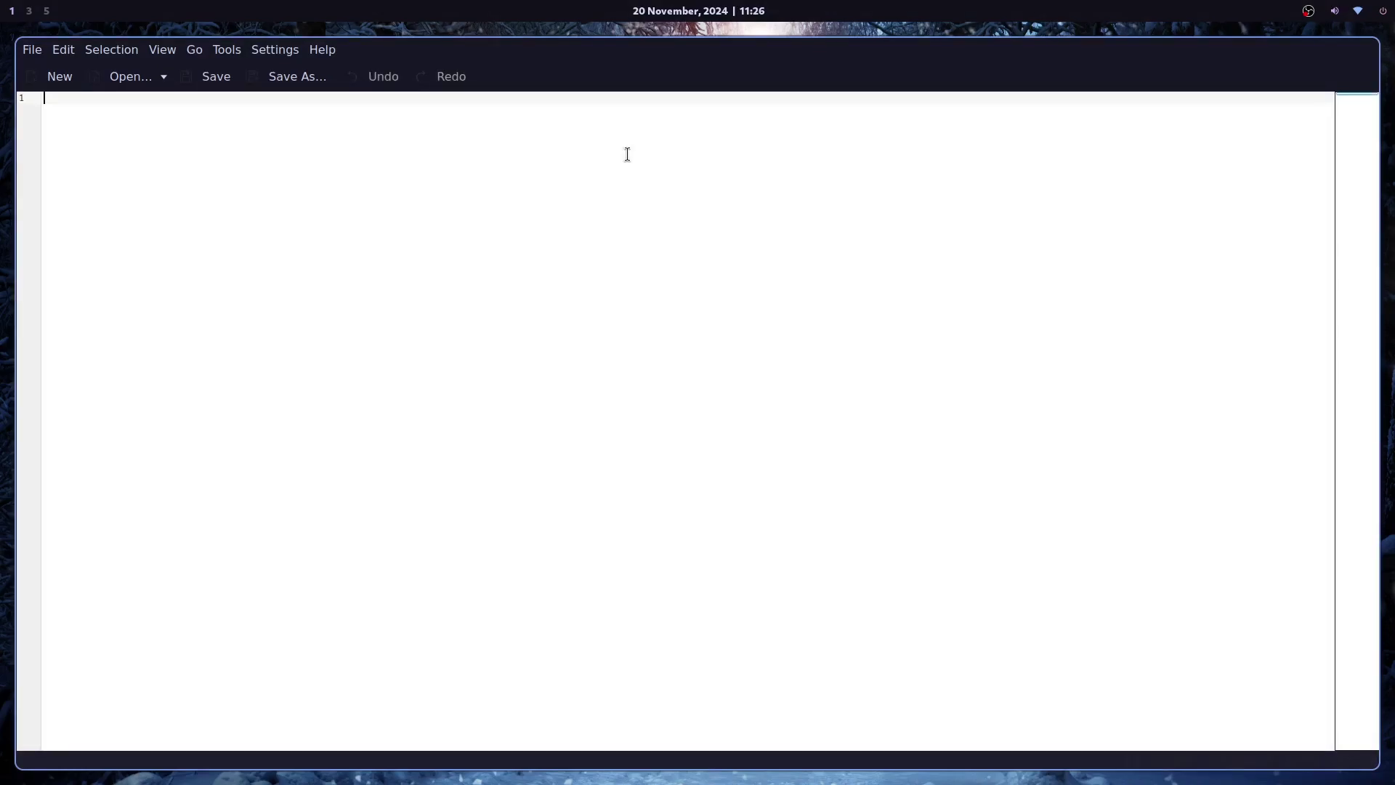
left_click(275, 49)
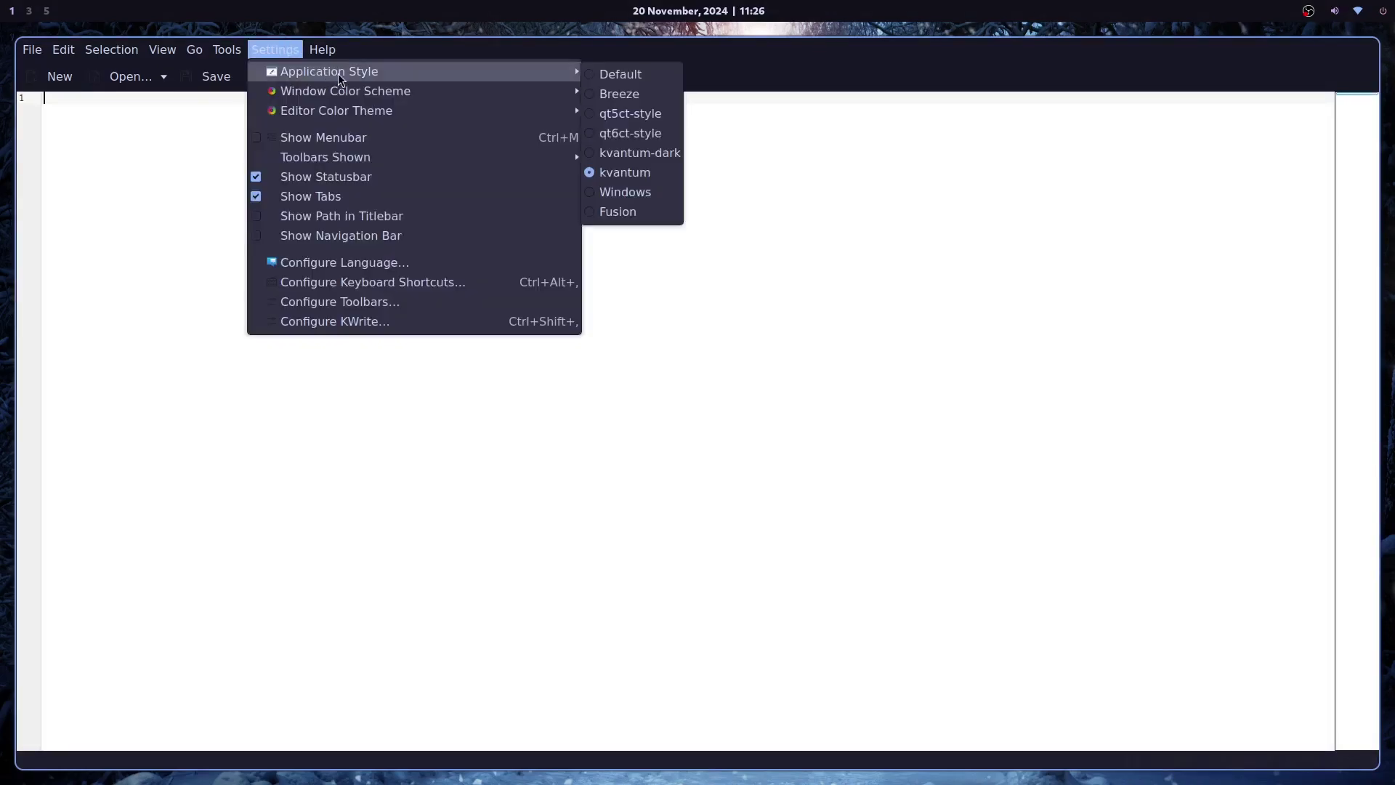
left_click(632, 131)
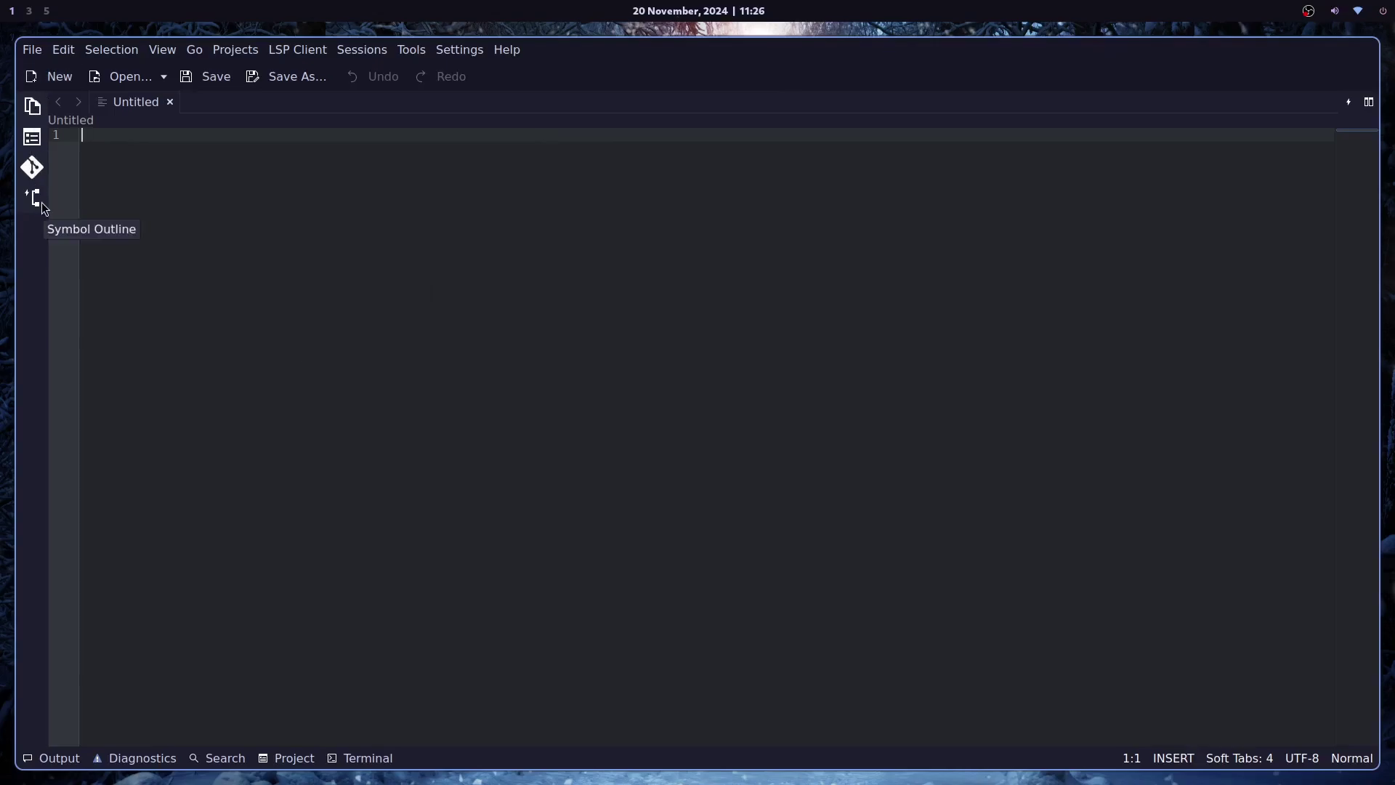
Try the Kvantum window colour scheme, then settle on Amy-Dark-Color
left_click(460, 49)
mouse_move(591, 92)
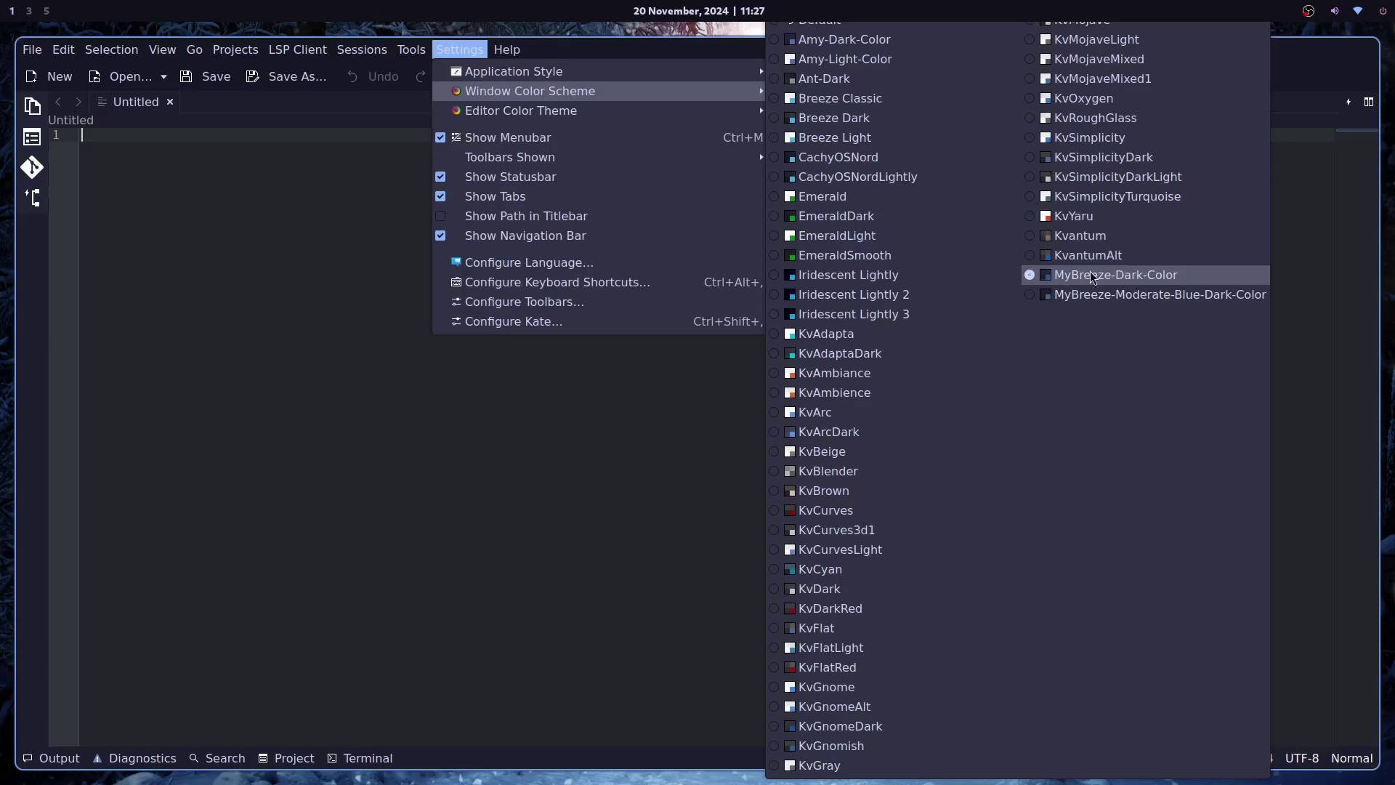
left_click(1076, 237)
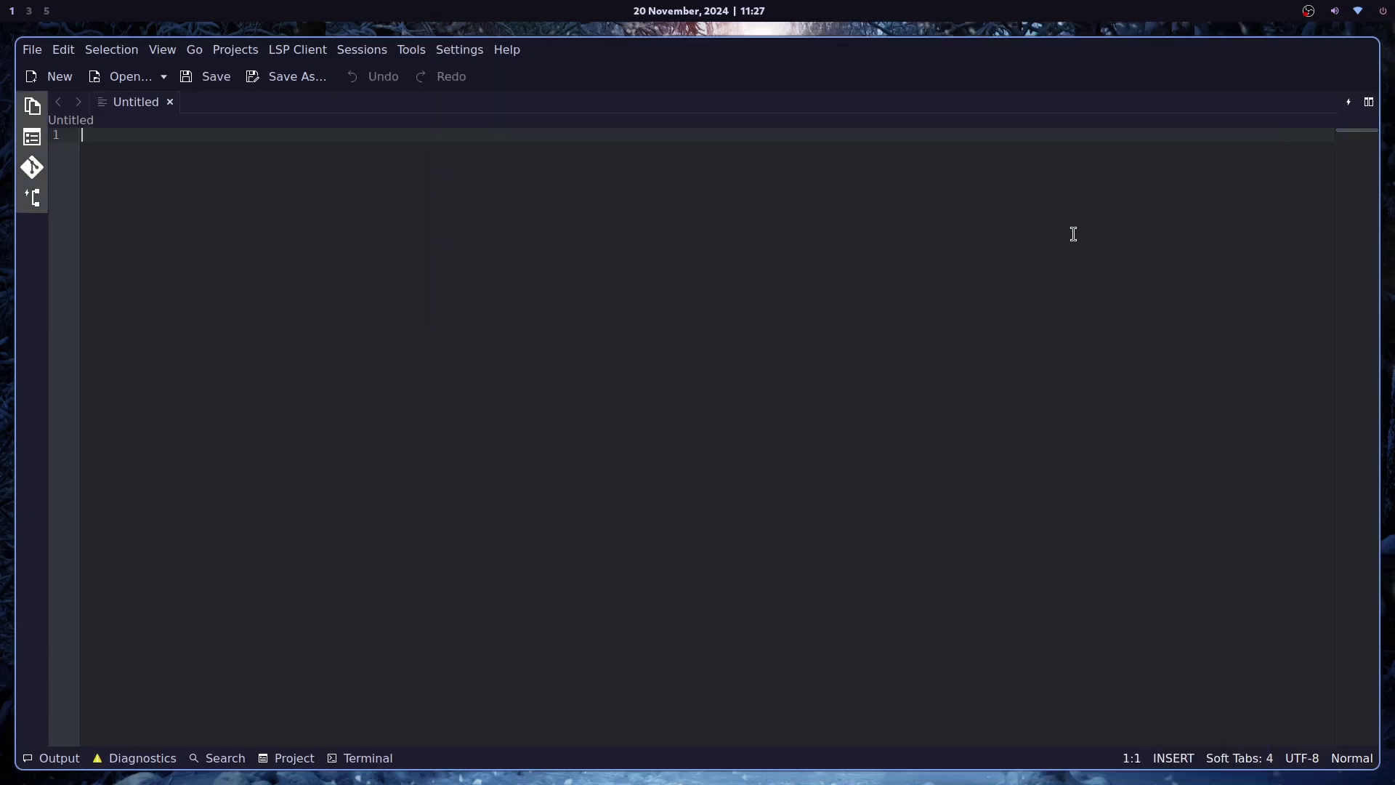
left_click(465, 51)
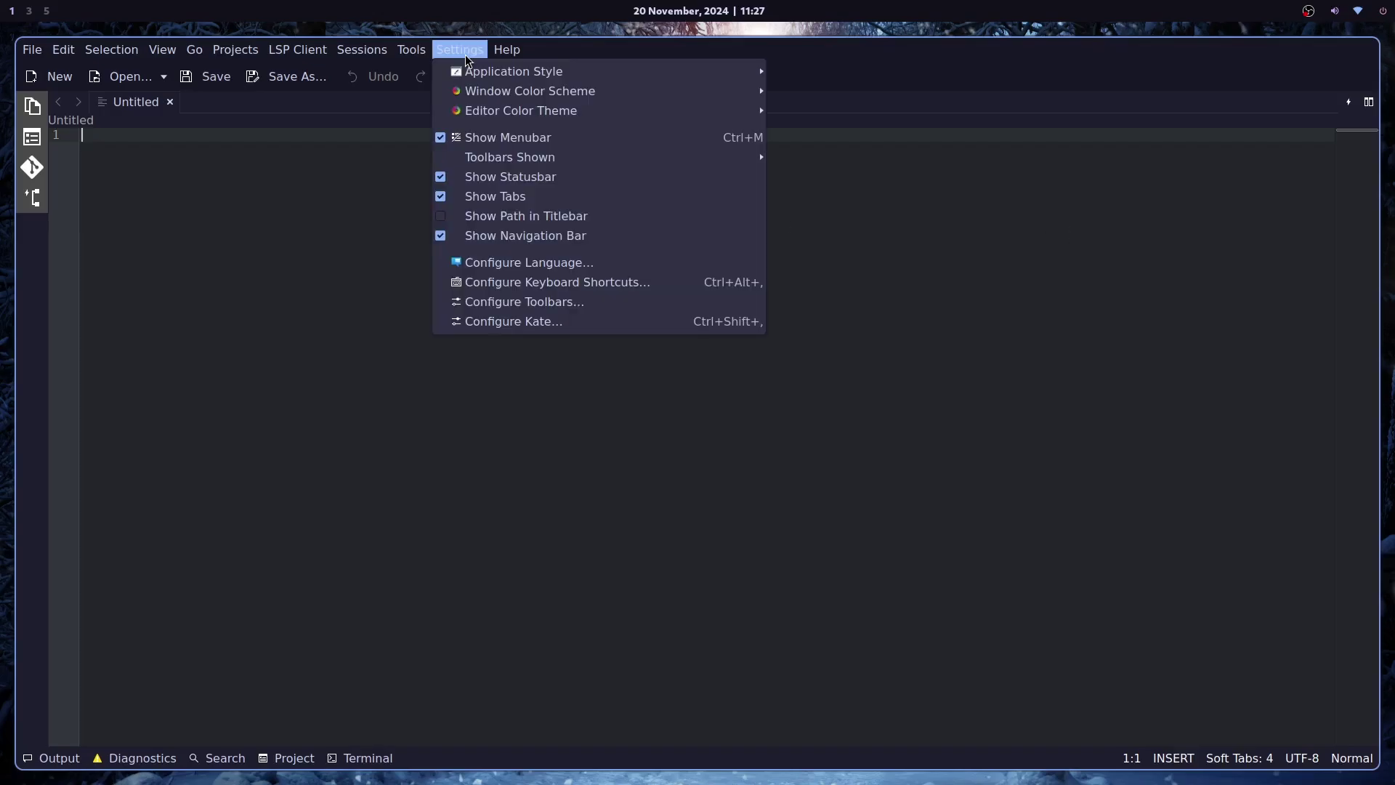
mouse_move(561, 104)
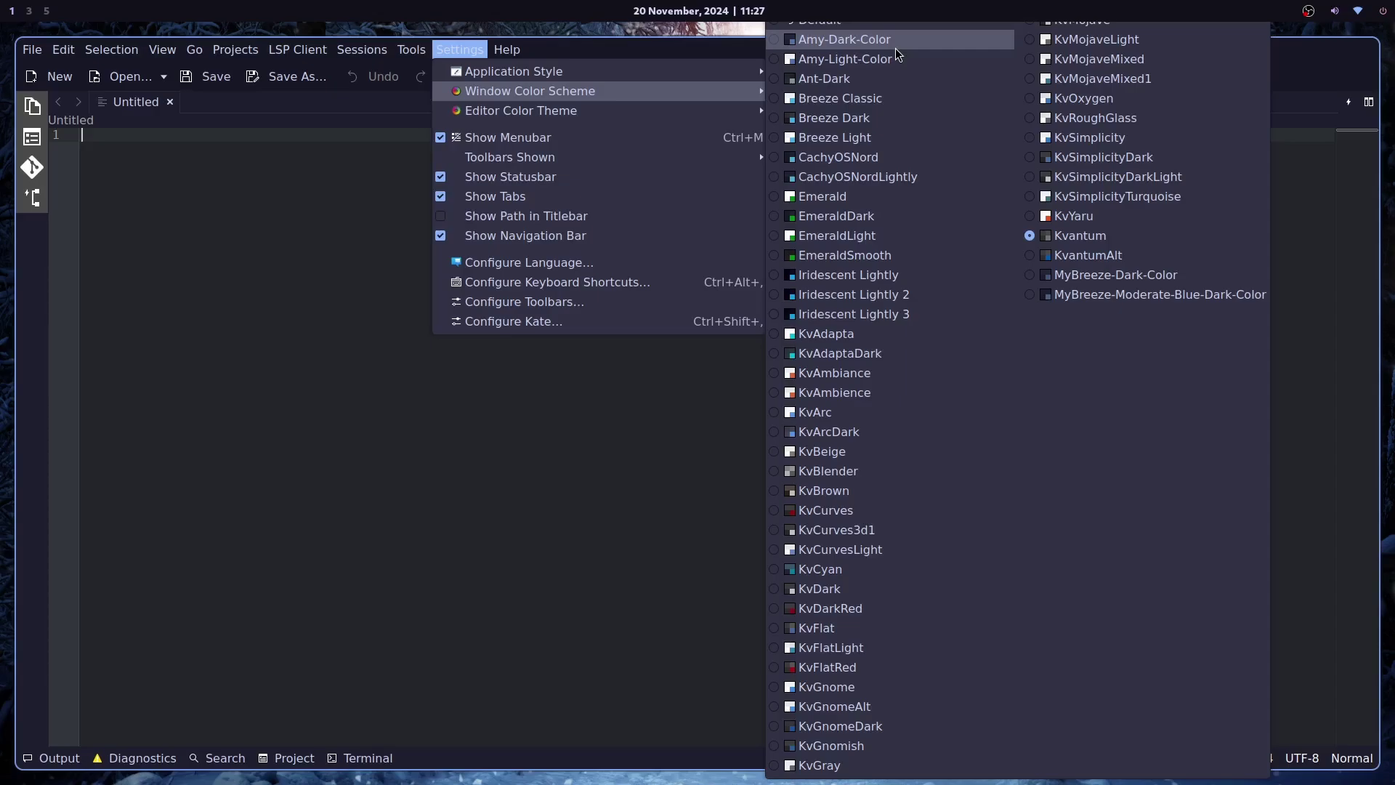
left_click(843, 42)
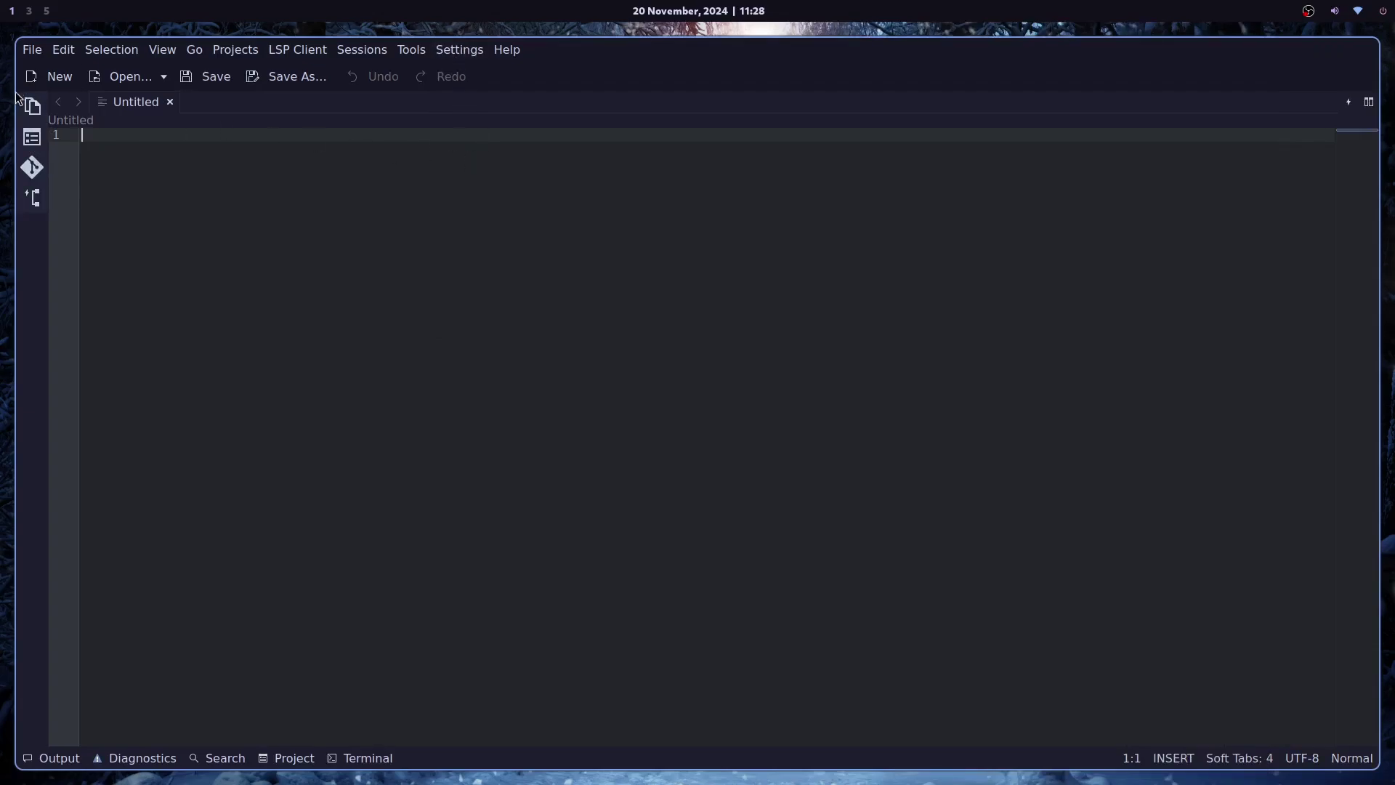
Apply a darker editor colour theme and close Kate
left_click(411, 50)
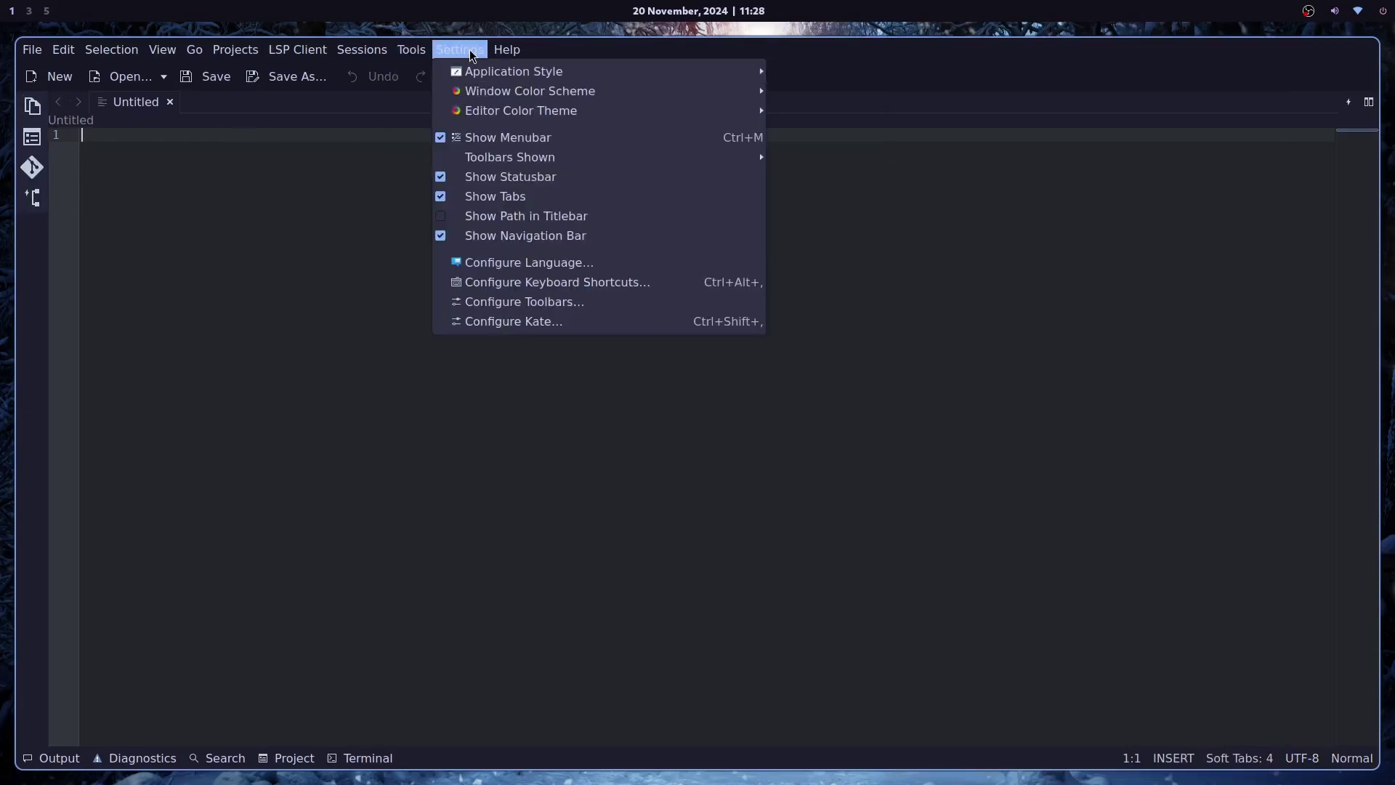
mouse_move(505, 119)
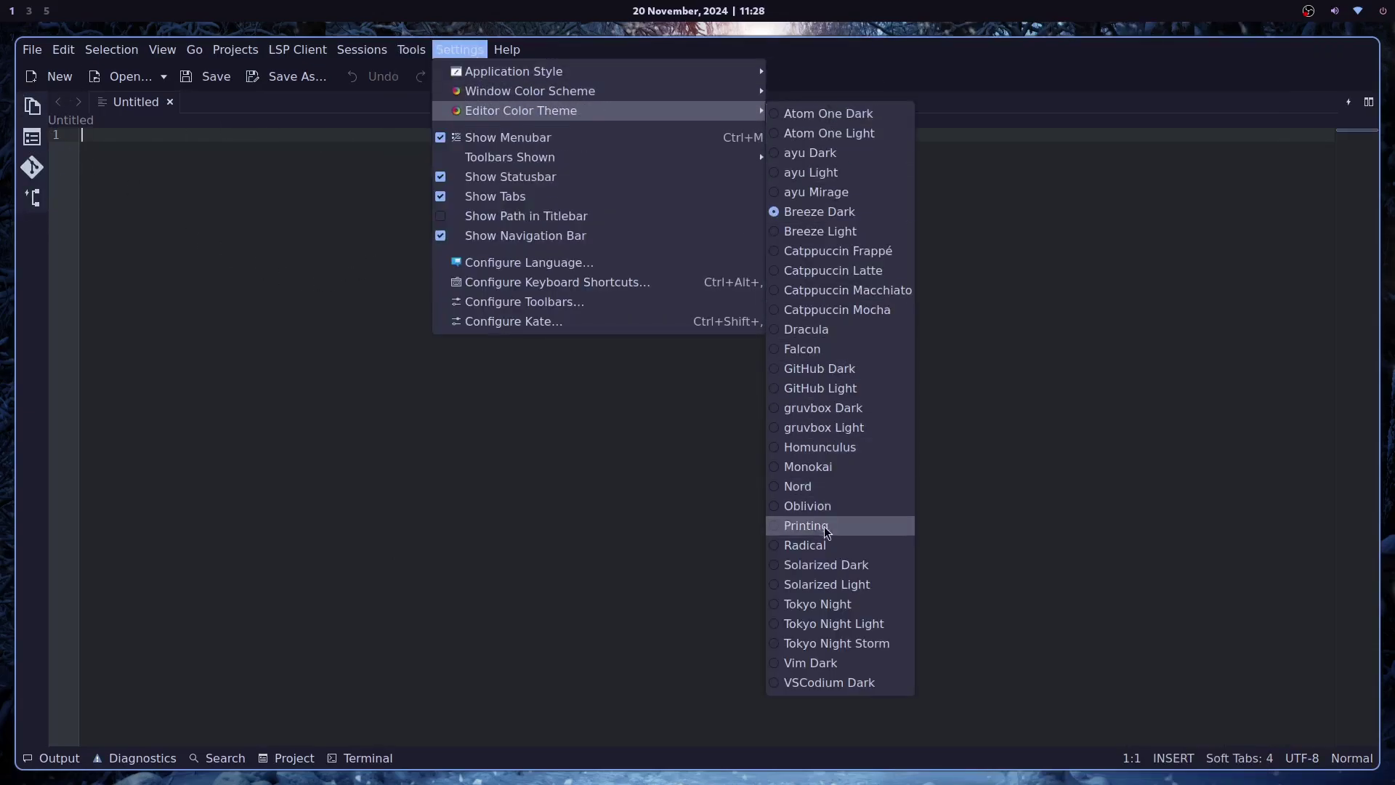
left_click(803, 541)
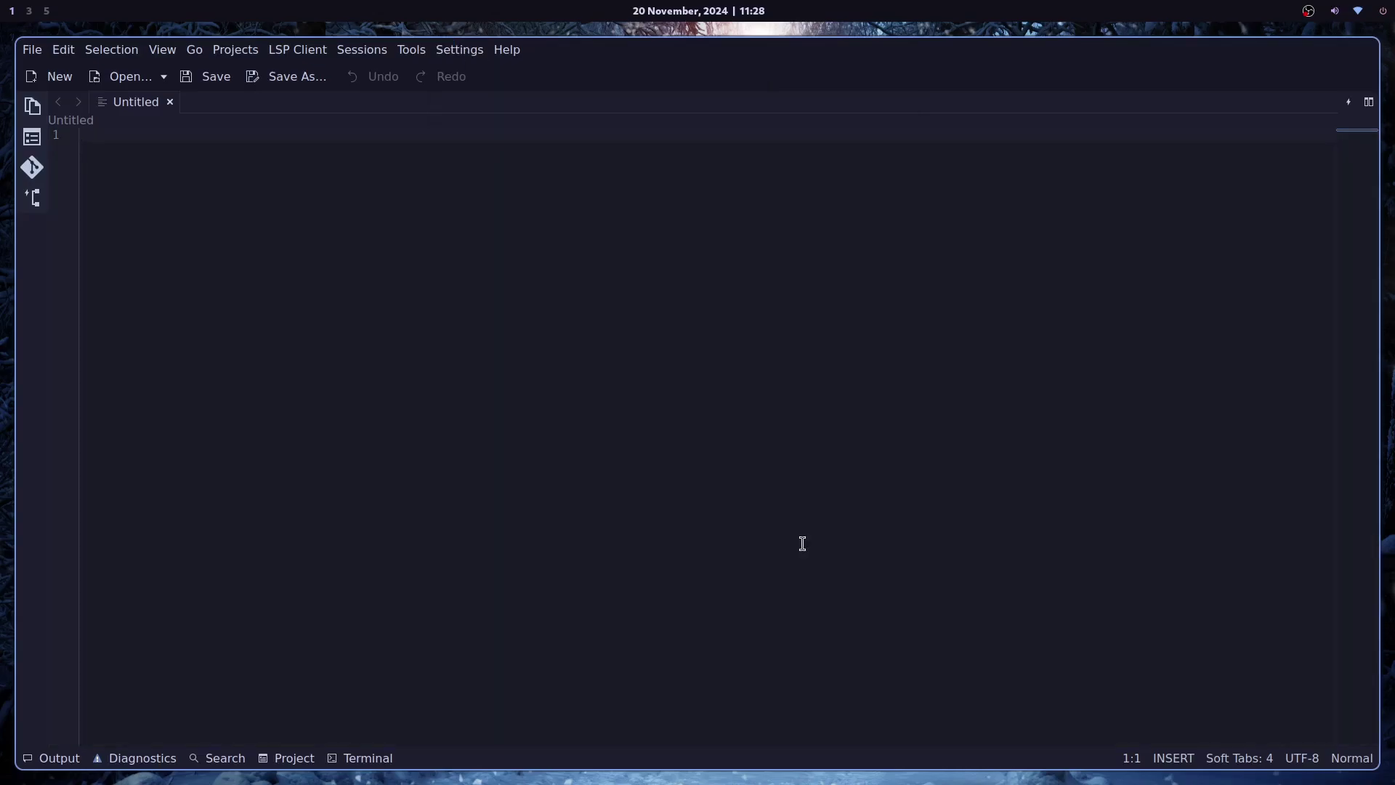
key("ctrl+q")
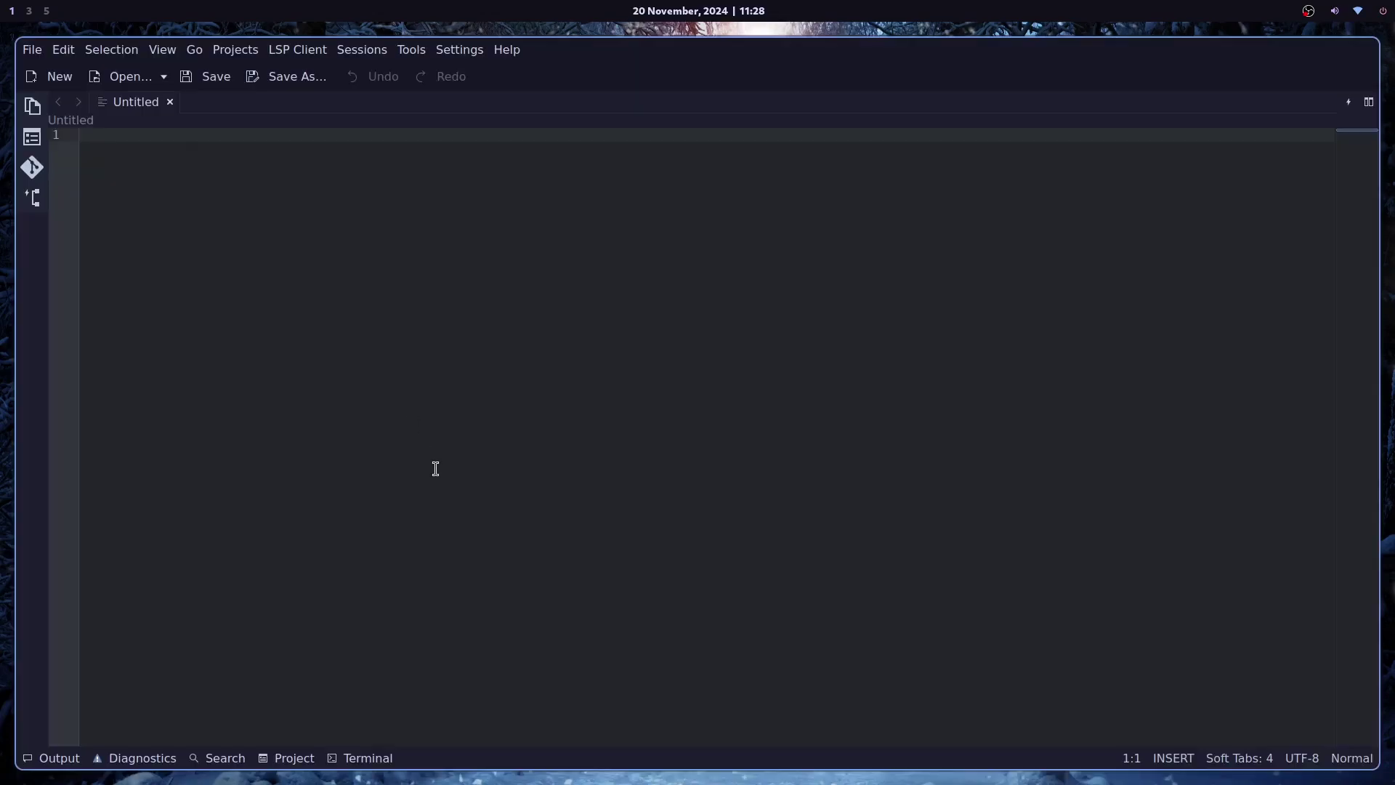
Try the Default and Breeze application styles, then apply qt5ct-style
left_click(454, 49)
mouse_move(526, 73)
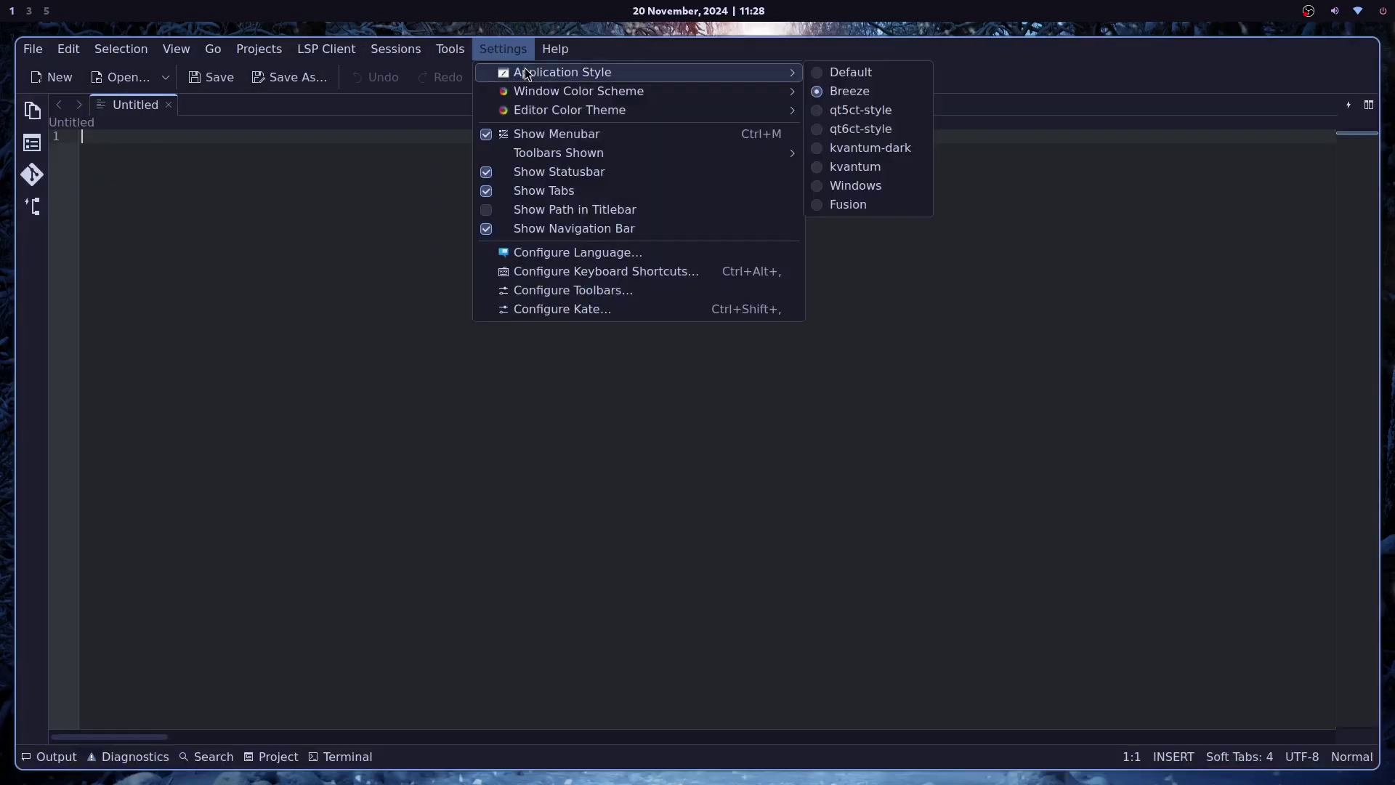
left_click(887, 72)
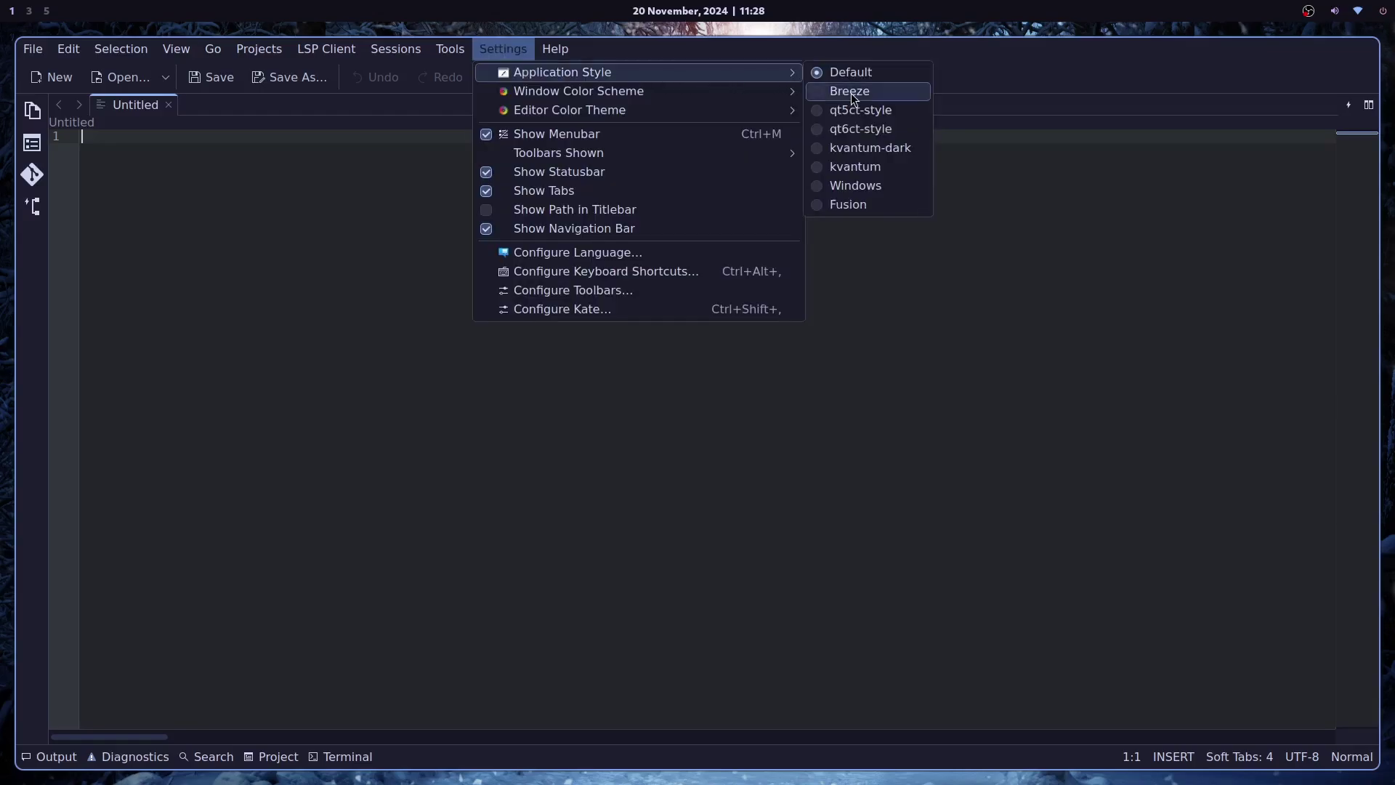
left_click(847, 91)
left_click(503, 49)
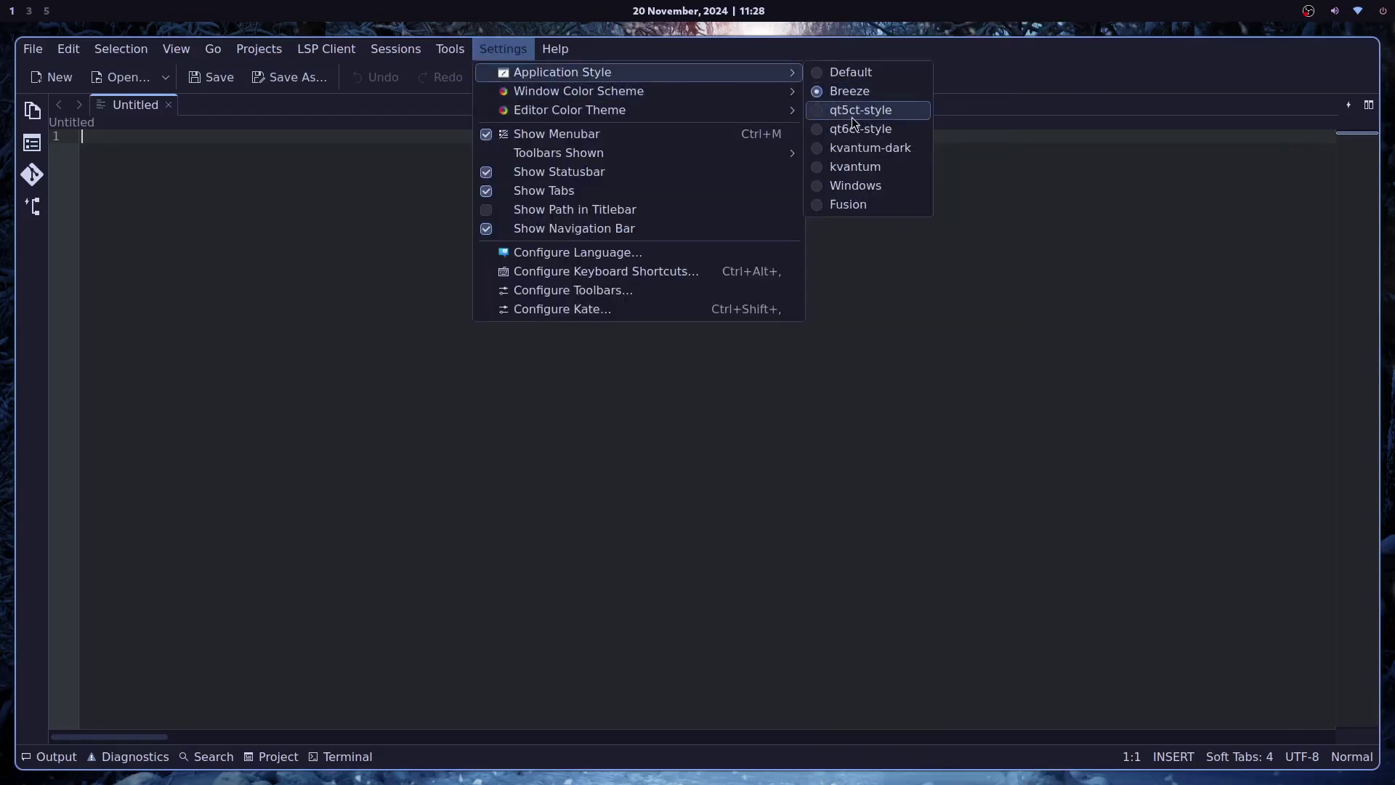
left_click(857, 106)
Close Kate and launch qBittorrent to check its dark theming
key("ctrl+q")
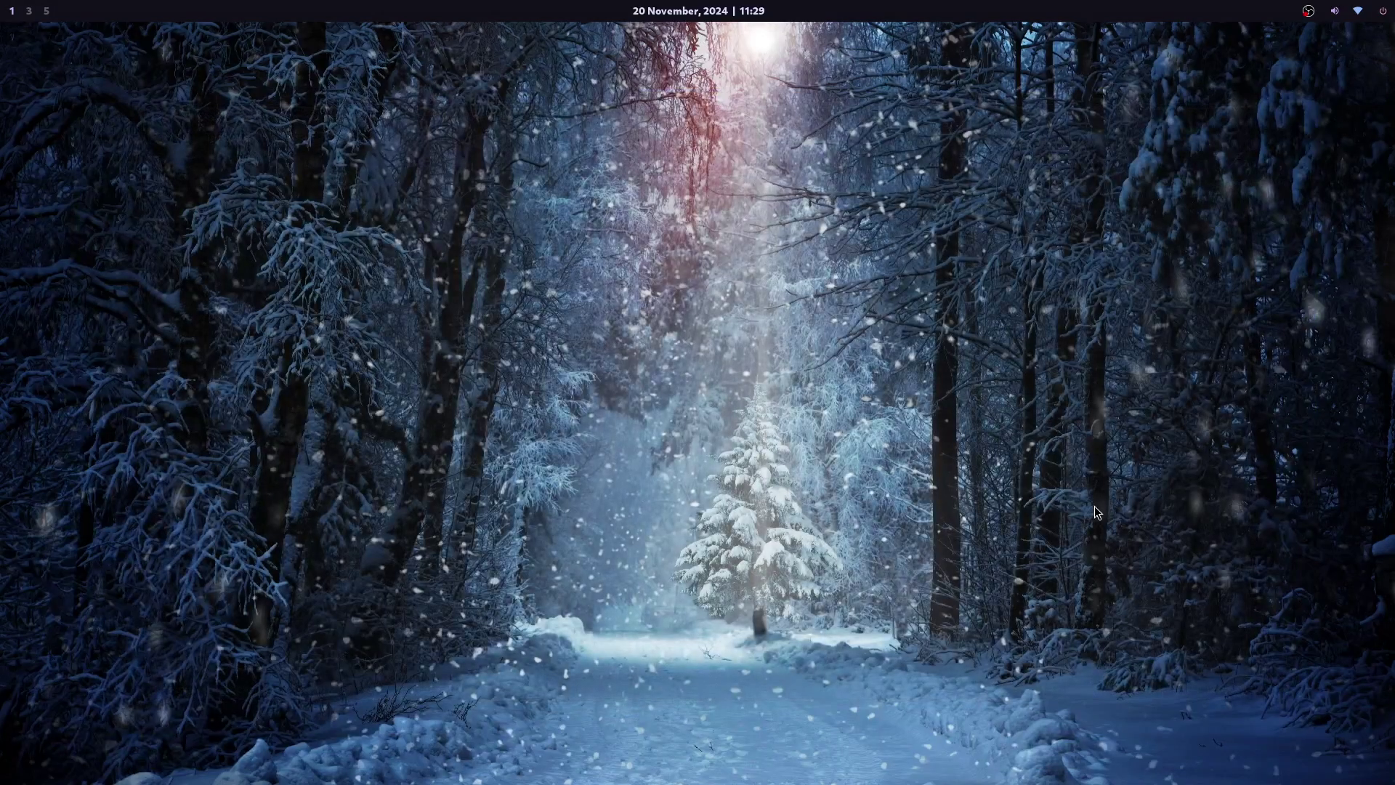
key("super")
key("Return")
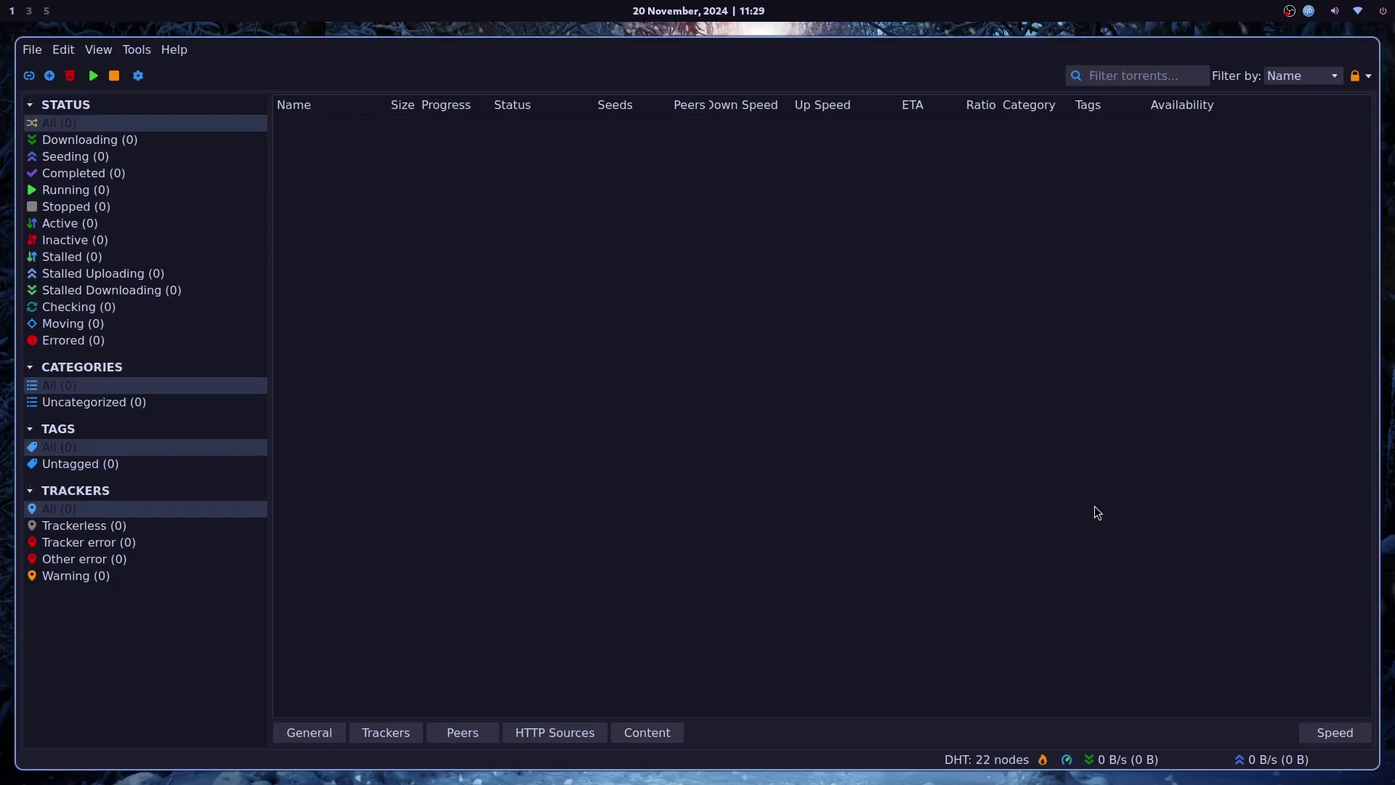
On workspace 2, scroll the Preconfigured setups page through the ML4W, end_4 and prasanthrangan sections
key("super+2")
scroll(1130, 497, "down", 4)
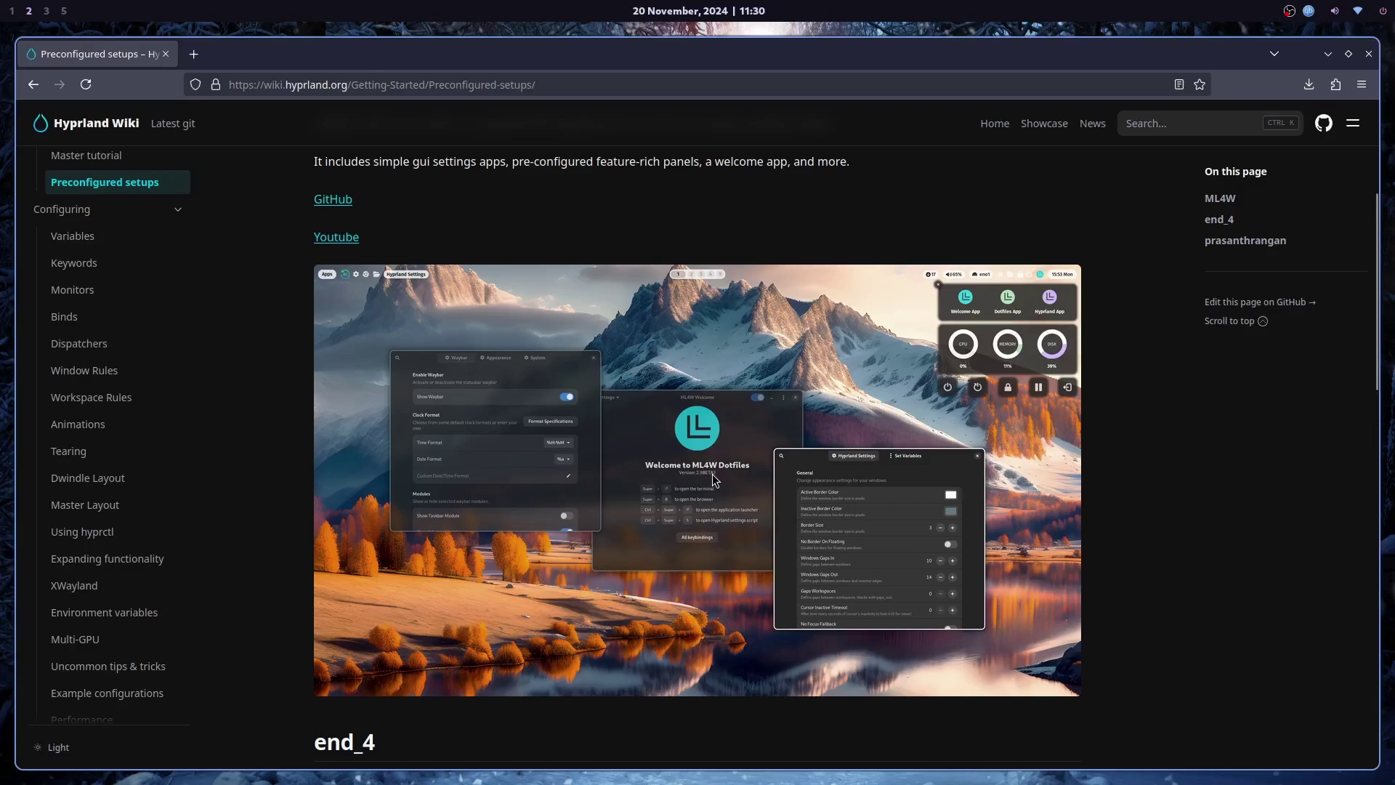
scroll(714, 479, "down", 2)
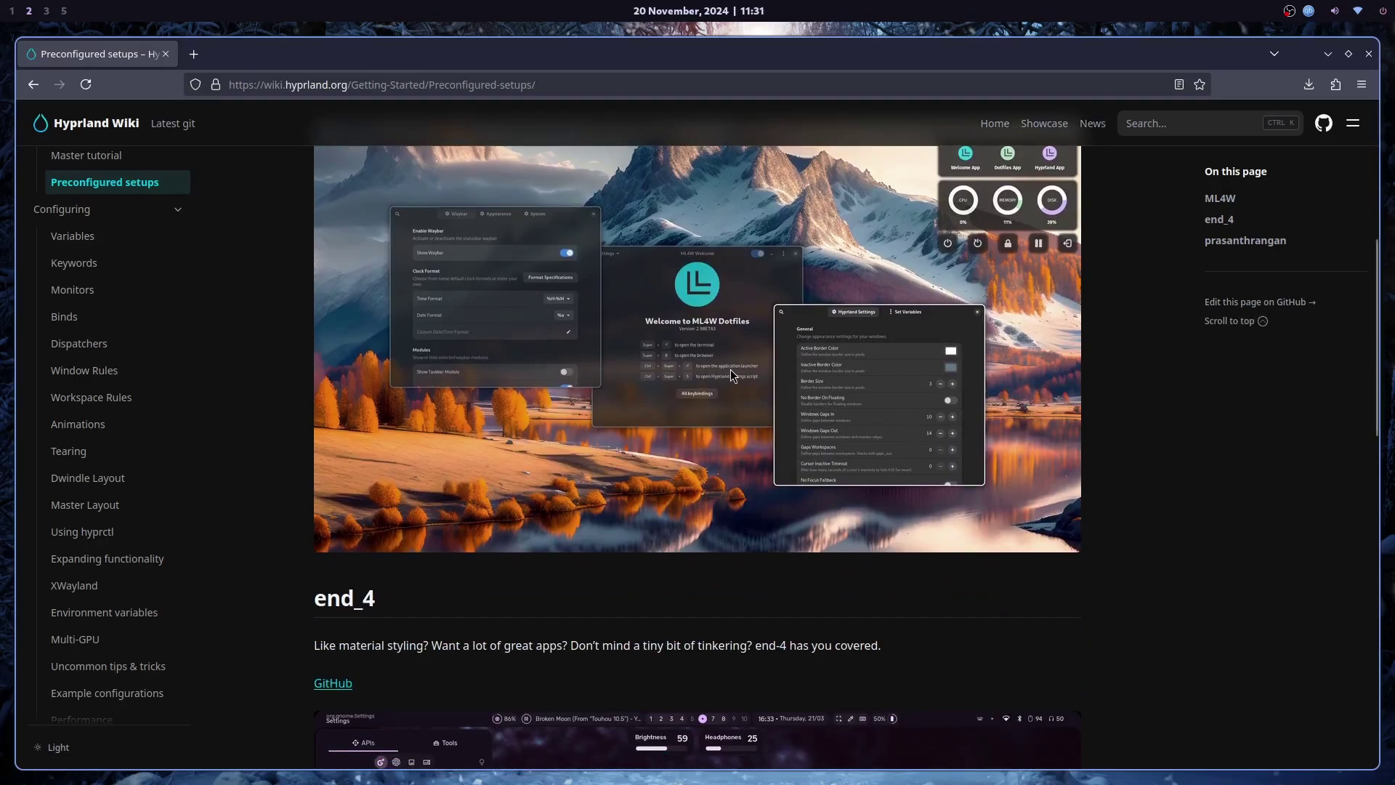
scroll(726, 371, "down", 10)
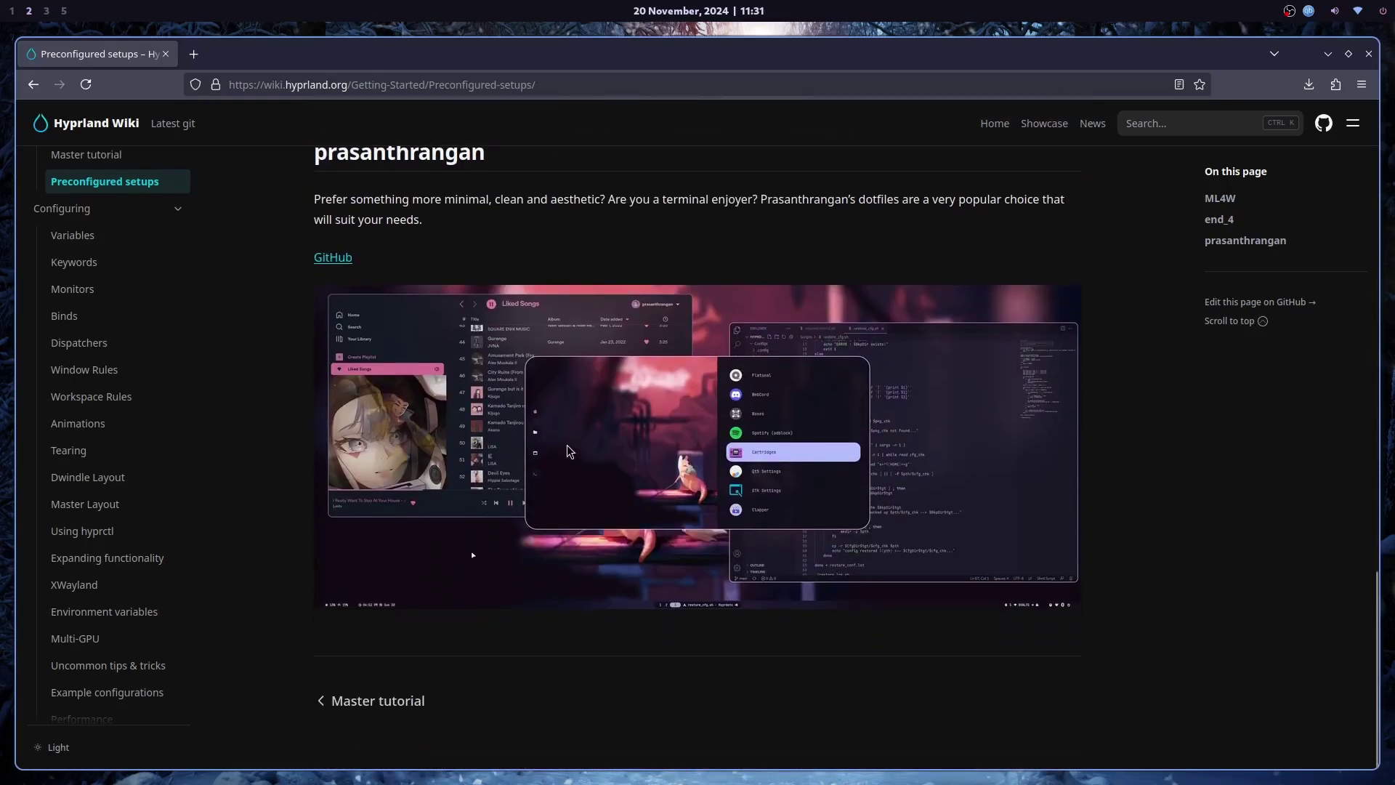
scroll(572, 453, "up", 2)
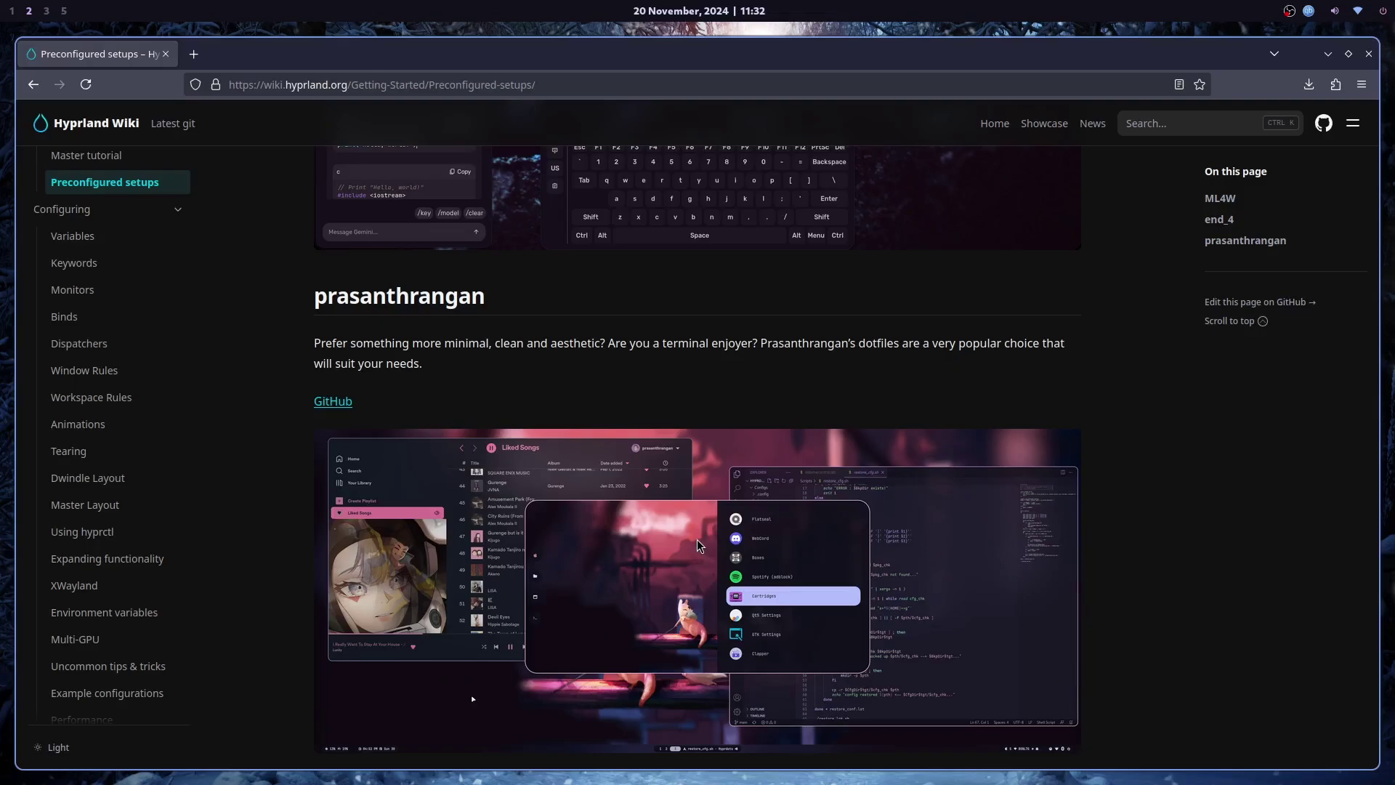
scroll(1120, 644, "down", 3)
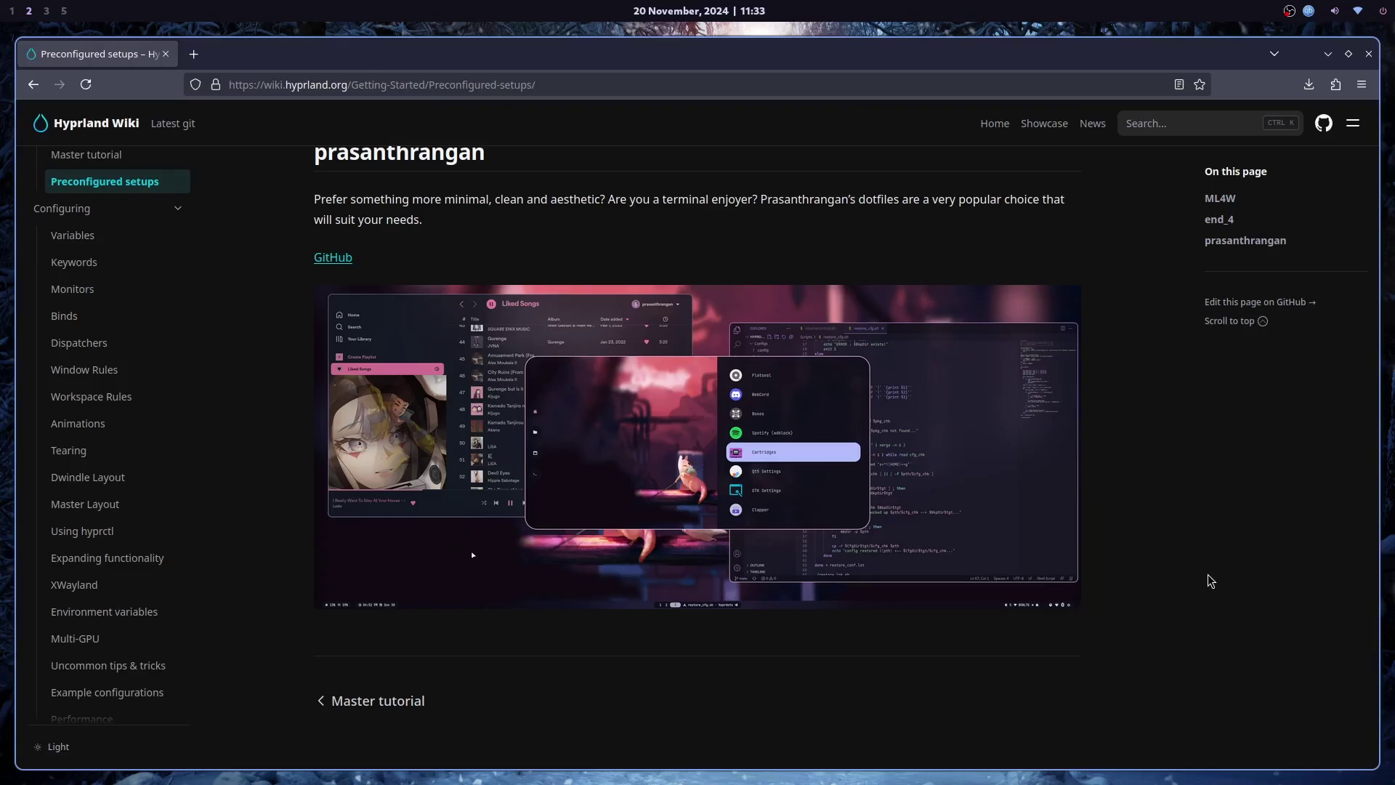
scroll(1212, 574, "up", 15)
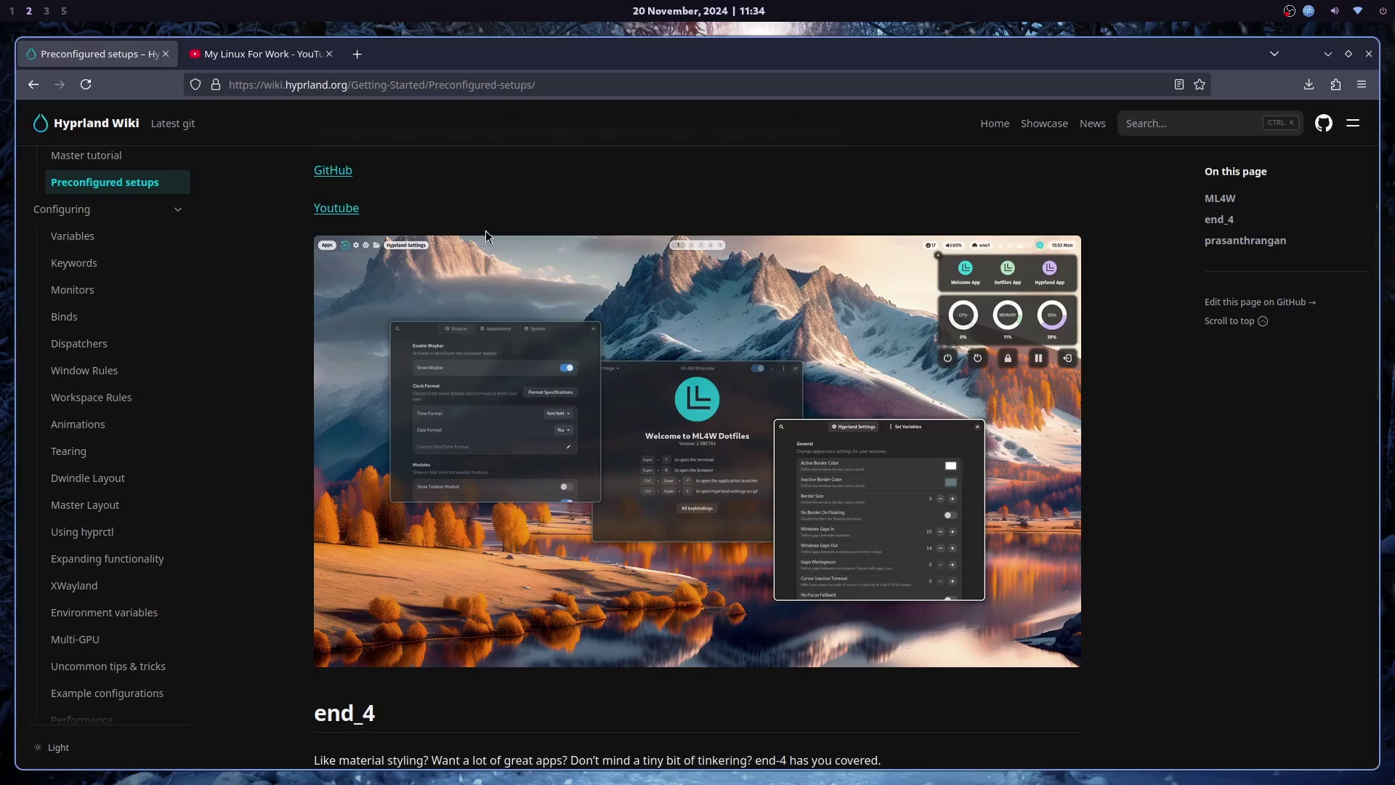
View the My Linux For Work YouTube channel, then scroll the wiki to the prasanthrangan section
left_click(266, 56)
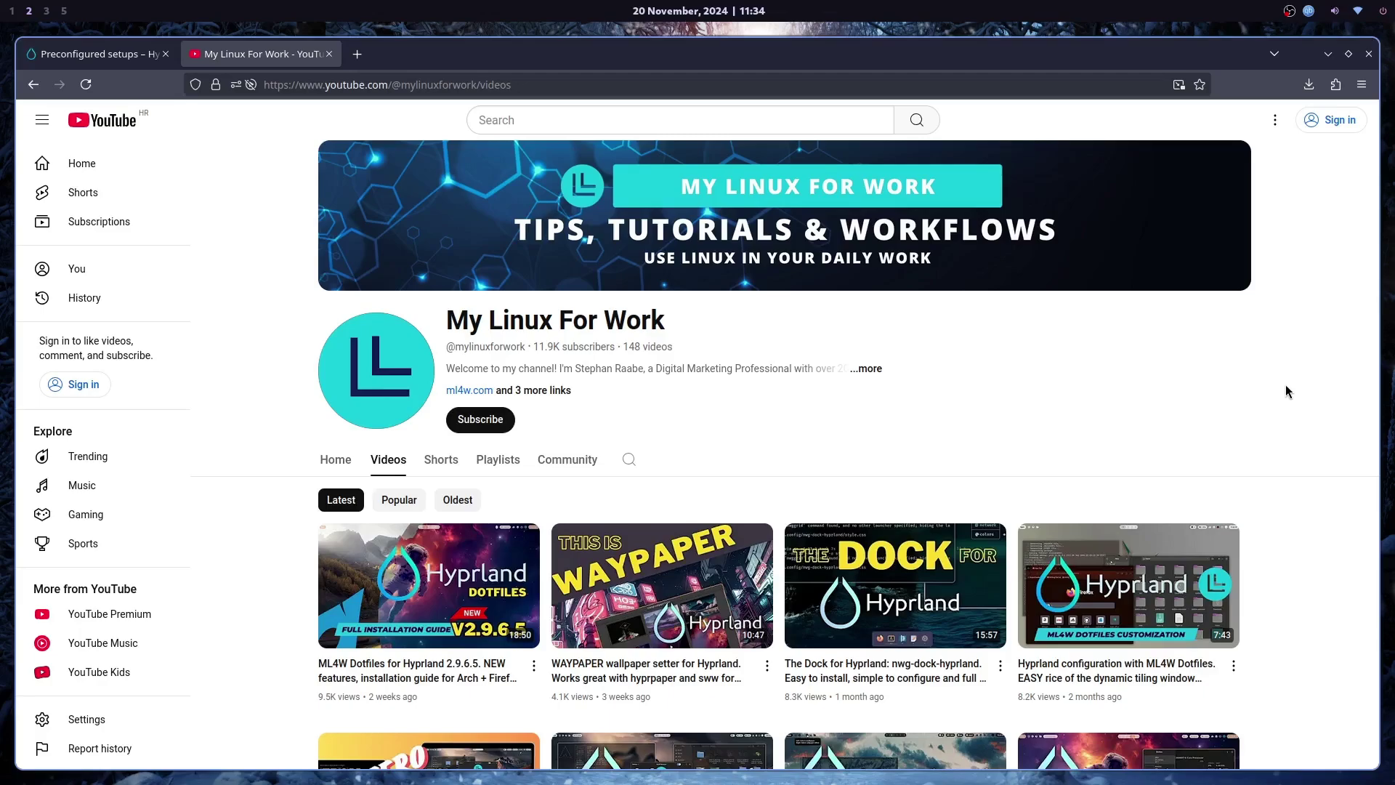
key("ctrl+shift+Tab")
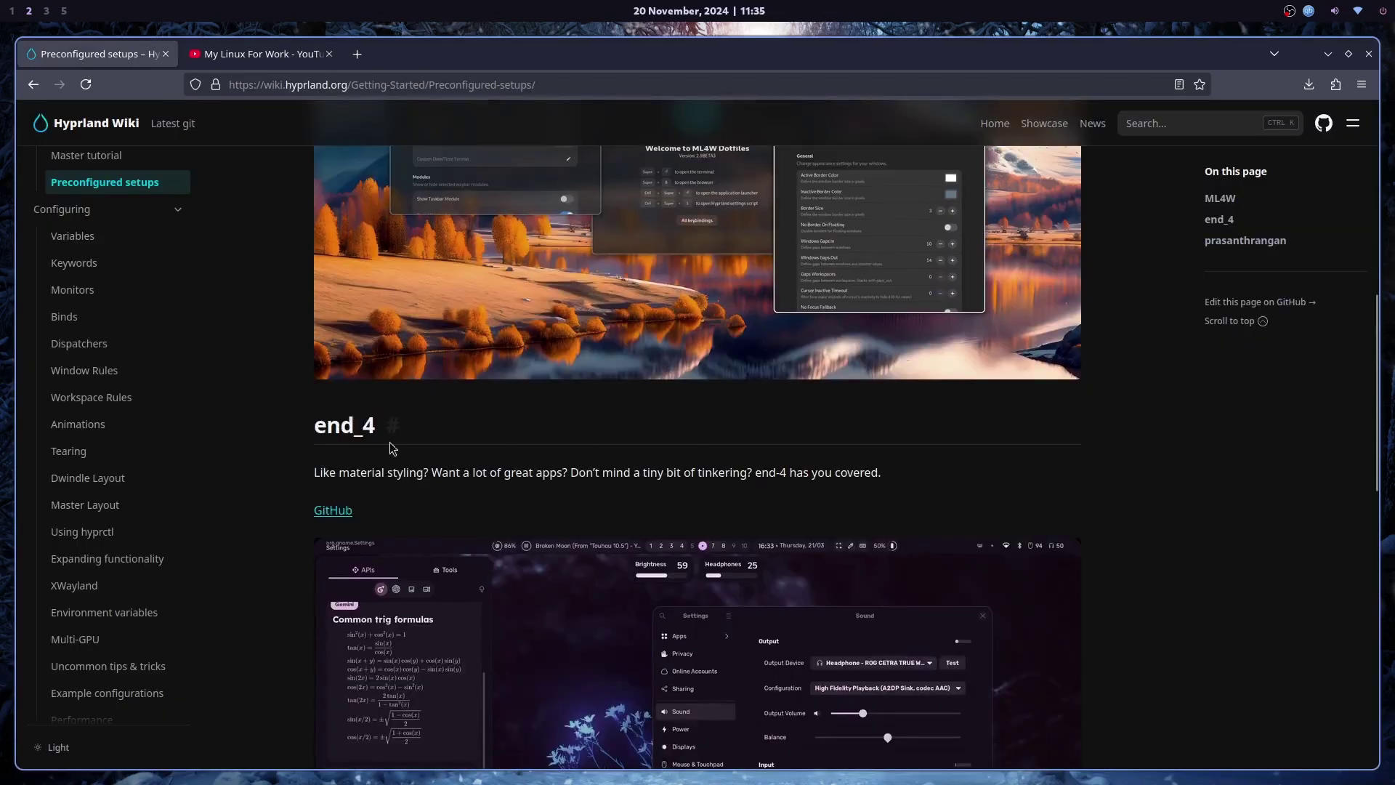
scroll(947, 525, "down", 5)
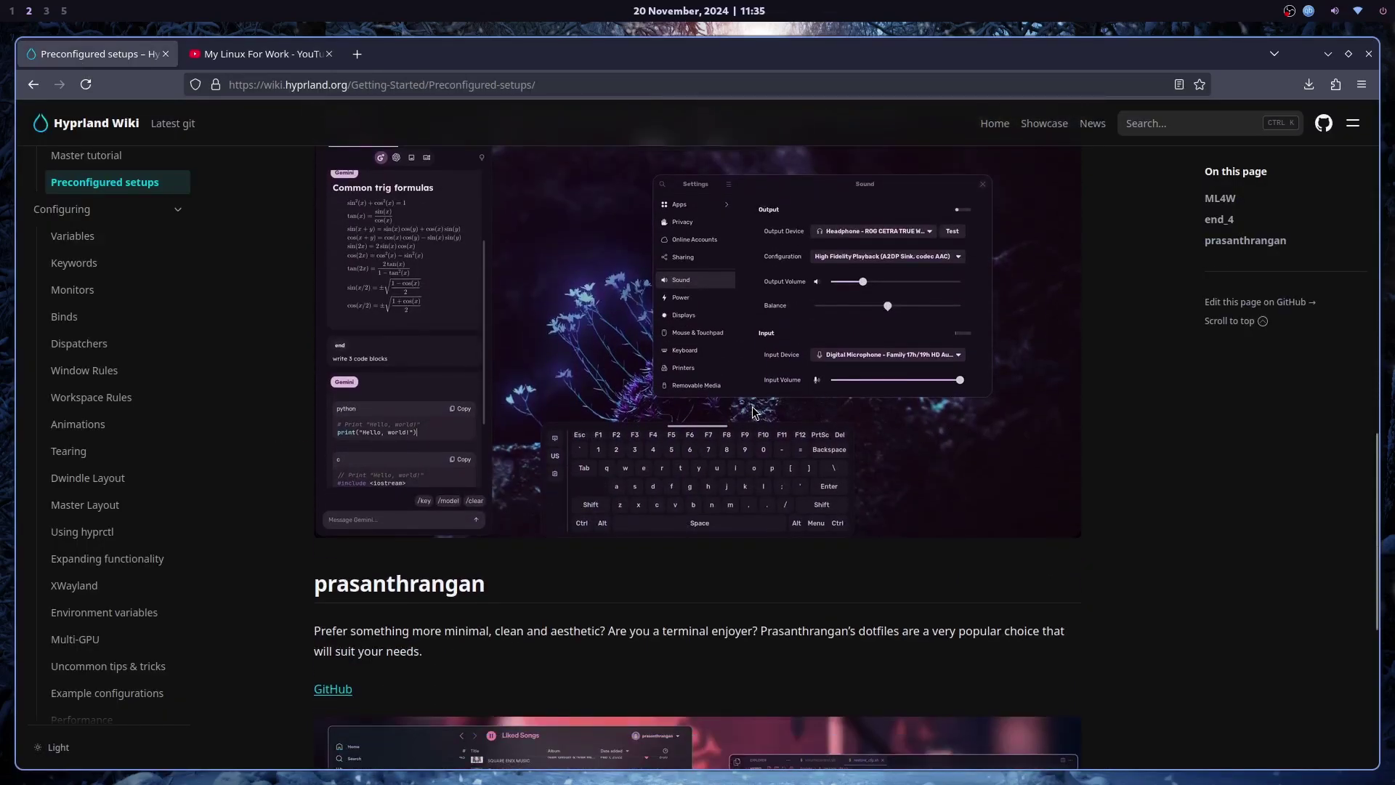
scroll(753, 409, "up", 2)
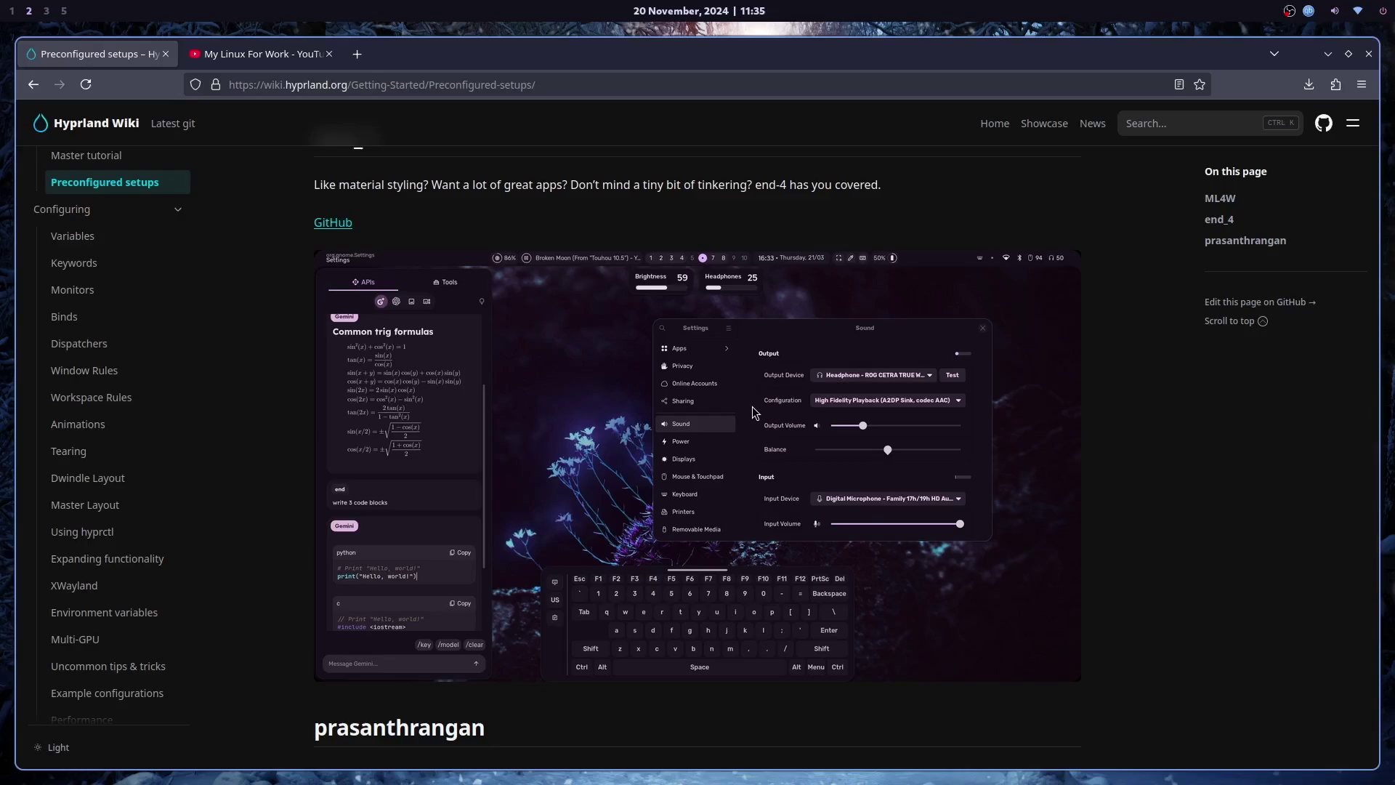
scroll(752, 407, "down", 6)
scroll(728, 524, "down", 2)
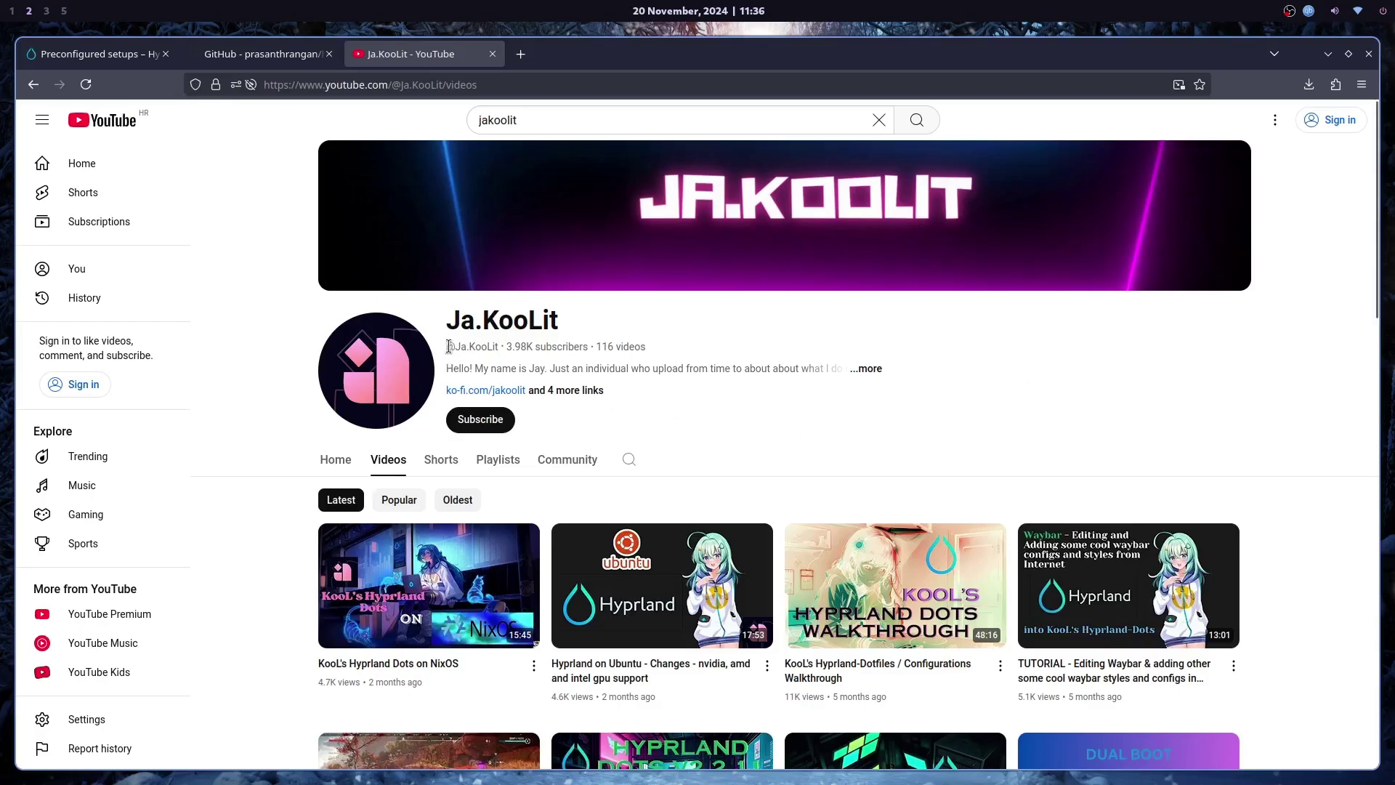
Scroll JaKooLit's GitHub repositories list, then go back to the Preconfigured setups wiki tab
scroll(826, 325, "down", 2)
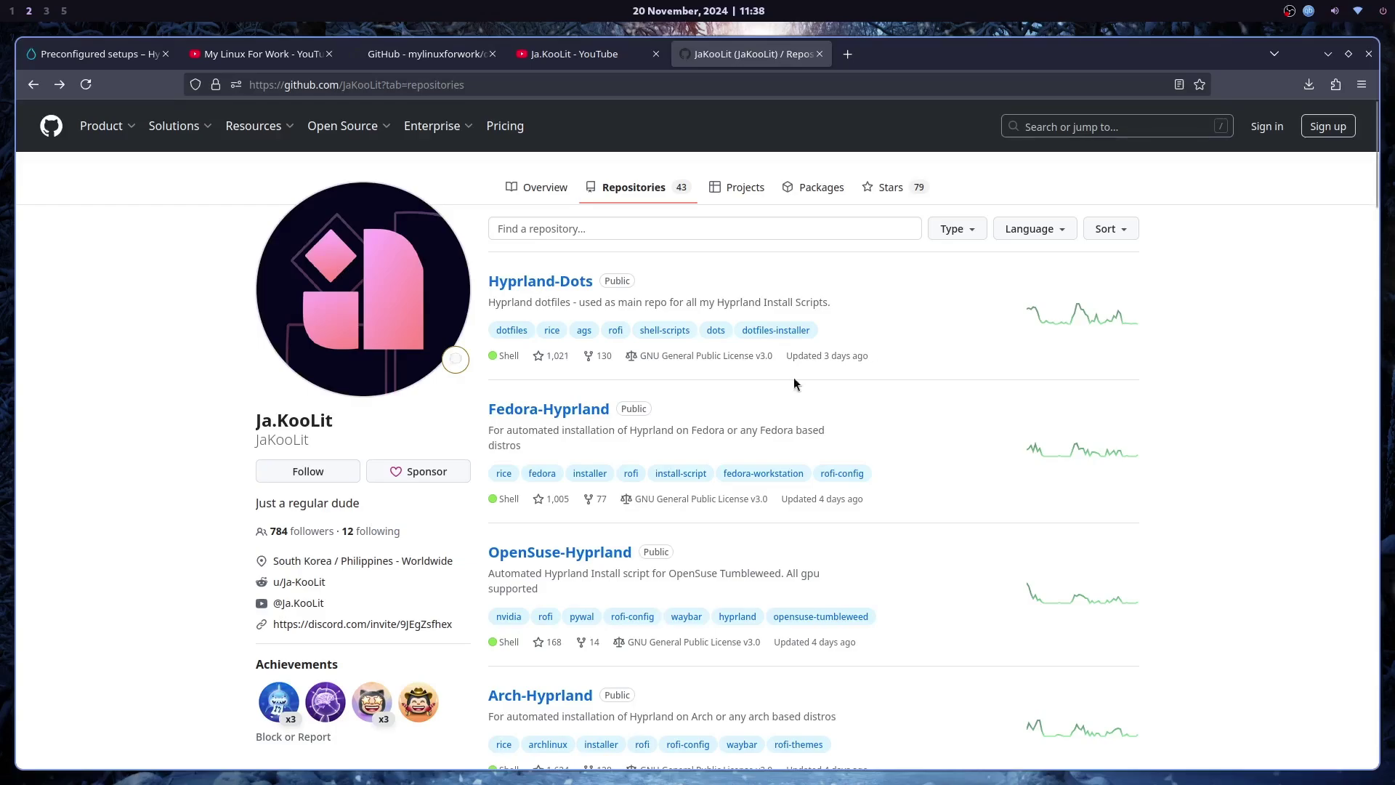
scroll(925, 437, "down", 2)
scroll(928, 440, "down", 5)
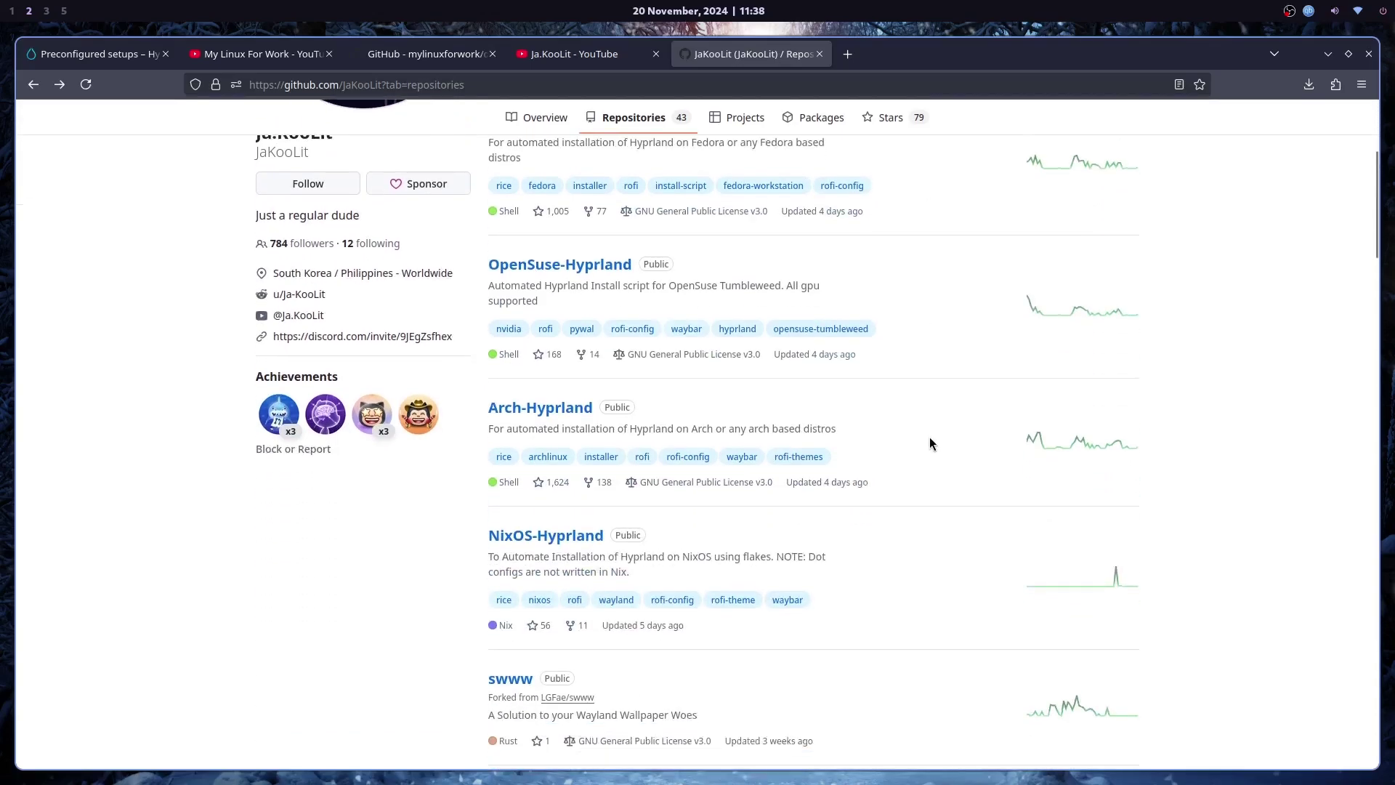
scroll(538, 262, "up", 2)
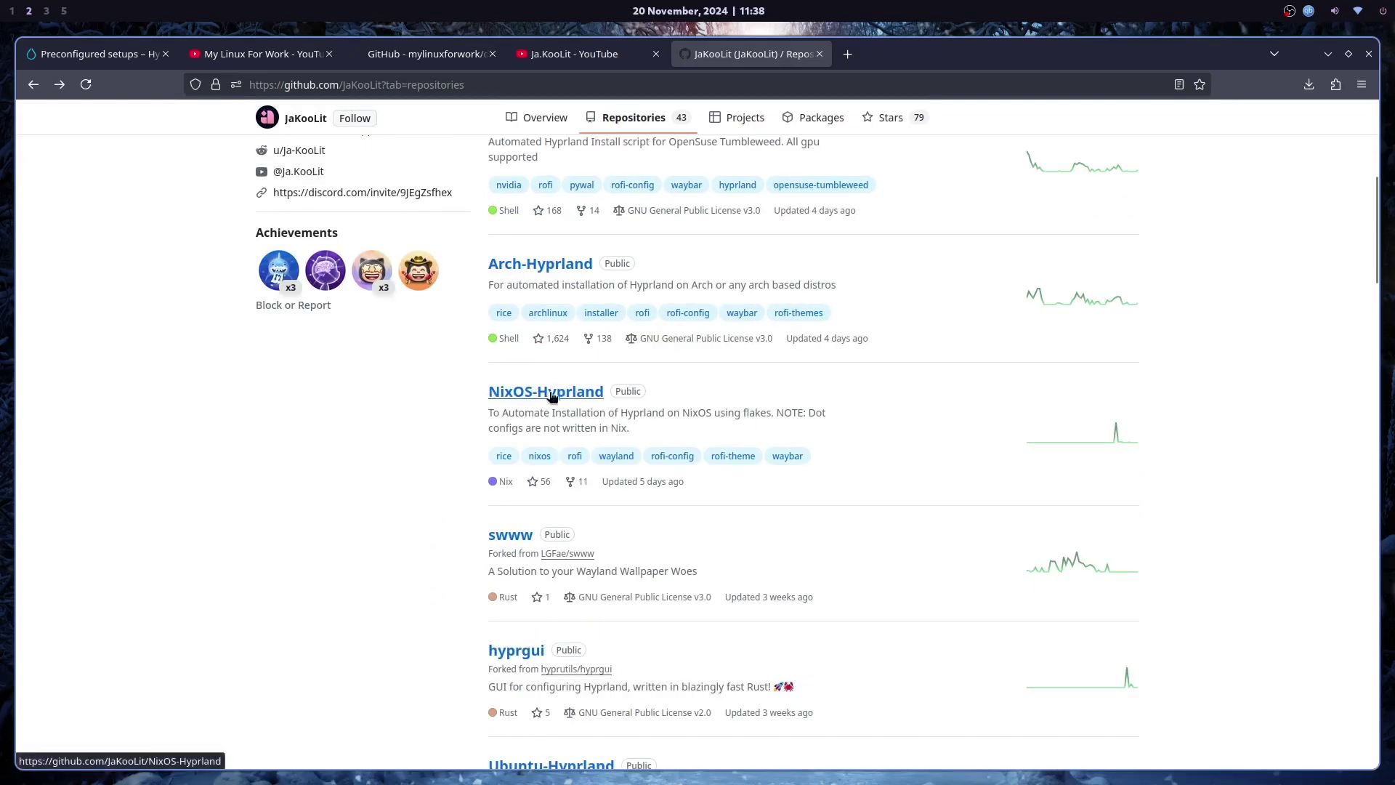
scroll(931, 346, "up", 5)
scroll(931, 348, "down", 2)
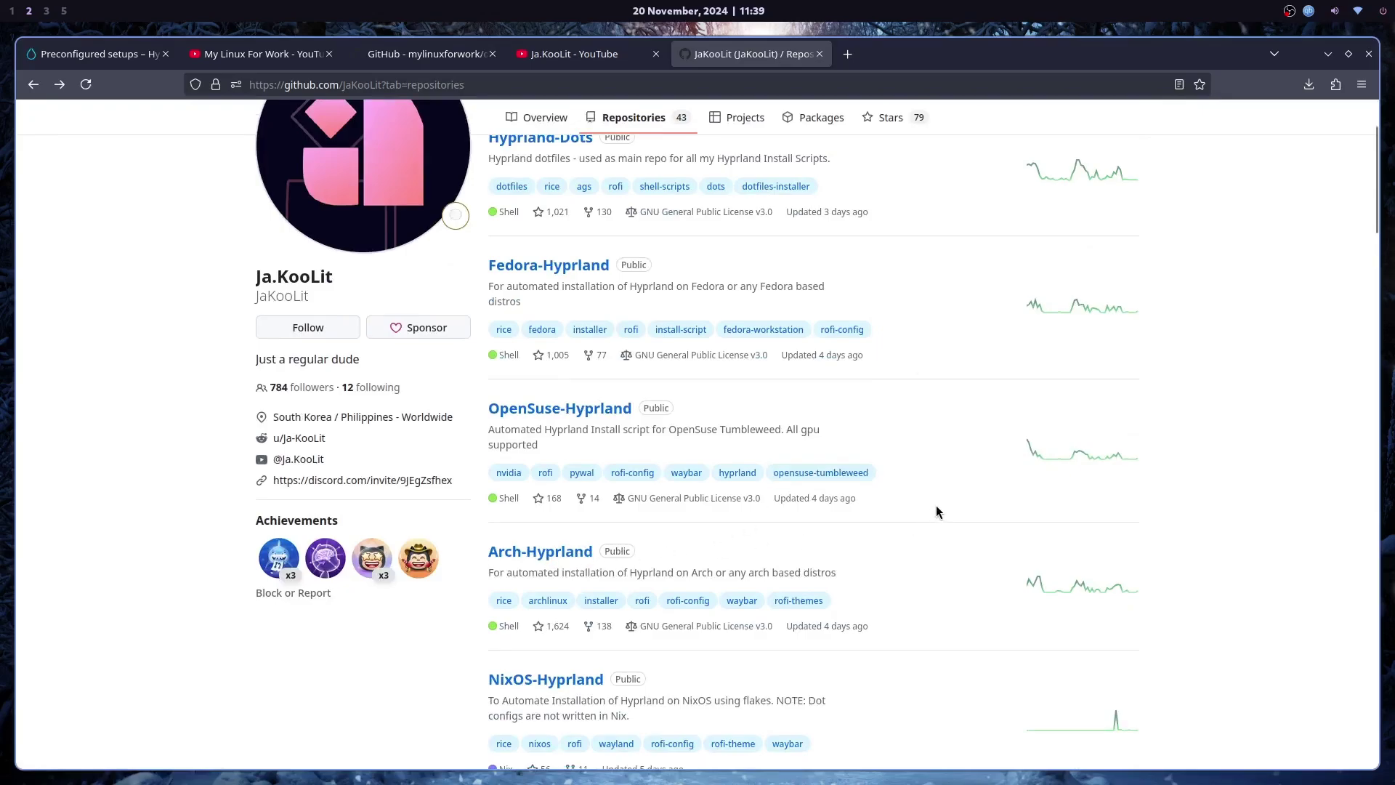
key("ctrl+Tab")
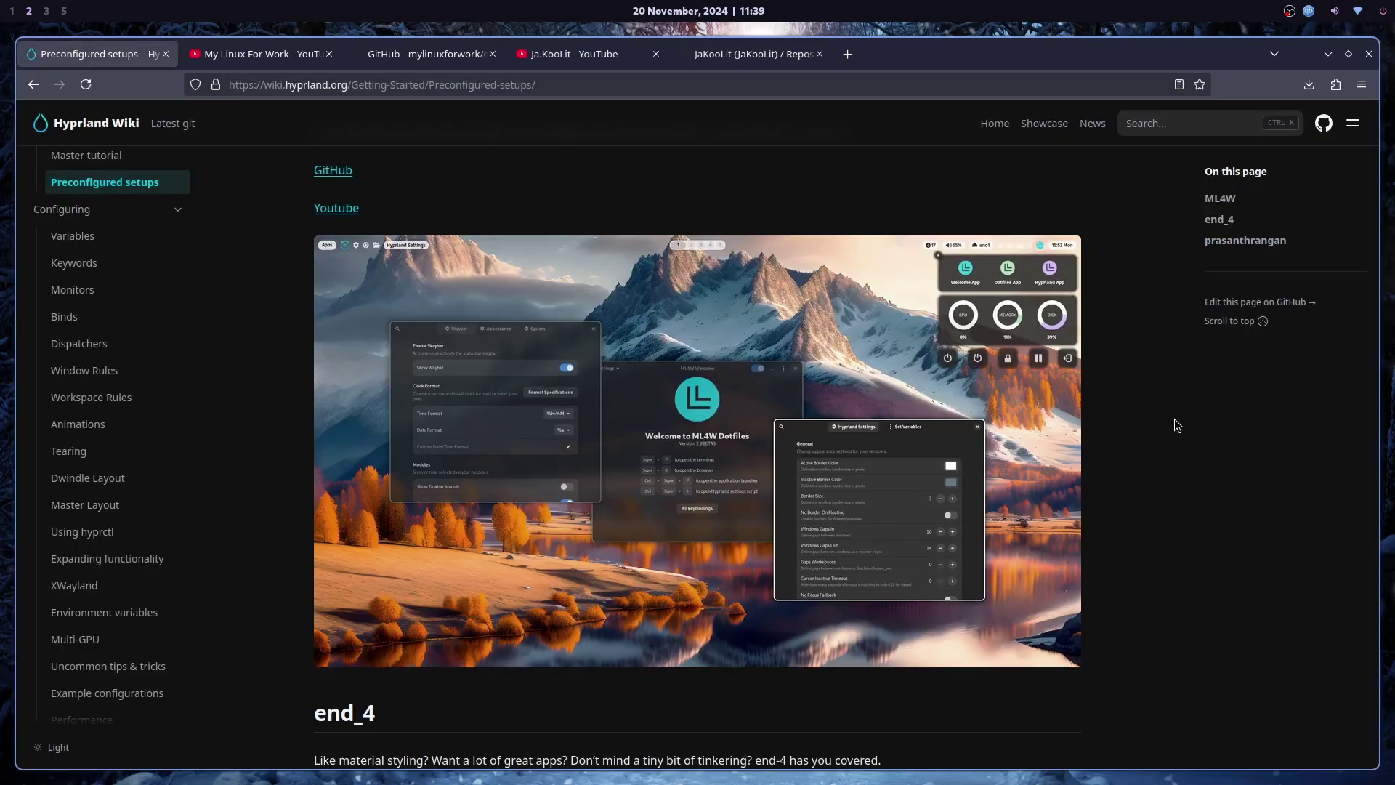